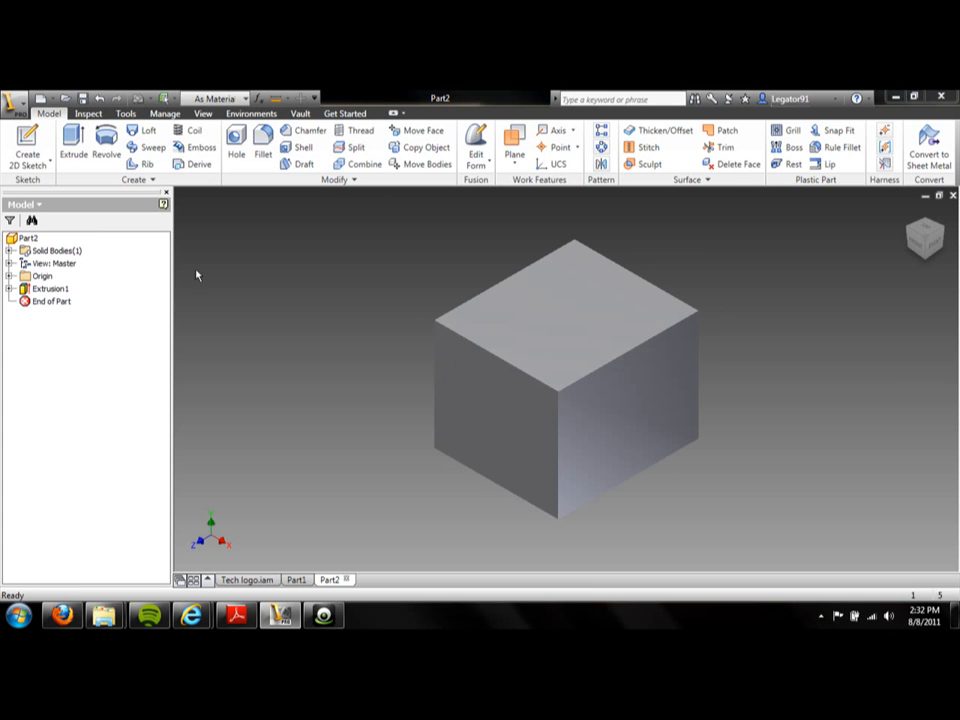
# - Start a new 2D sketch on the top face of the block
pyautogui.click(41, 140)
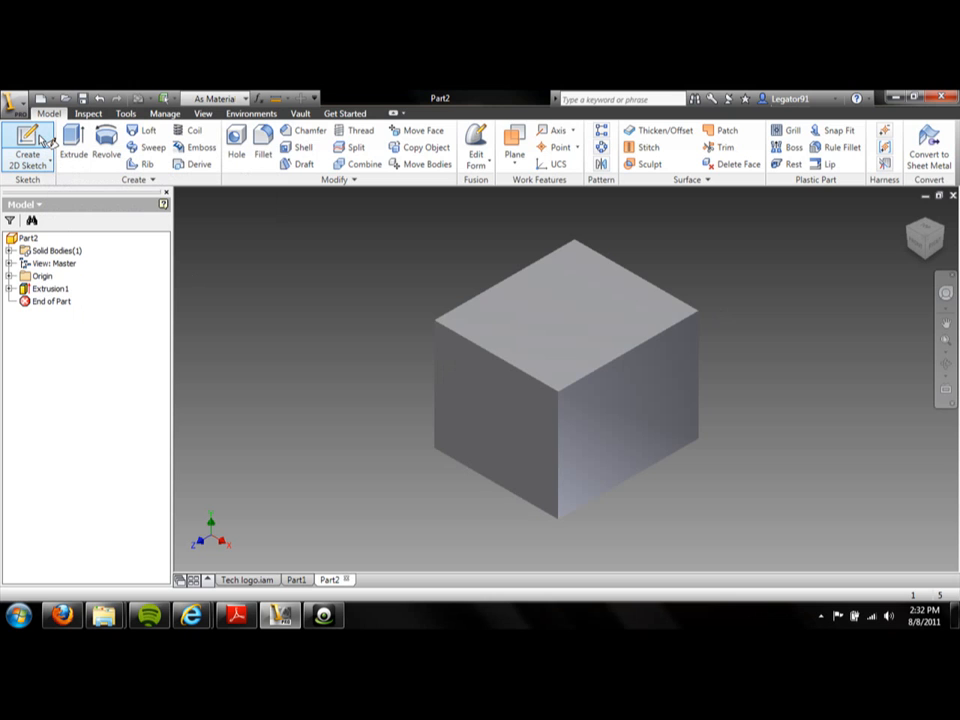
pyautogui.click(42, 140)
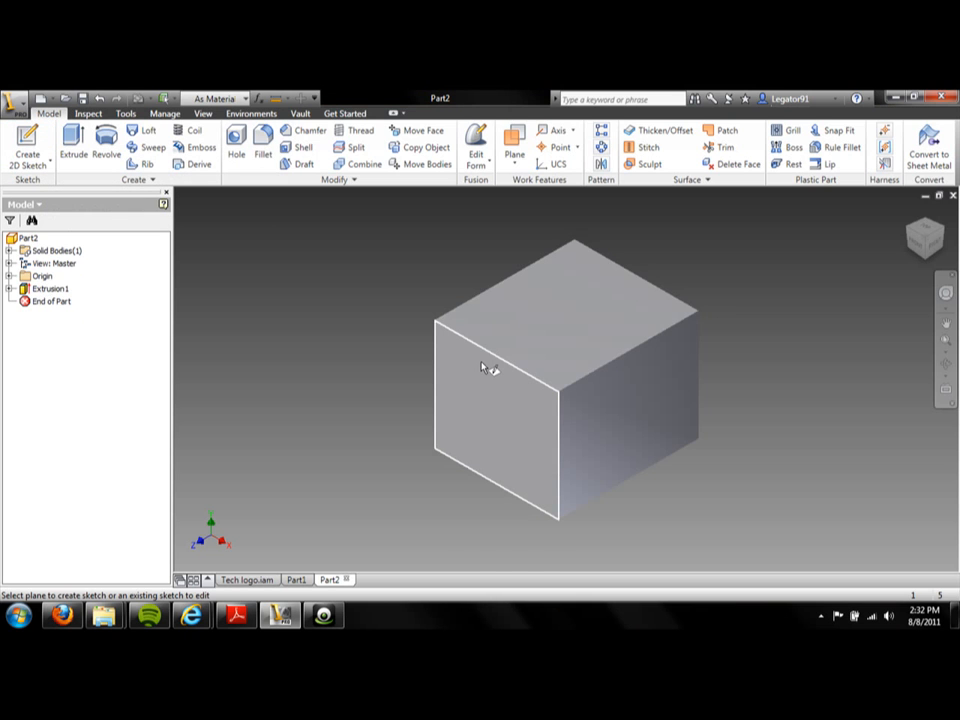
pyautogui.moveTo(482, 366)
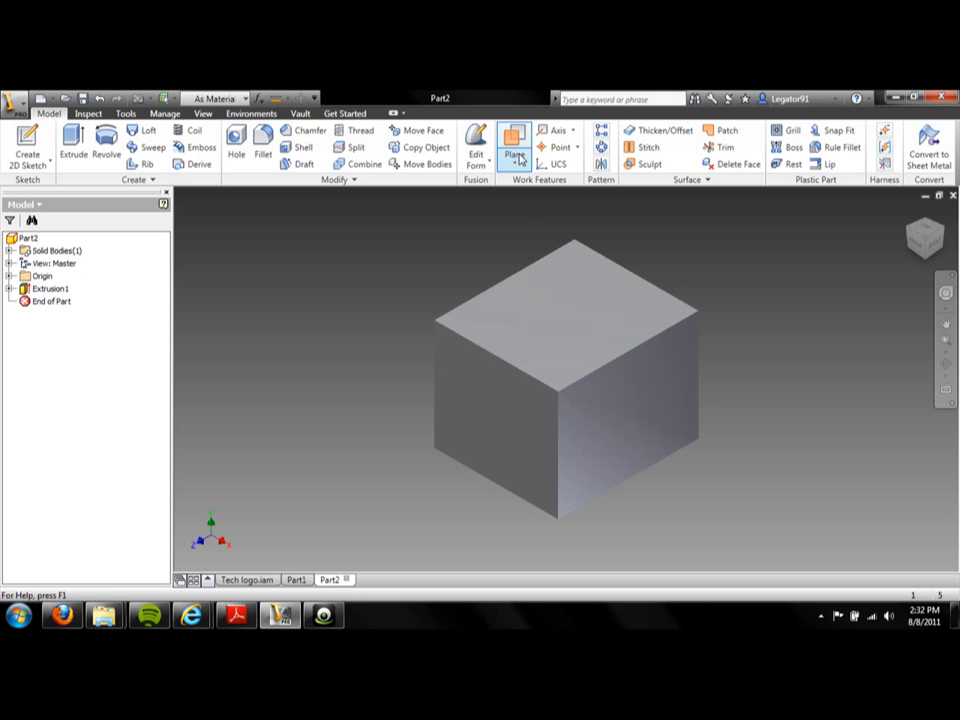
pyautogui.press('s')
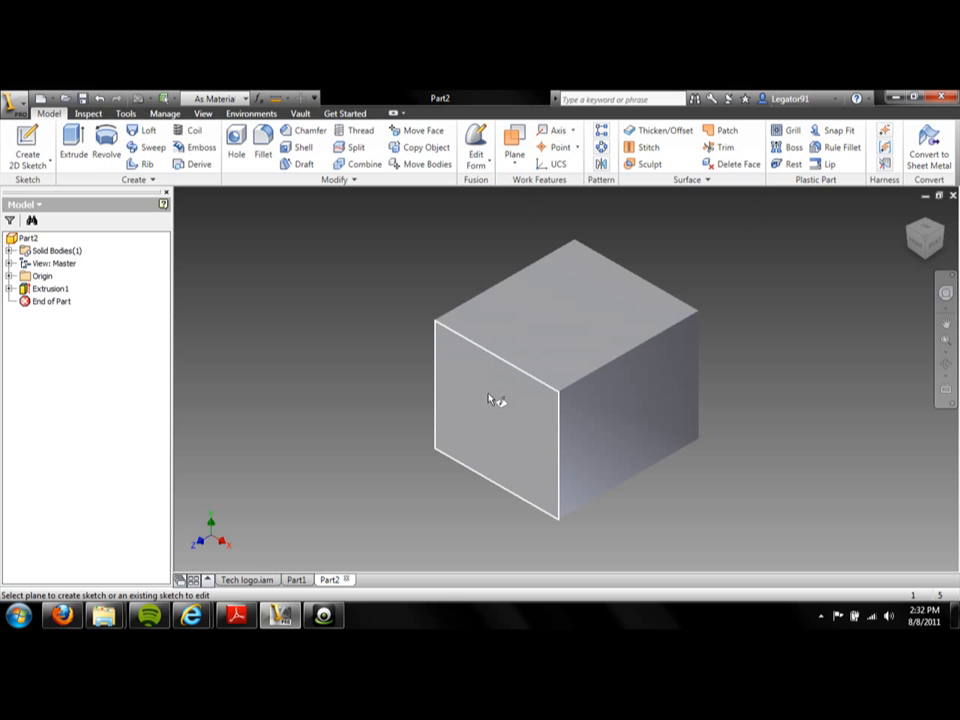
pyautogui.click(536, 326)
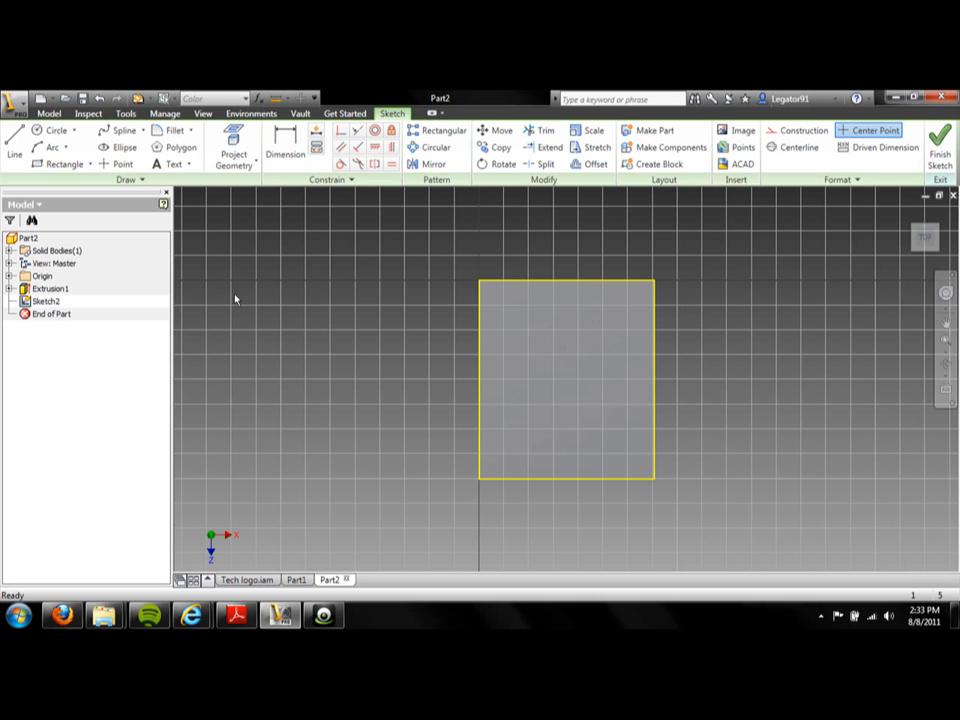
# - Sketch a circle about 0.64 in in diameter at the center of the block's top face
pyautogui.click(56, 132)
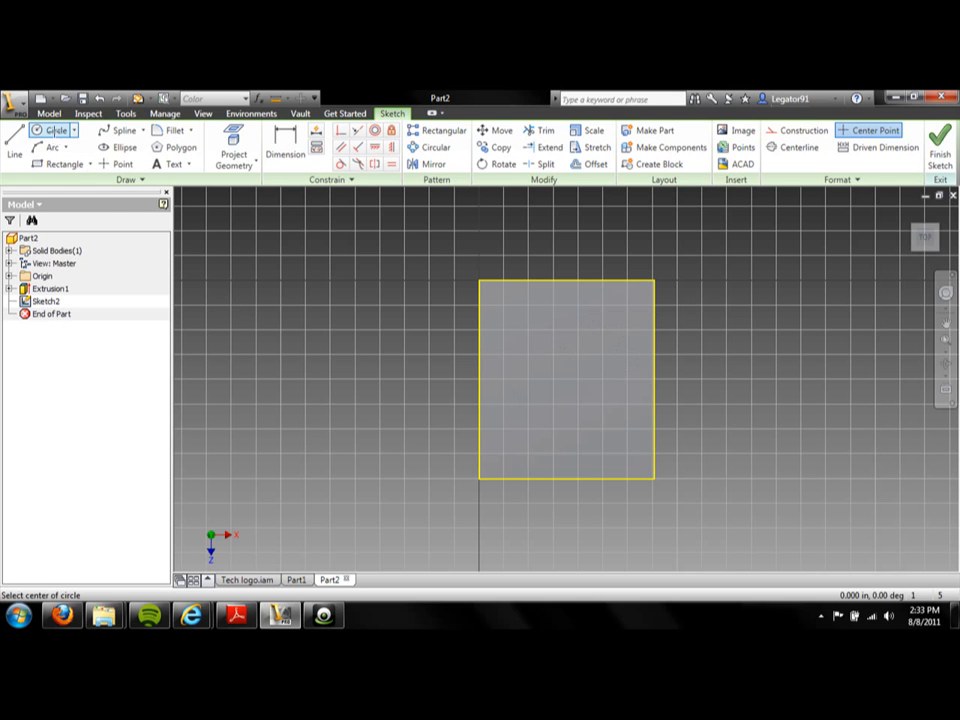
pyautogui.click(566, 378)
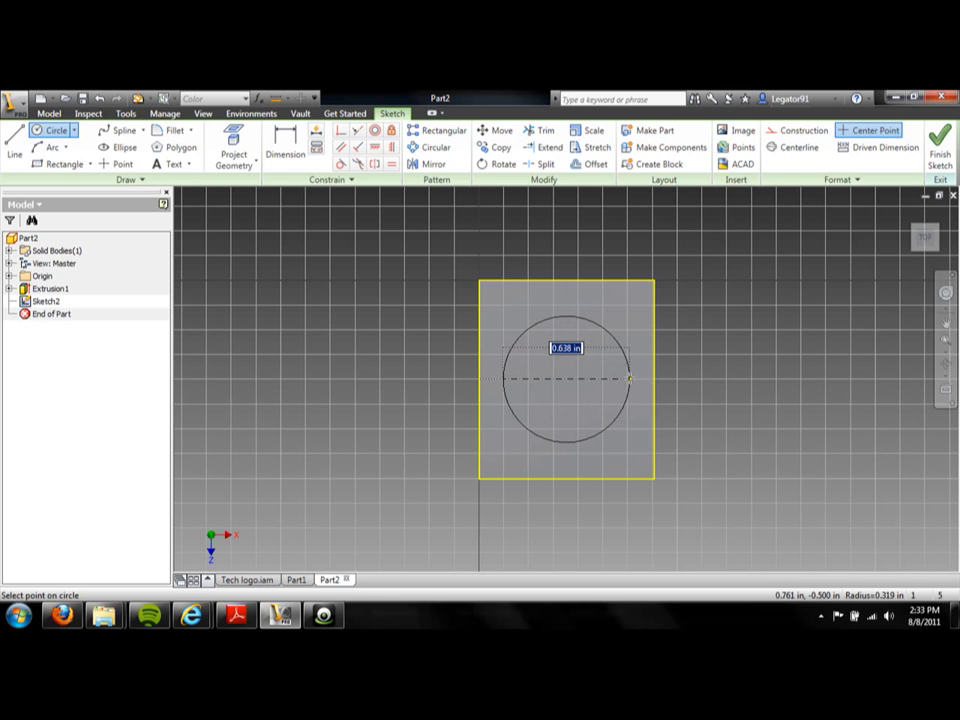
pyautogui.click(629, 378)
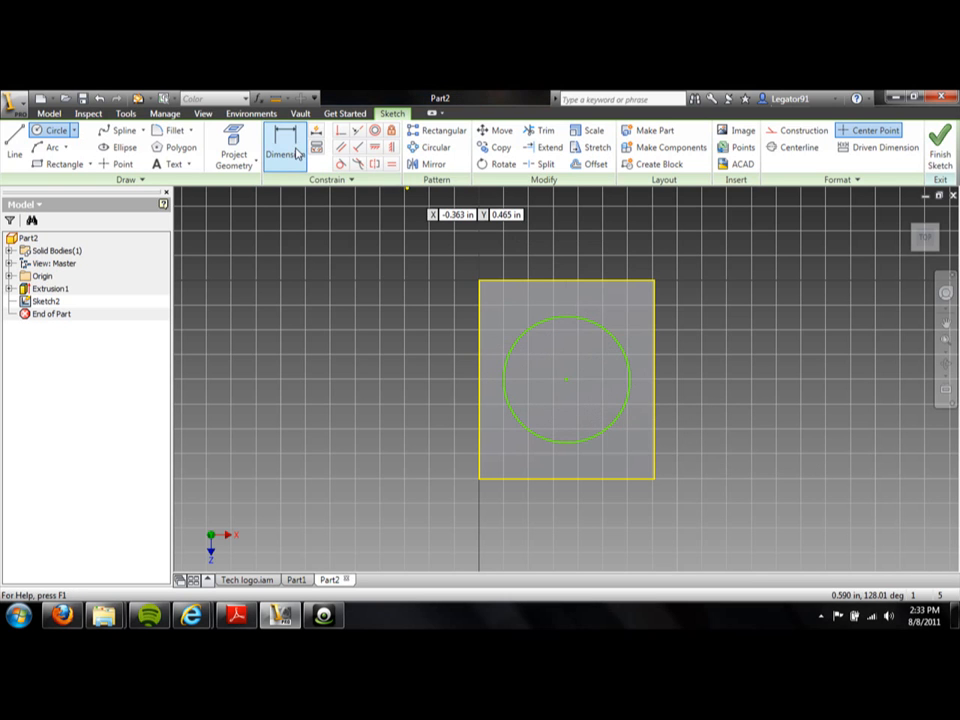
# - Dimension the circle's diameter to 0.5 in and finish the sketch
pyautogui.click(295, 152)
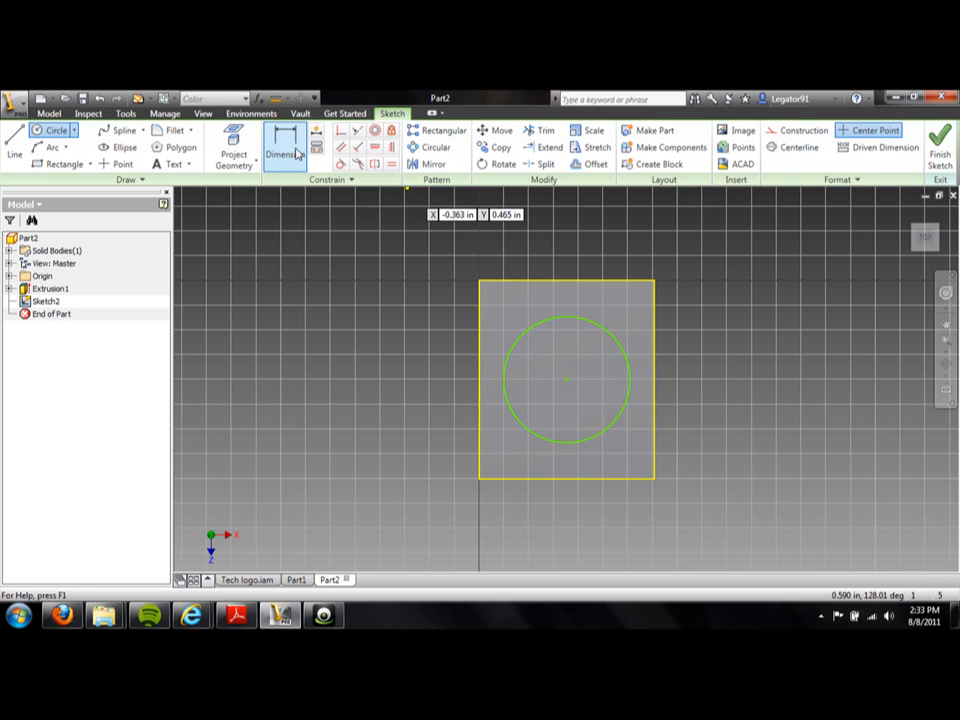
pyautogui.click(577, 322)
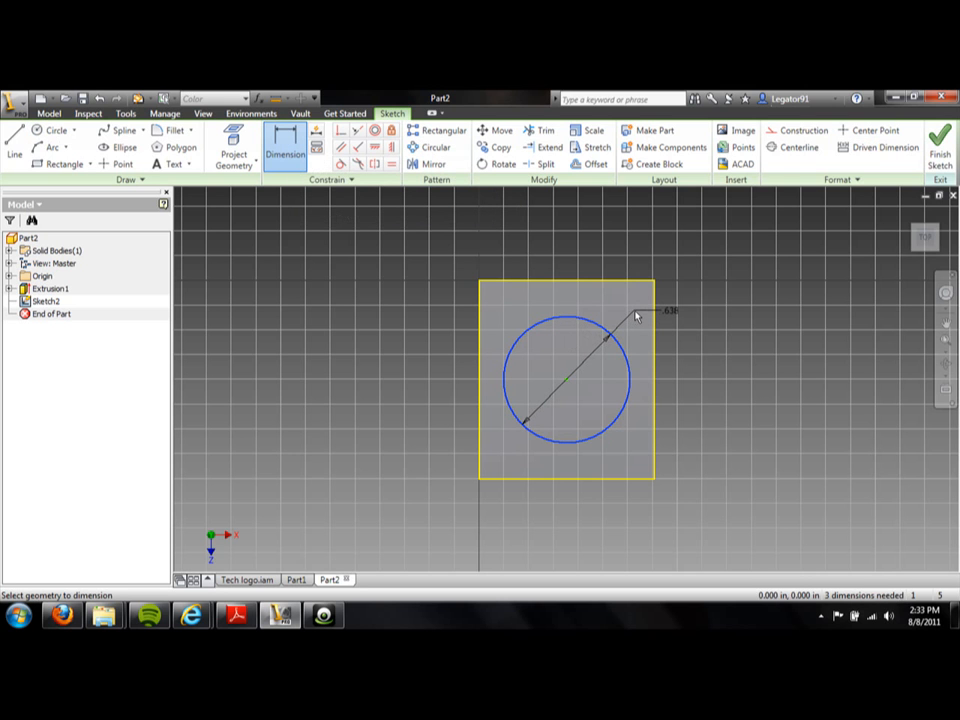
pyautogui.click(635, 316)
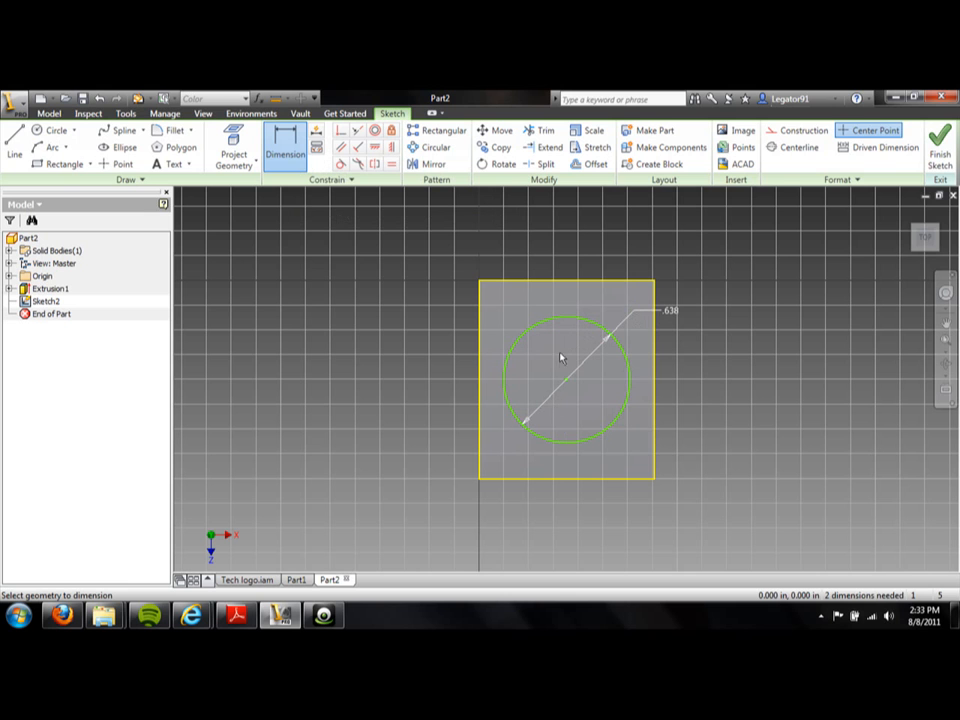
pyautogui.click(671, 312)
pyautogui.click(672, 312)
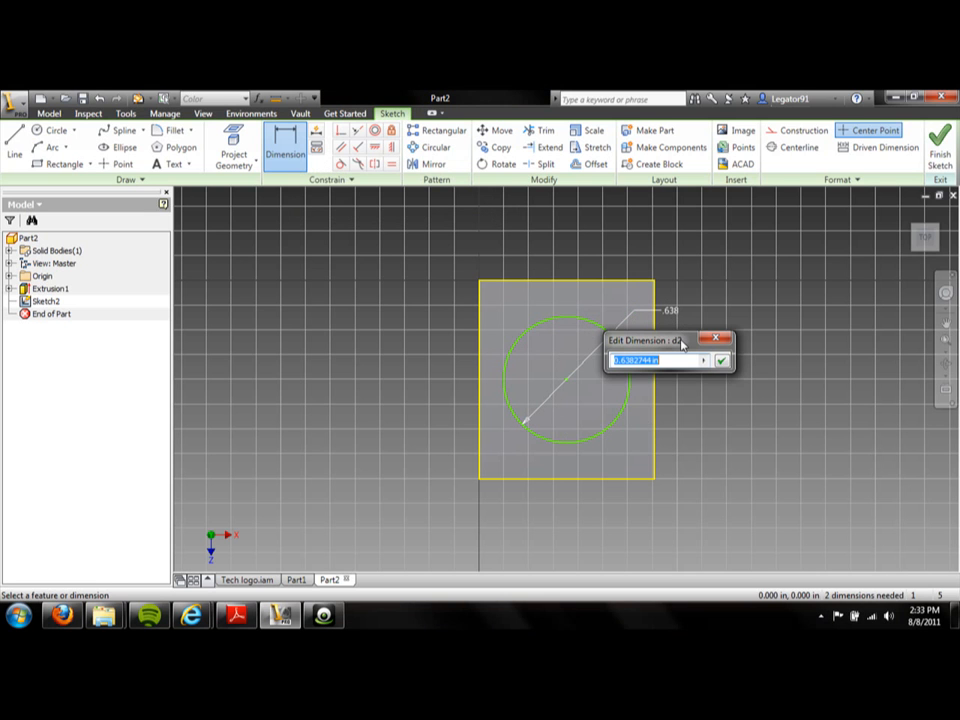
pyautogui.moveTo(681, 343); pyautogui.dragTo(742, 335)
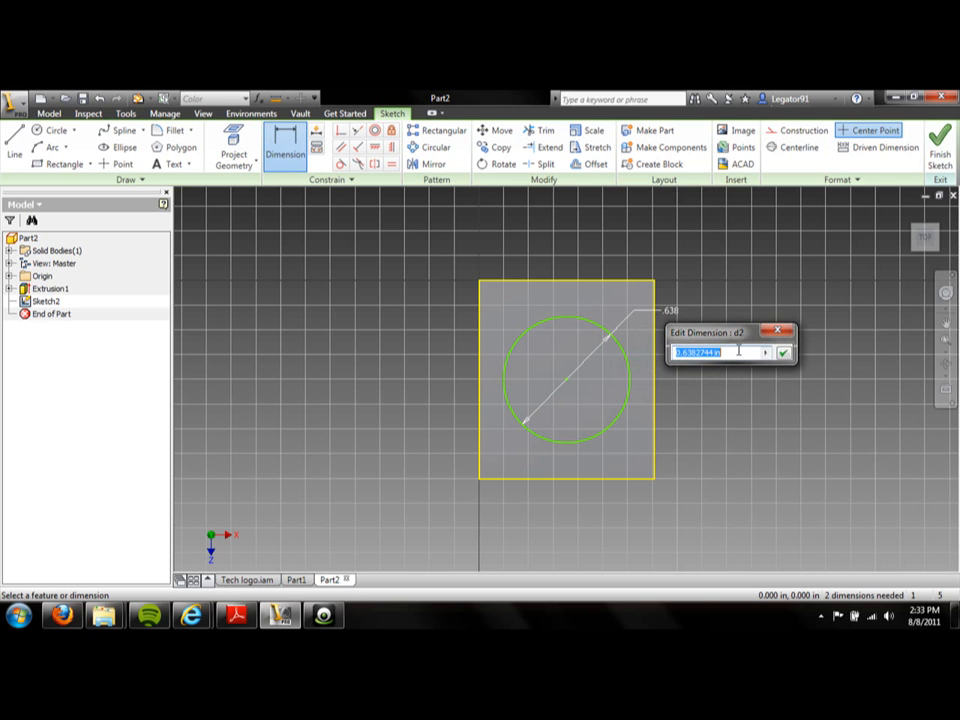
pyautogui.write('.5')
pyautogui.press('Return')
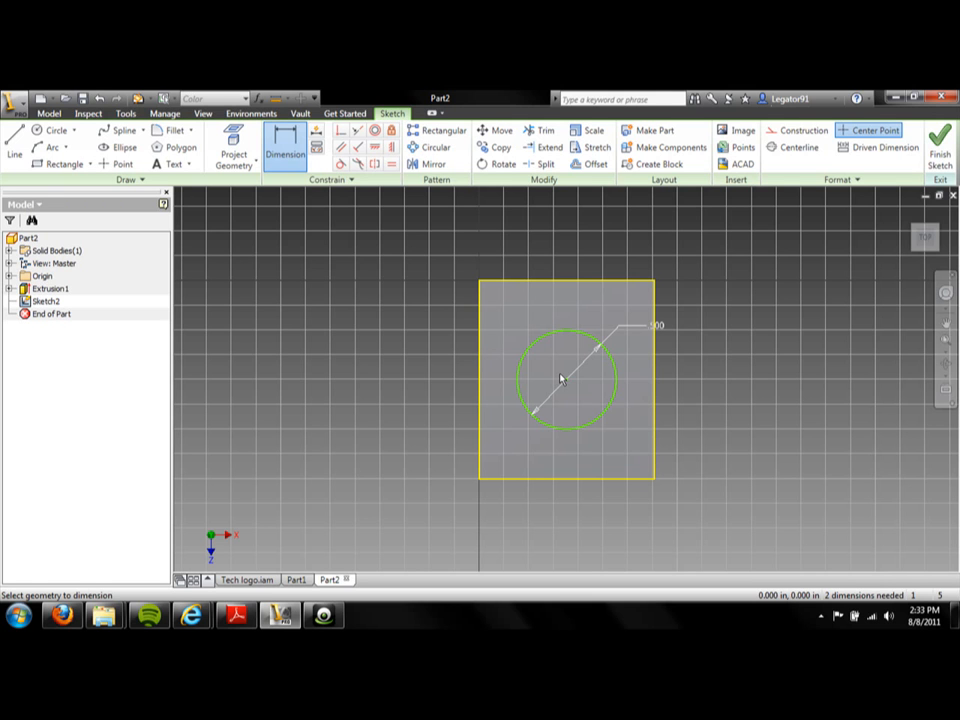
pyautogui.click(937, 155)
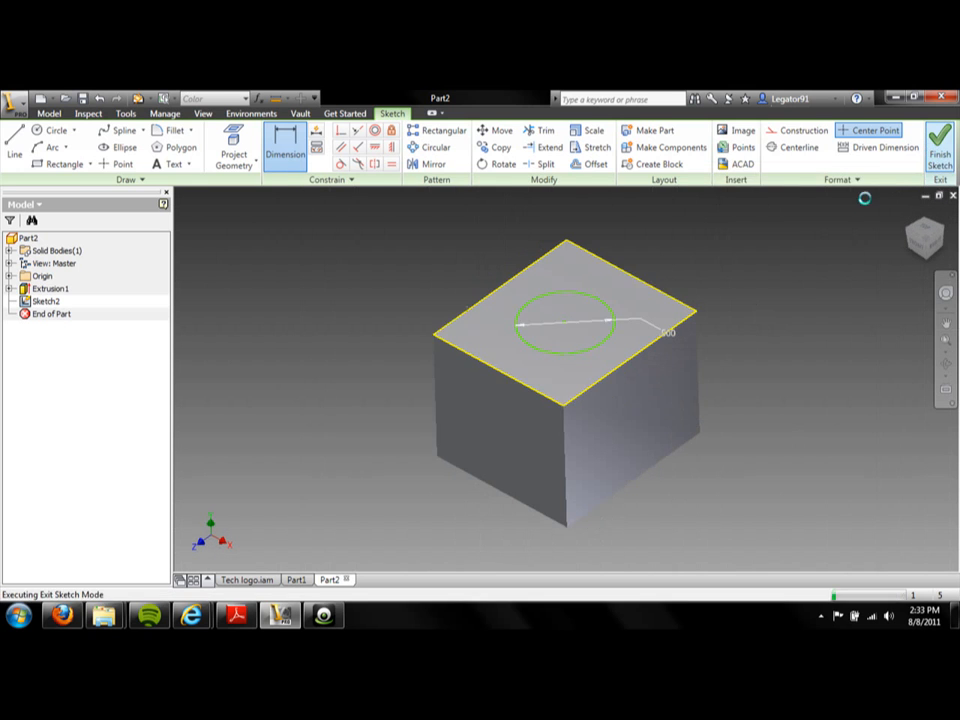
pyautogui.click(73, 145)
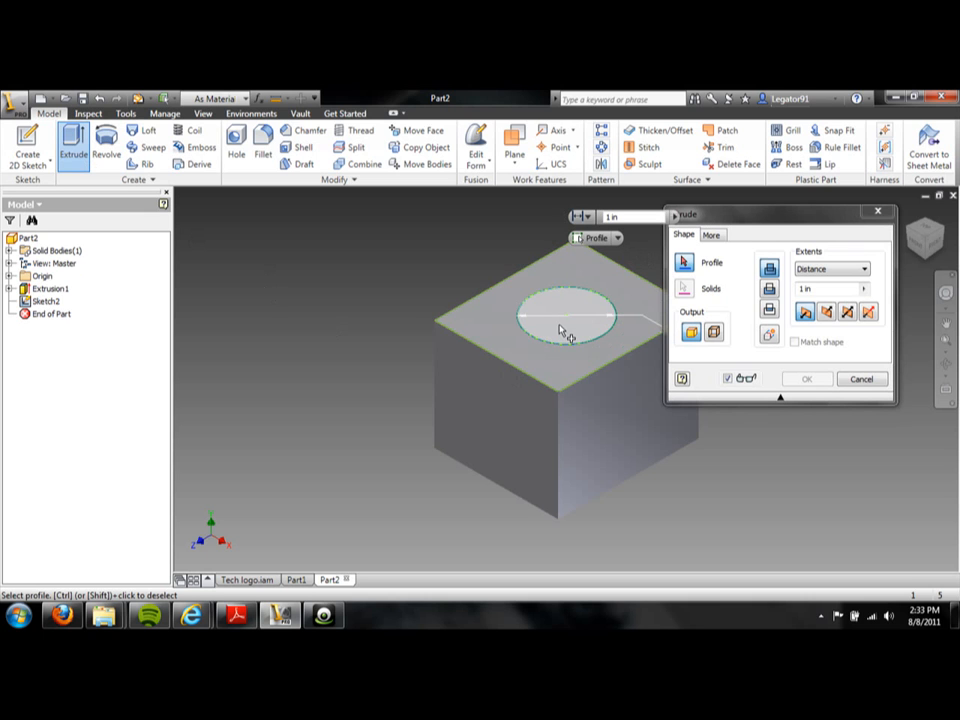
pyautogui.click(497, 316)
pyautogui.scroll(5, 514, 322)
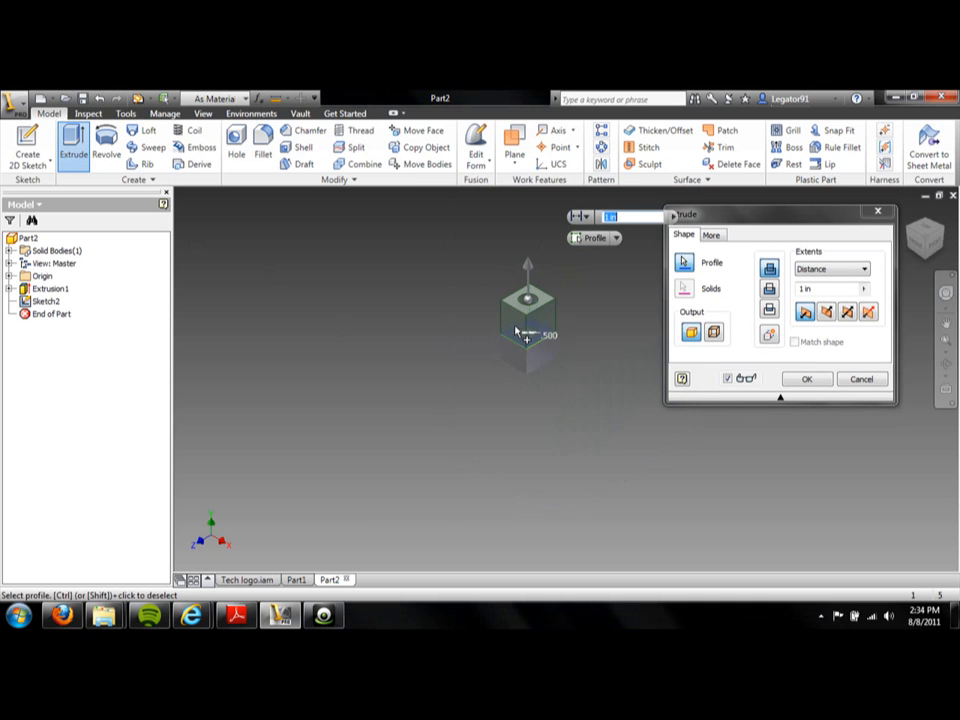
pyautogui.scroll(-6, 517, 331)
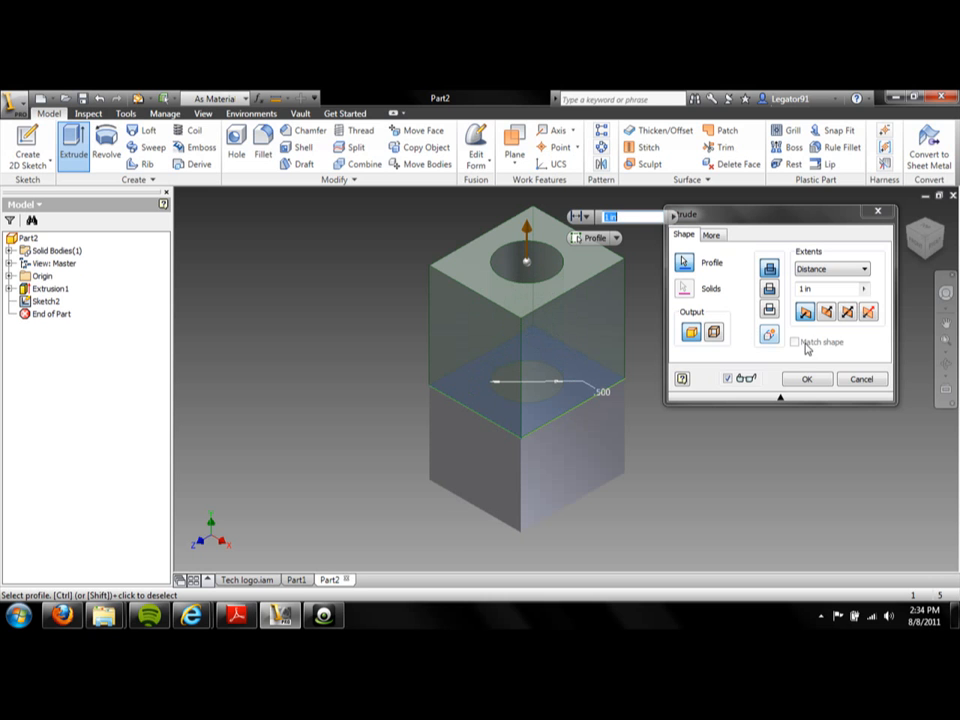
pyautogui.click(860, 379)
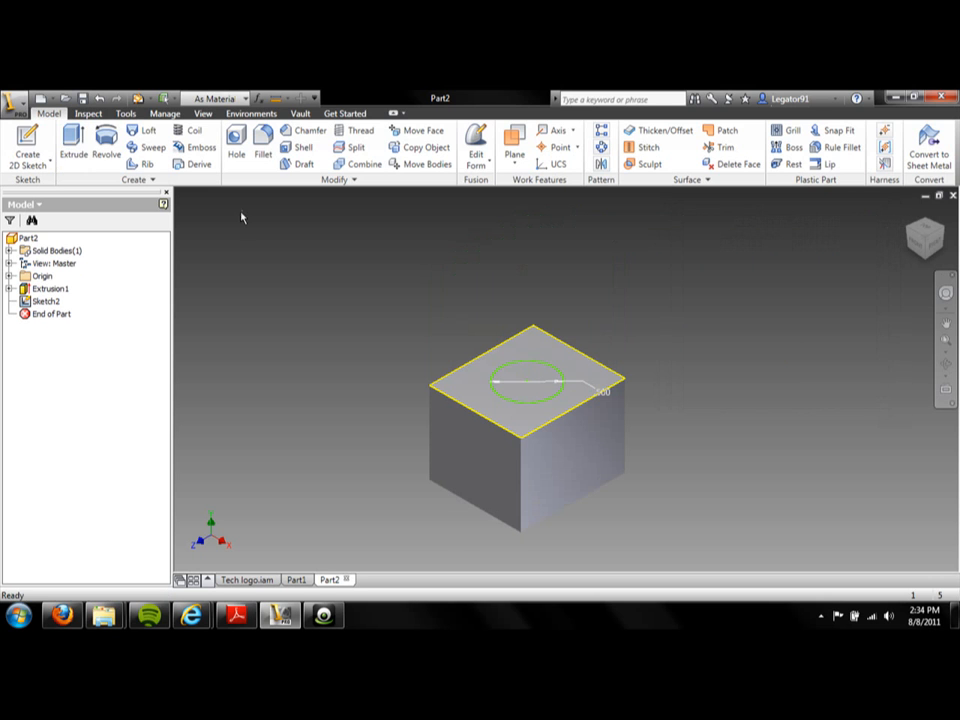
# - Extrude the circle as a 1 in deep cut down through the block to form a hole
pyautogui.click(73, 142)
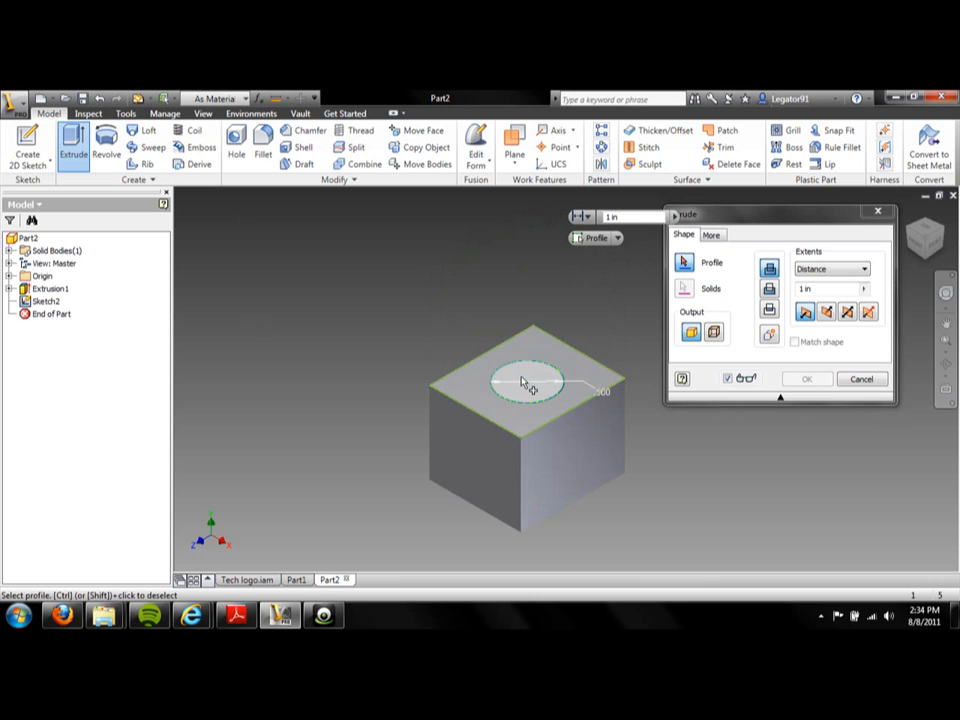
pyautogui.click(525, 385)
pyautogui.scroll(3, 459, 336)
pyautogui.scroll(-2, 461, 336)
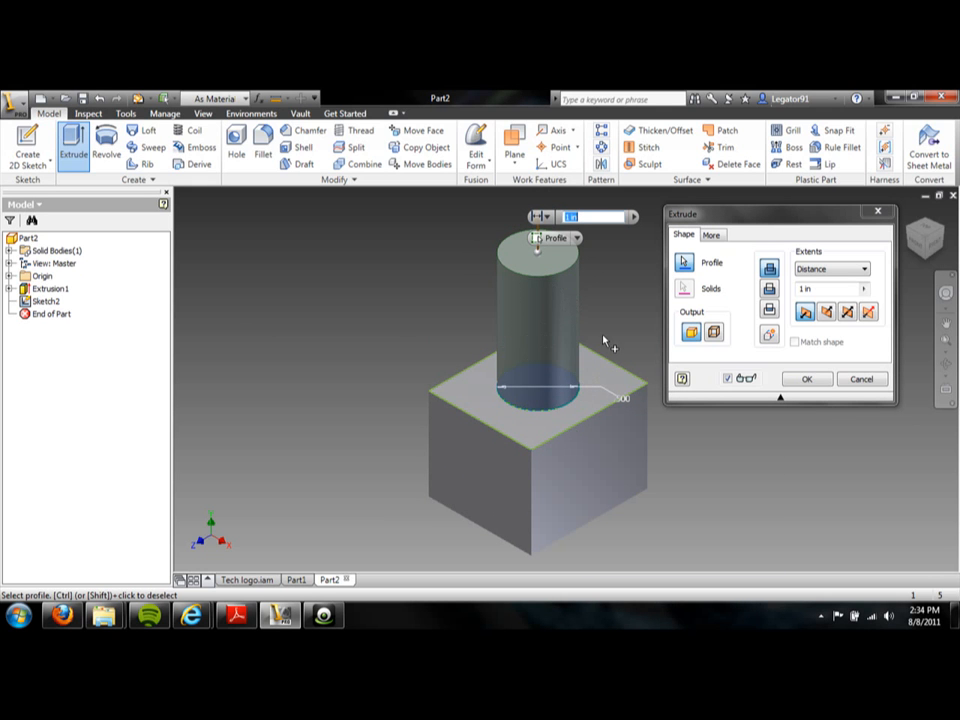
pyautogui.click(826, 313)
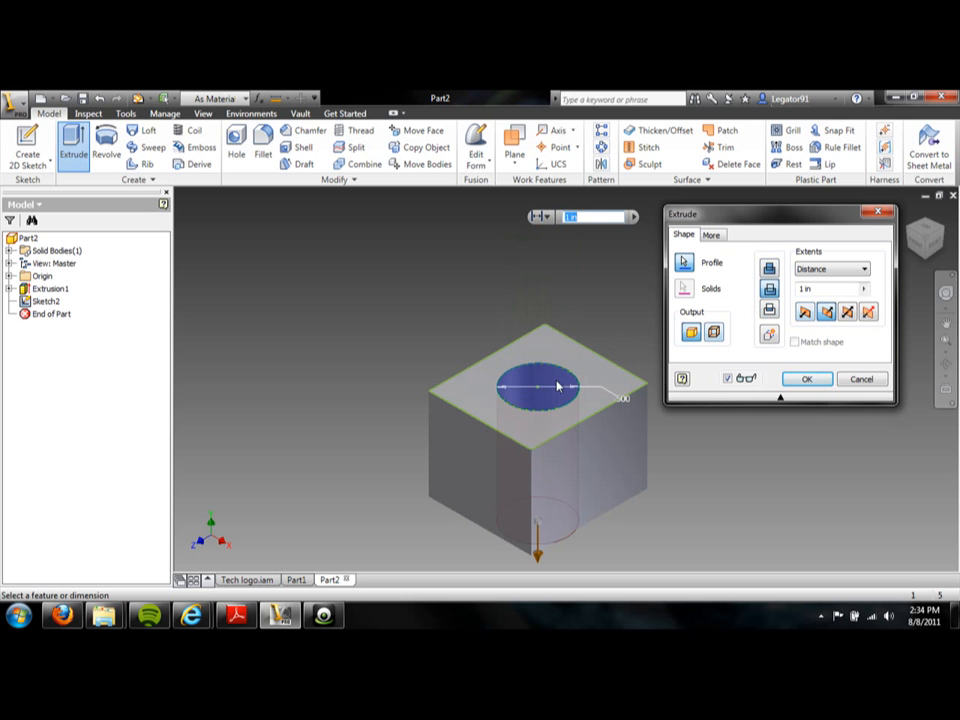
pyautogui.scroll(-3, 572, 401)
pyautogui.scroll(3, 572, 401)
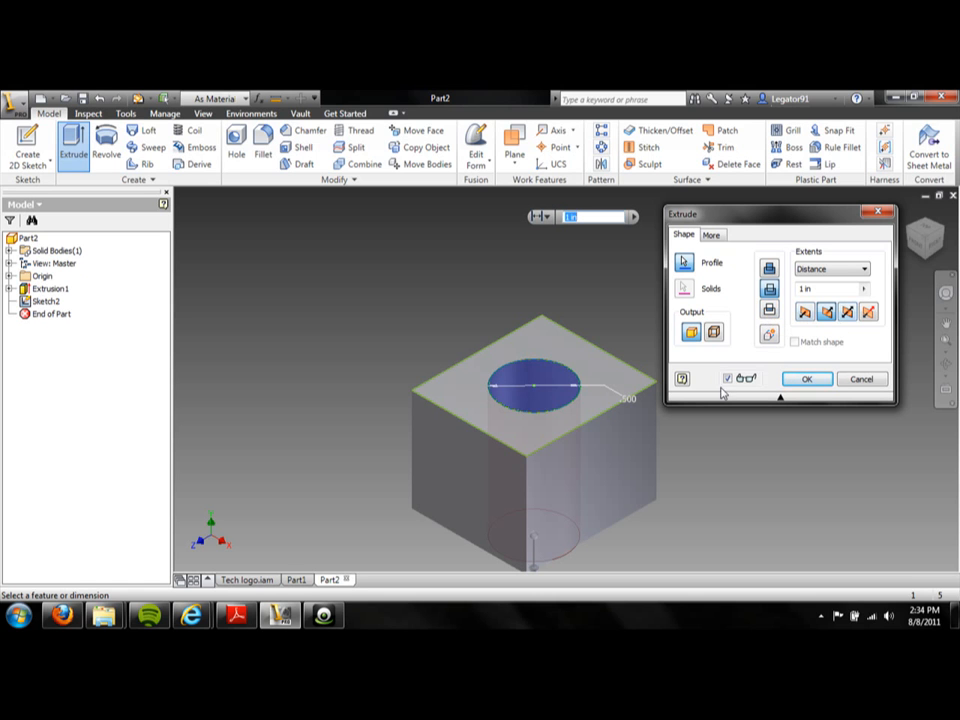
pyautogui.click(926, 259)
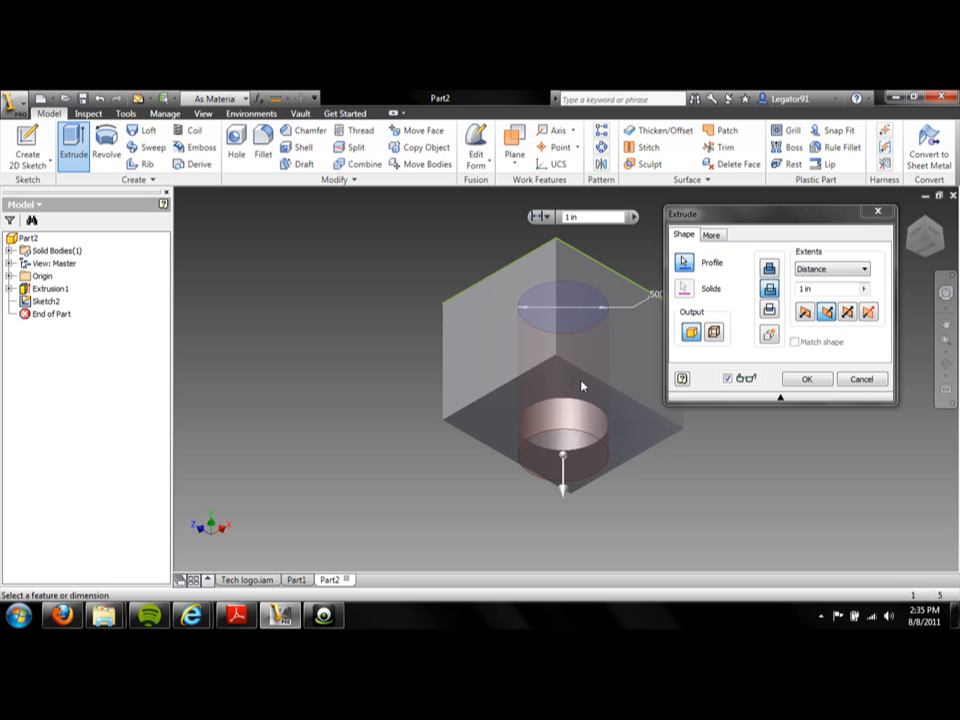
pyautogui.click(928, 228)
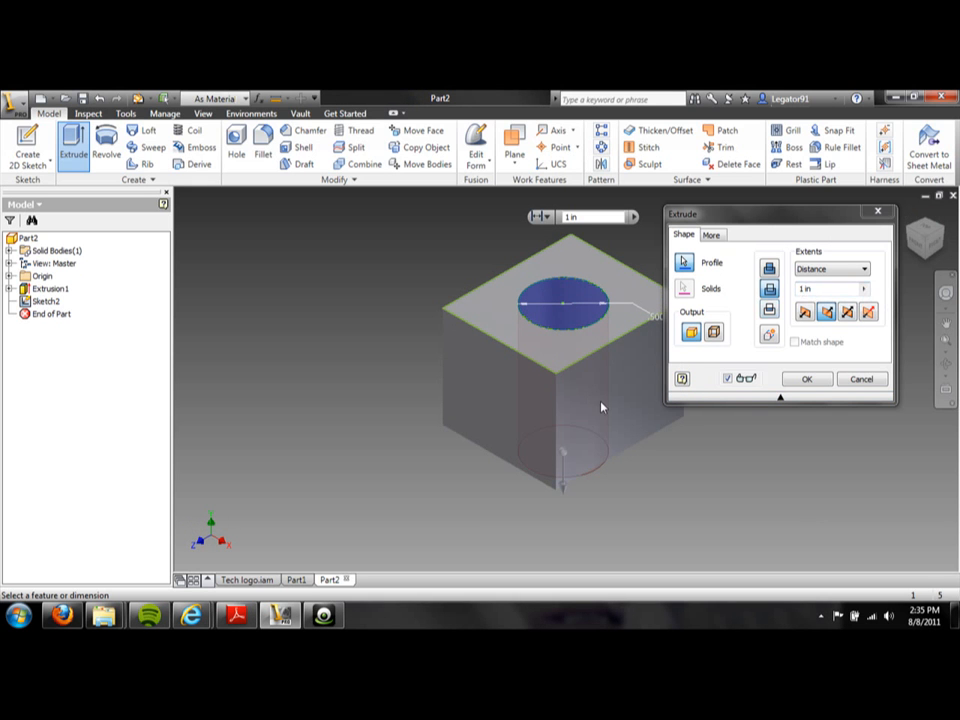
pyautogui.click(795, 379)
# - Start a Thread feature on the inner cylindrical face of the hole
pyautogui.click(924, 232)
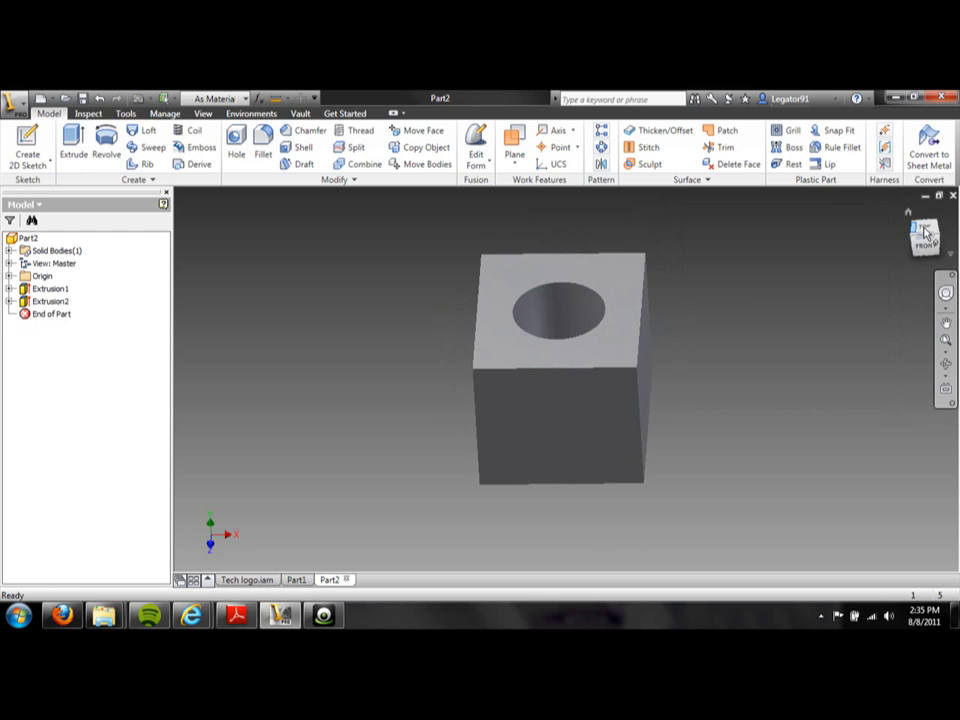
pyautogui.click(928, 230)
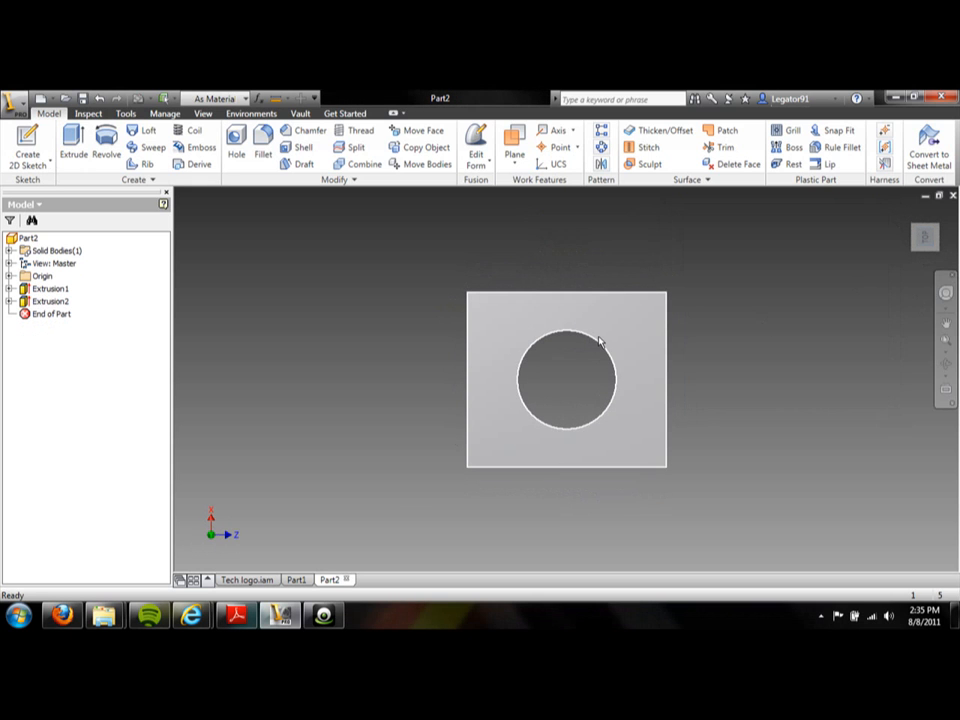
pyautogui.click(940, 233)
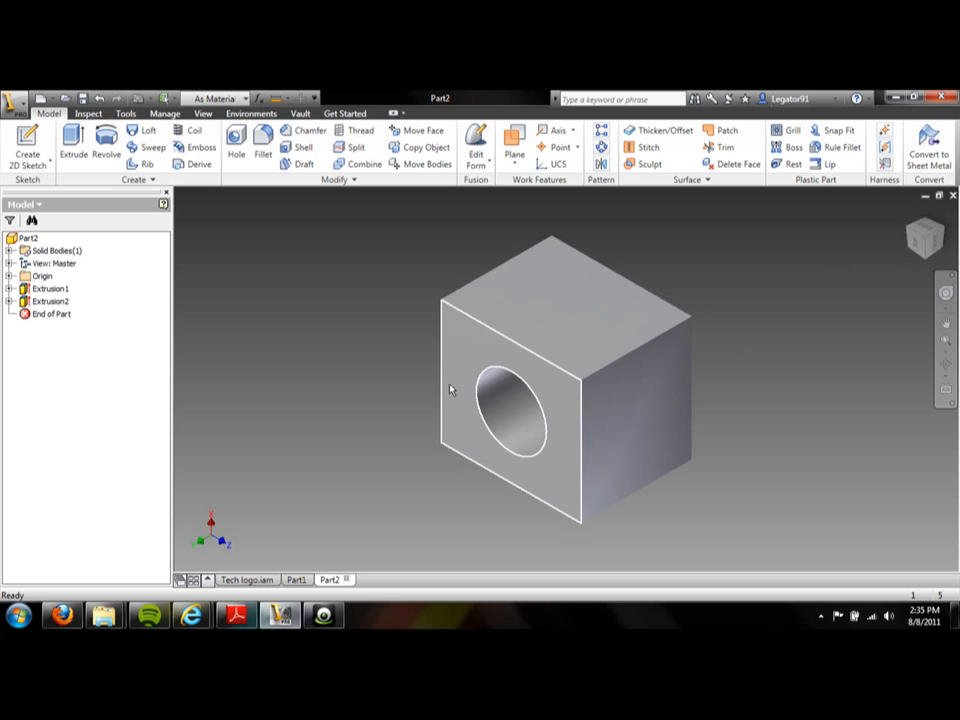
pyautogui.scroll(-2, 491, 514)
pyautogui.scroll(3, 491, 514)
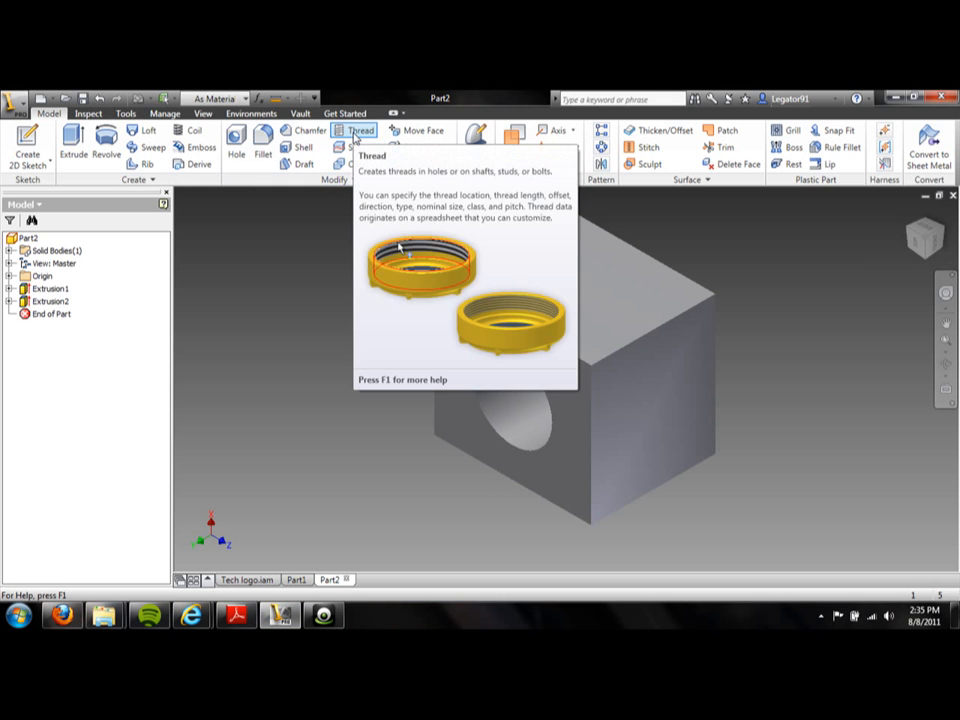
pyautogui.click(355, 132)
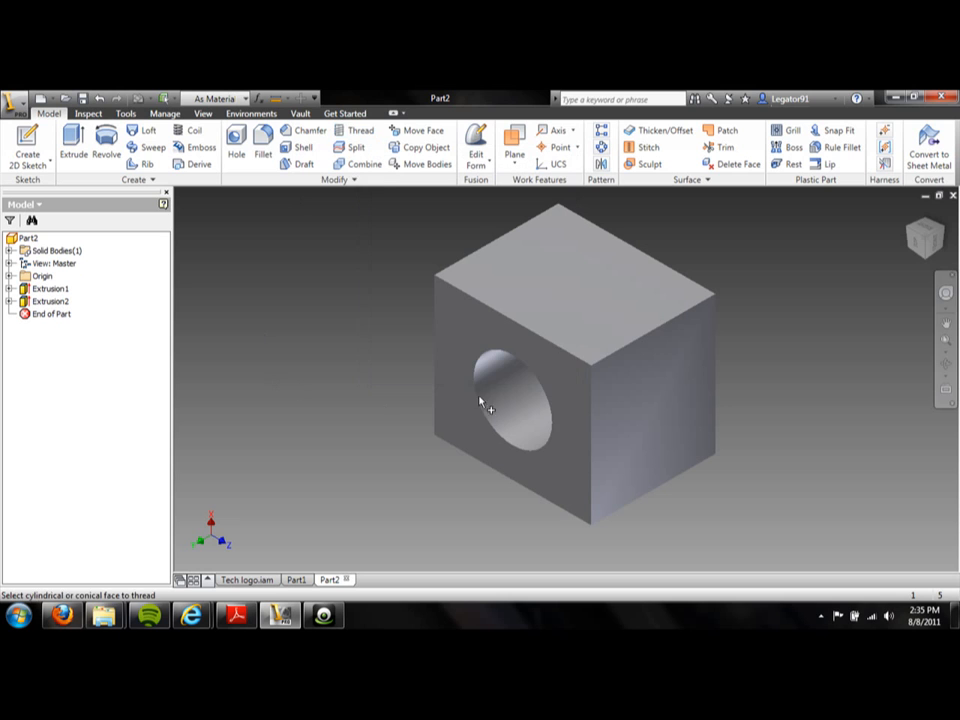
pyautogui.click(499, 416)
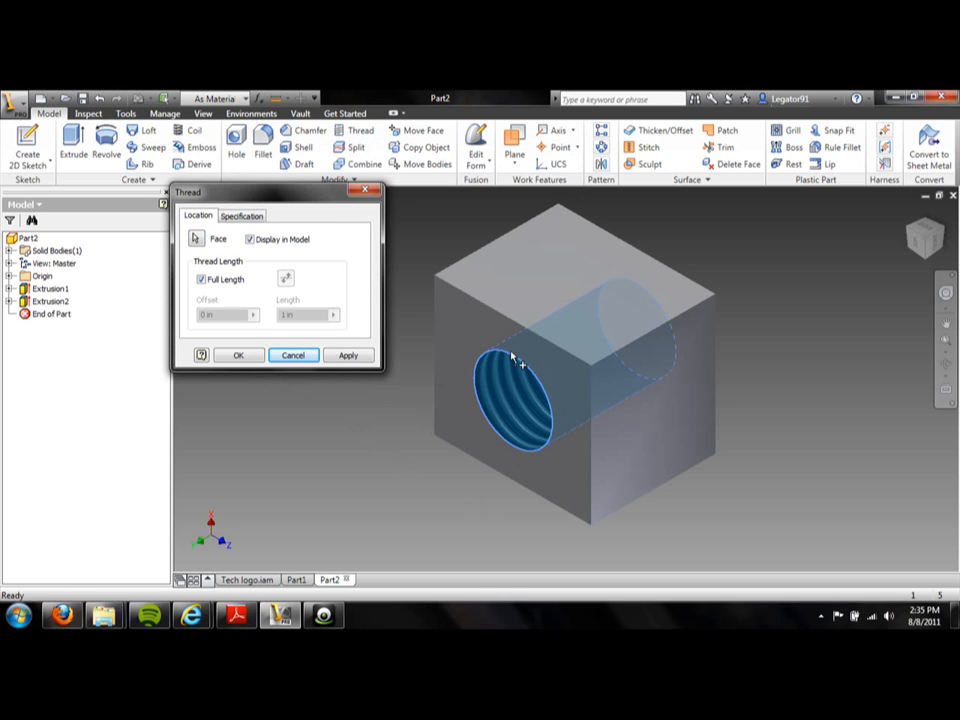
# - Try a partial-length thread with a 0.1 in offset, and restore the full-length setting
pyautogui.click(203, 281)
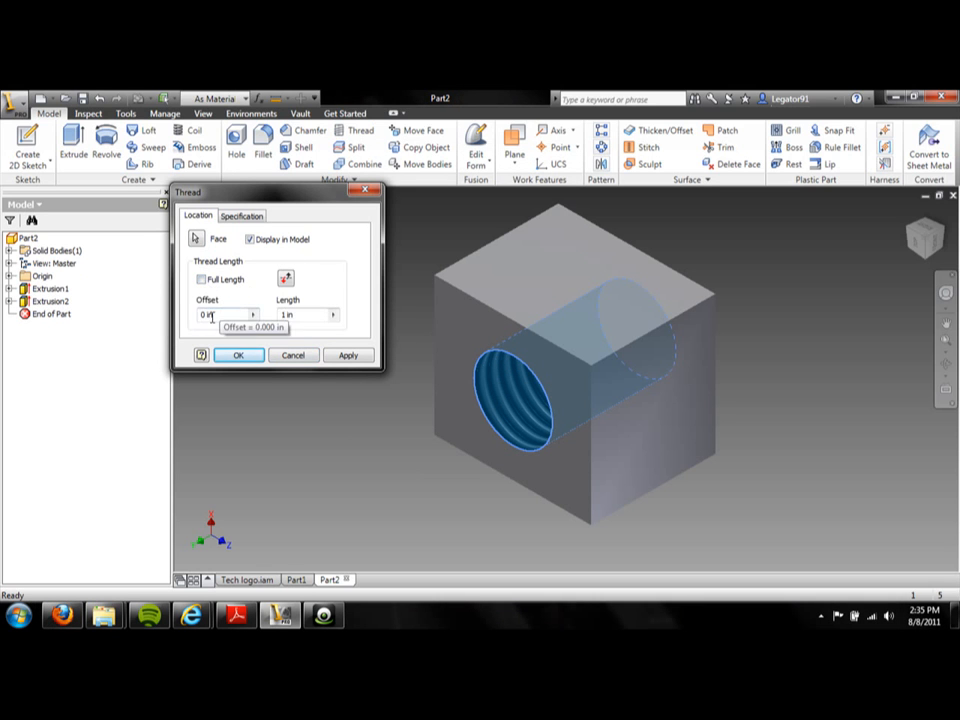
pyautogui.click(205, 315)
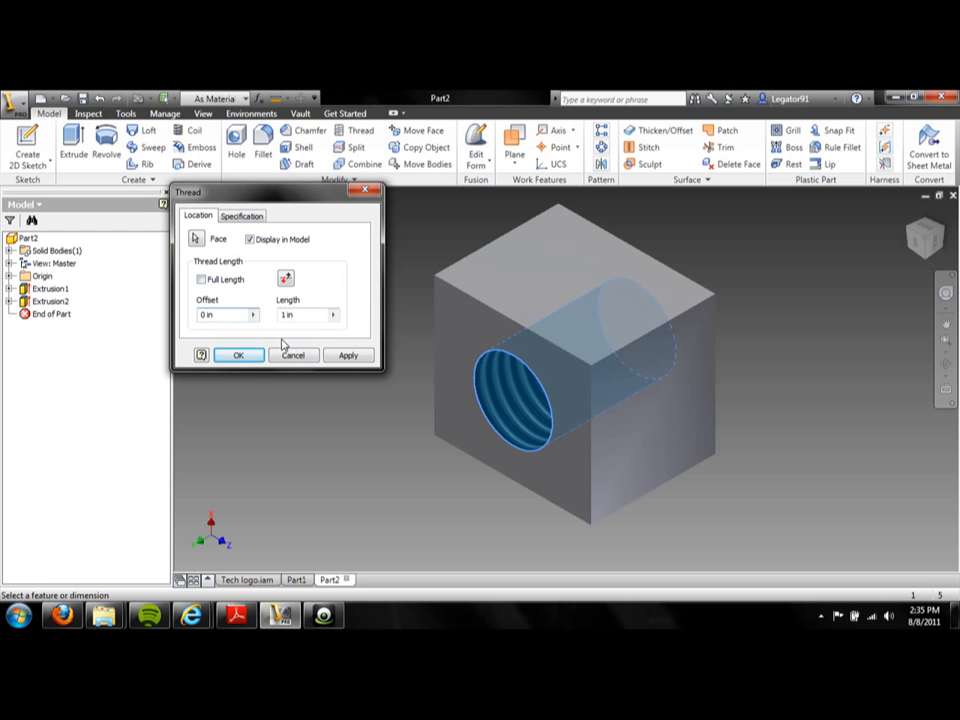
pyautogui.write('.1')
pyautogui.click(302, 316)
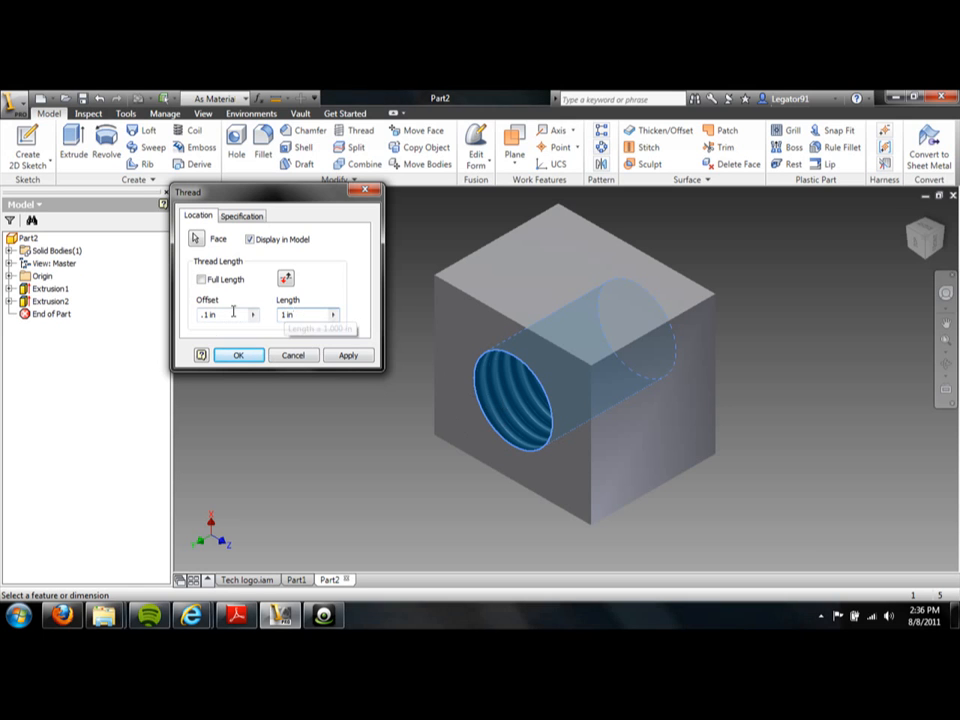
pyautogui.click(202, 280)
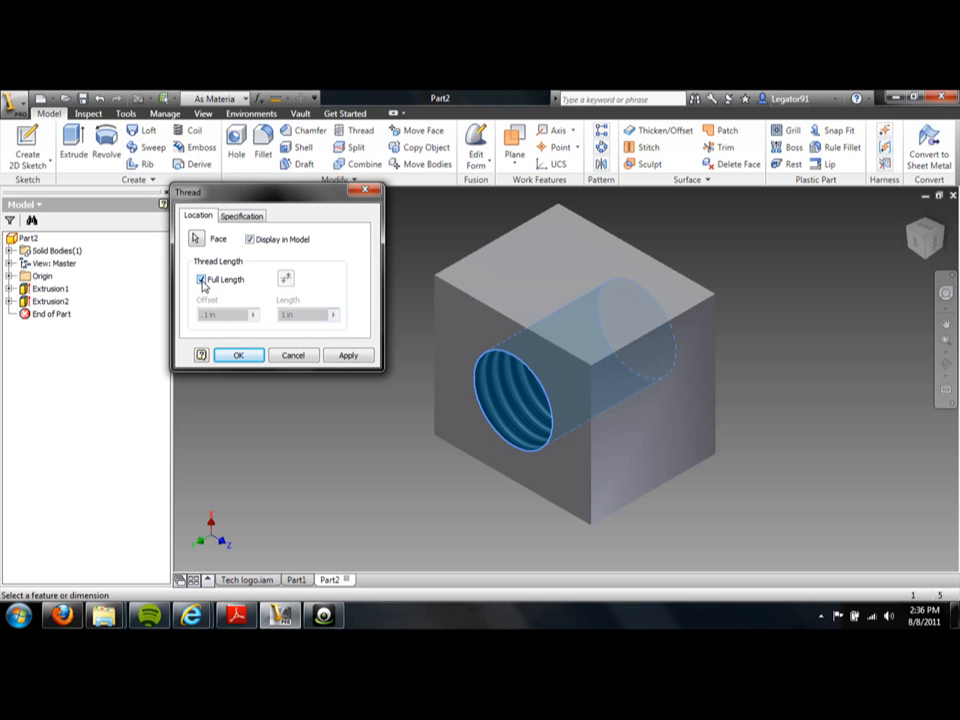
# - Review the thread type options, keep ANSI Unified Screw Threads, and apply the full-length thread to the hole's inner face
pyautogui.click(250, 220)
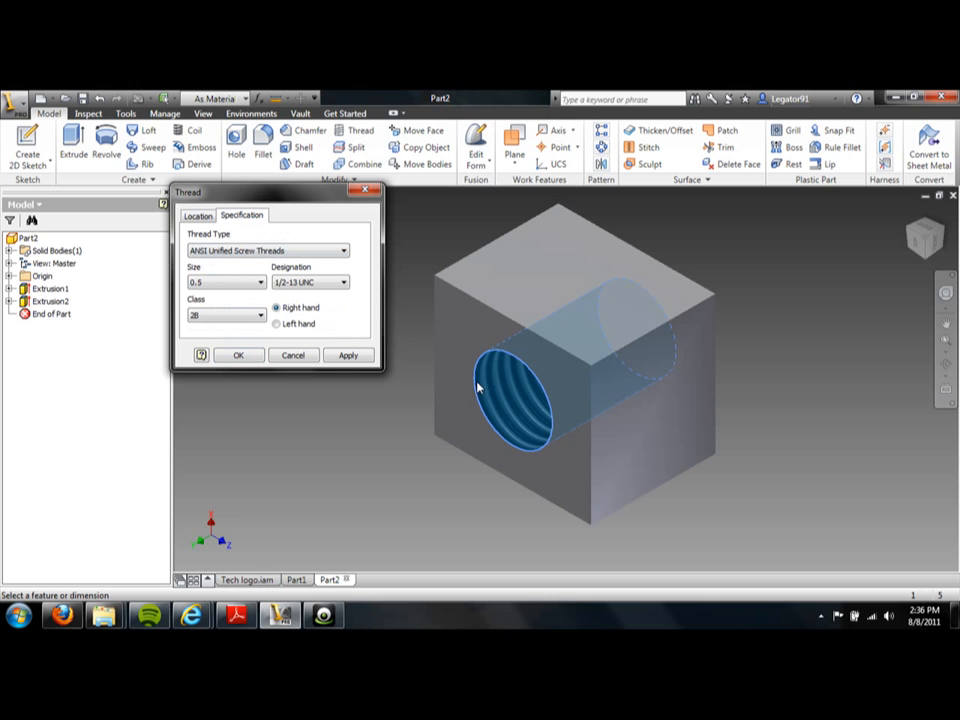
pyautogui.click(318, 250)
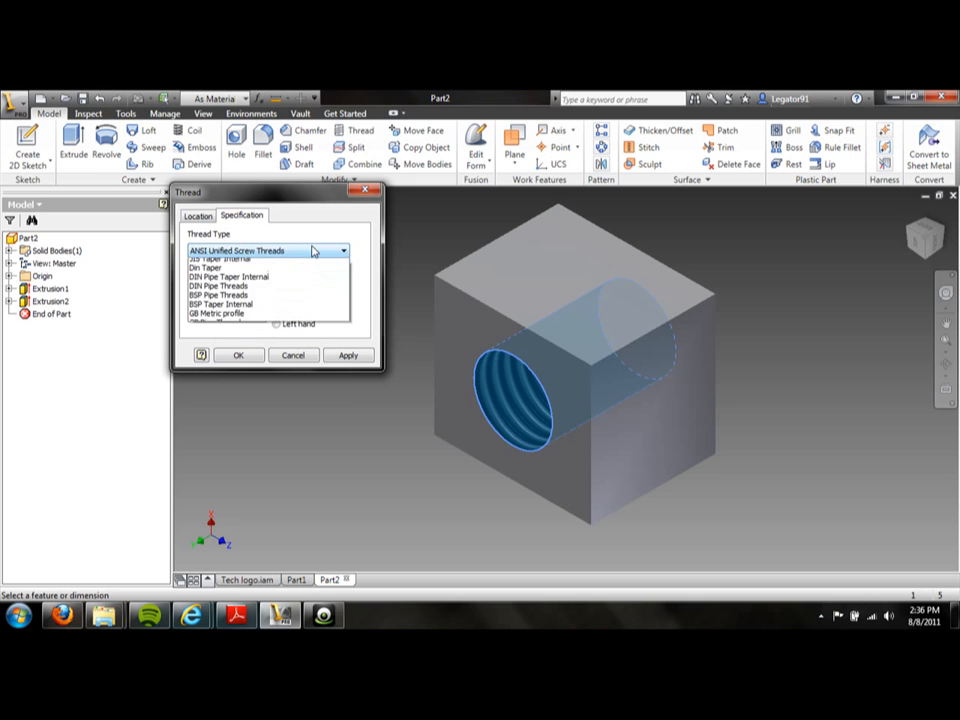
pyautogui.click(366, 263)
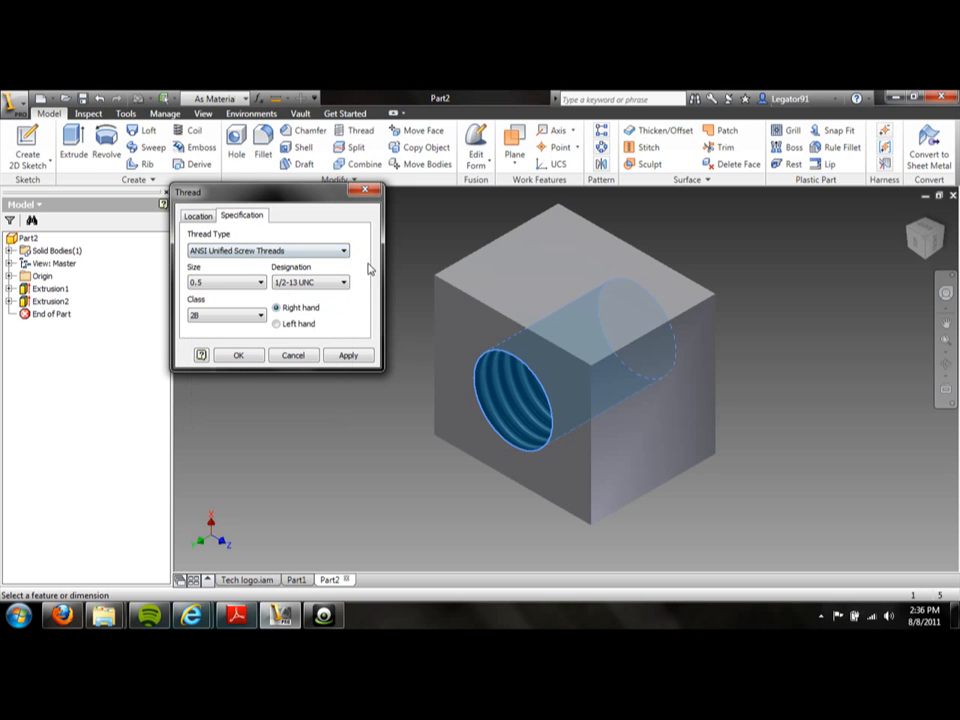
pyautogui.click(197, 216)
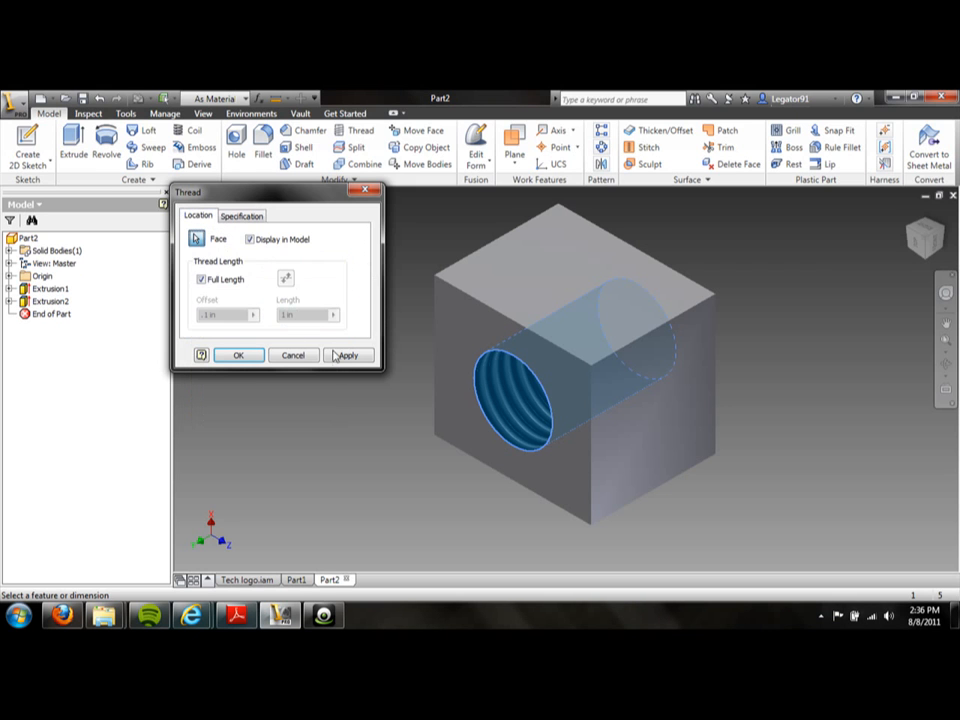
pyautogui.click(331, 354)
pyautogui.click(280, 357)
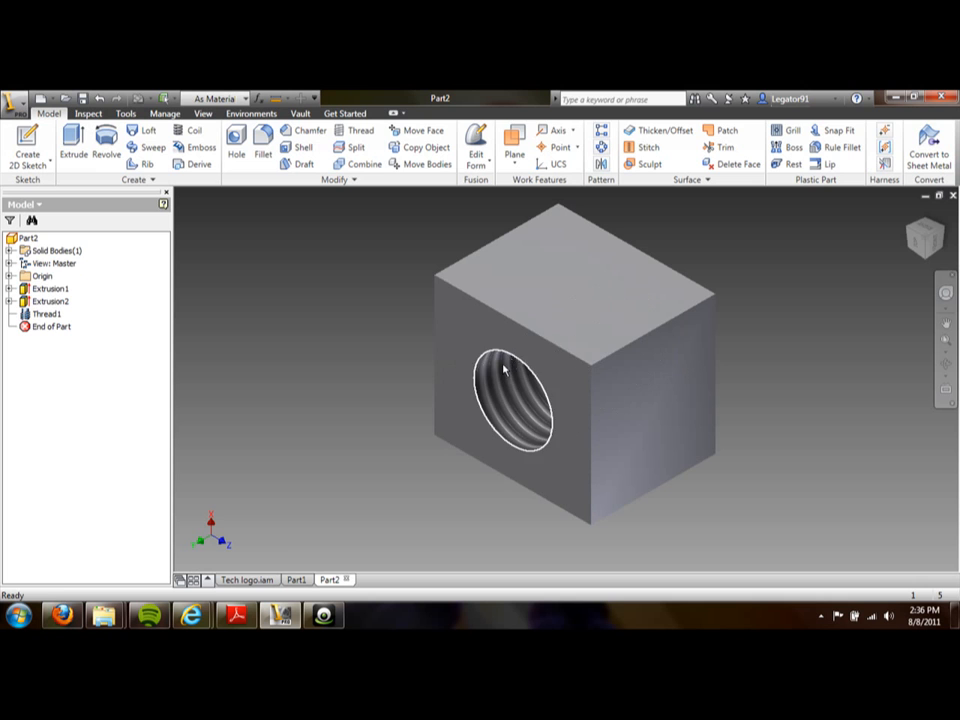
# - Switch to Part1 and apply a full-length thread to the cylinder's outer face
pyautogui.click(297, 580)
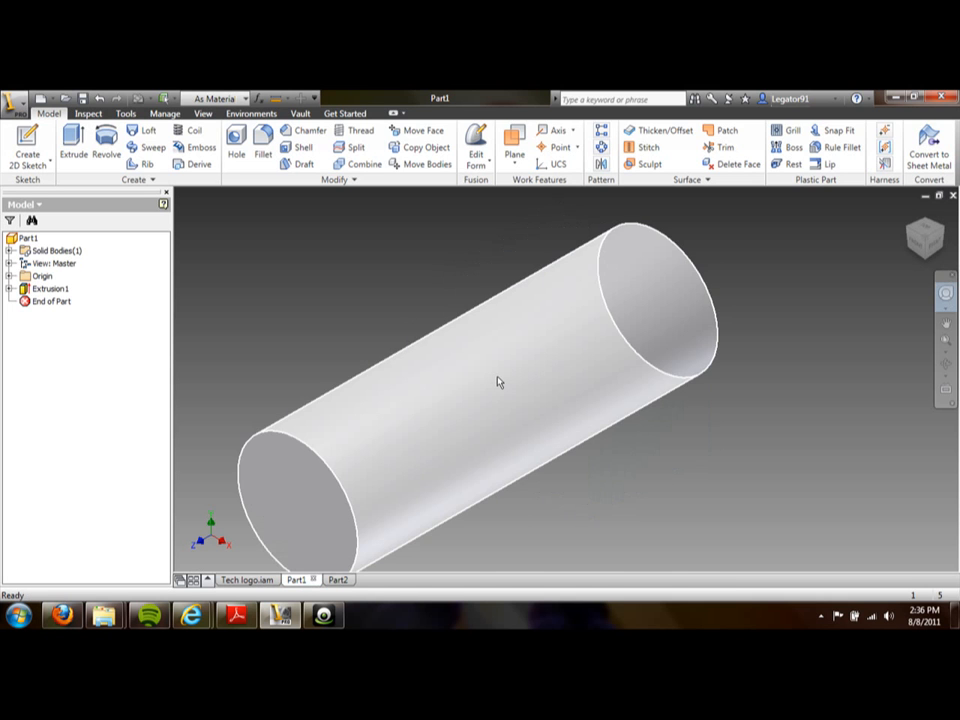
pyautogui.click(358, 132)
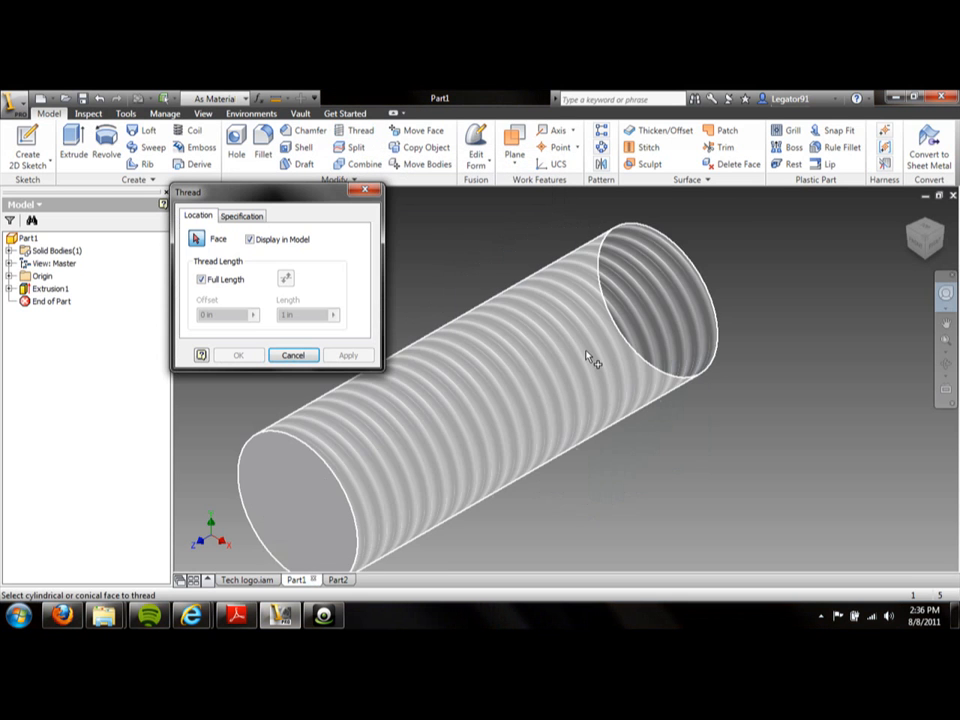
pyautogui.click(591, 360)
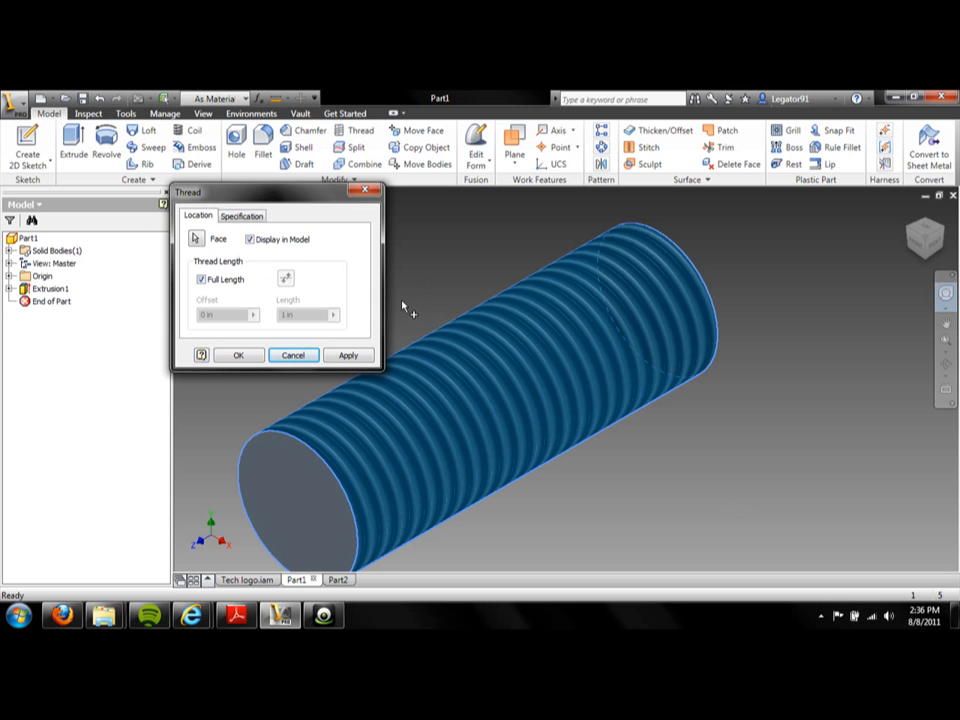
pyautogui.click(345, 357)
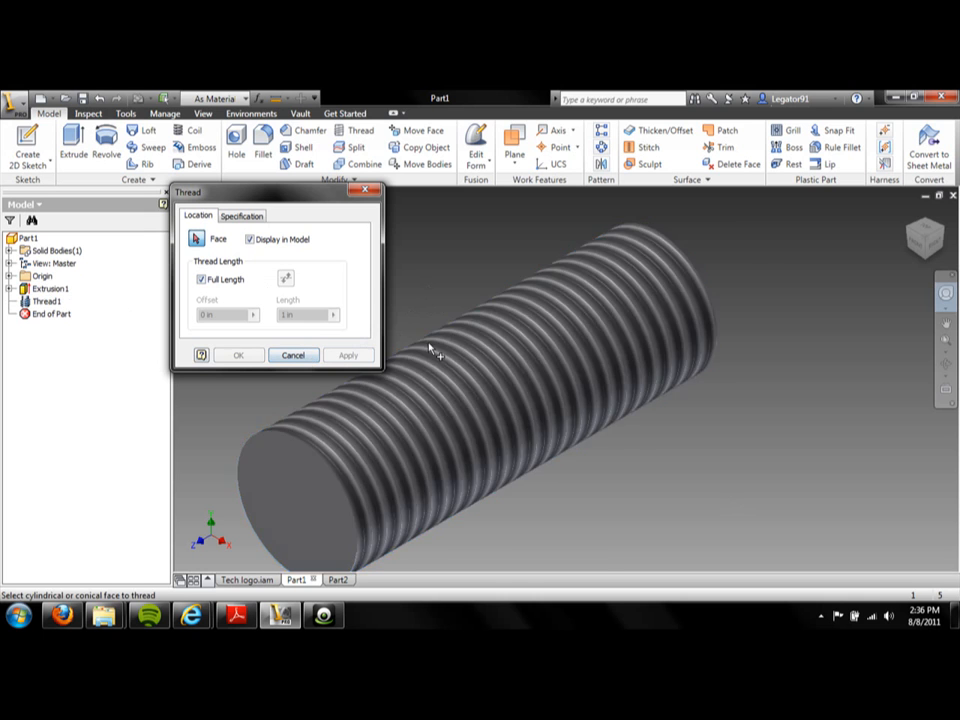
pyautogui.click(298, 356)
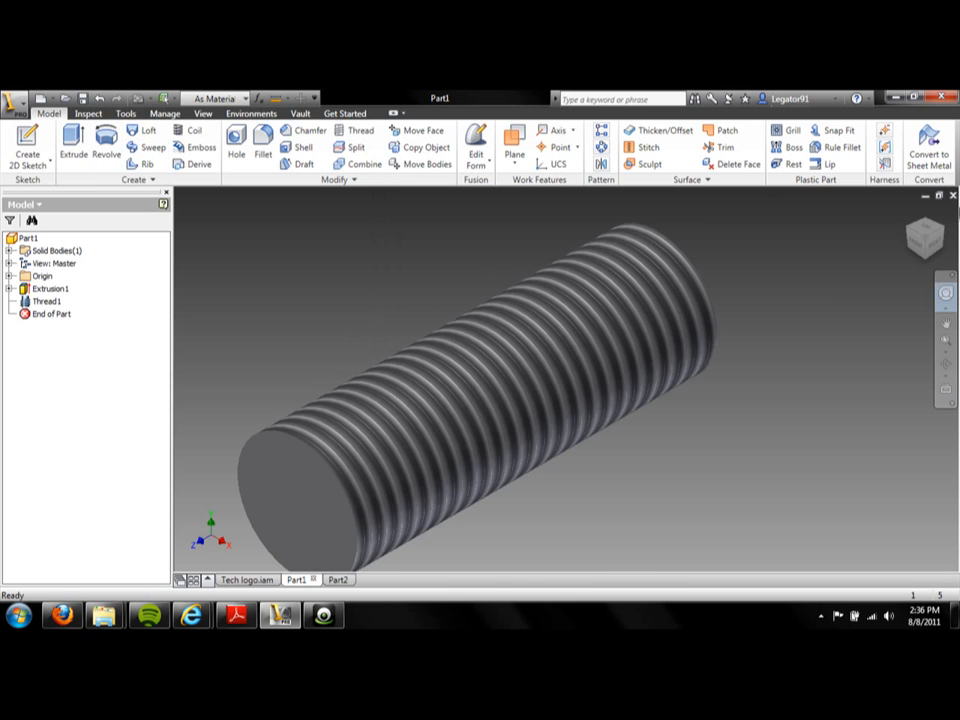
# - Create a new part from the English Standard (in).ipt template
pyautogui.click(42, 99)
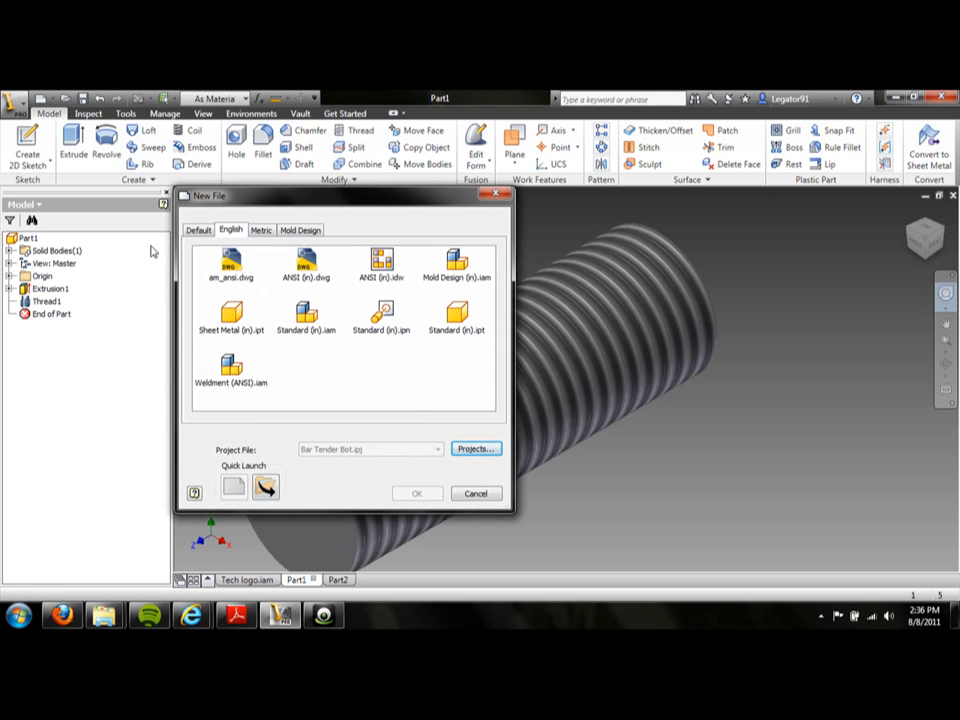
pyautogui.click(456, 334)
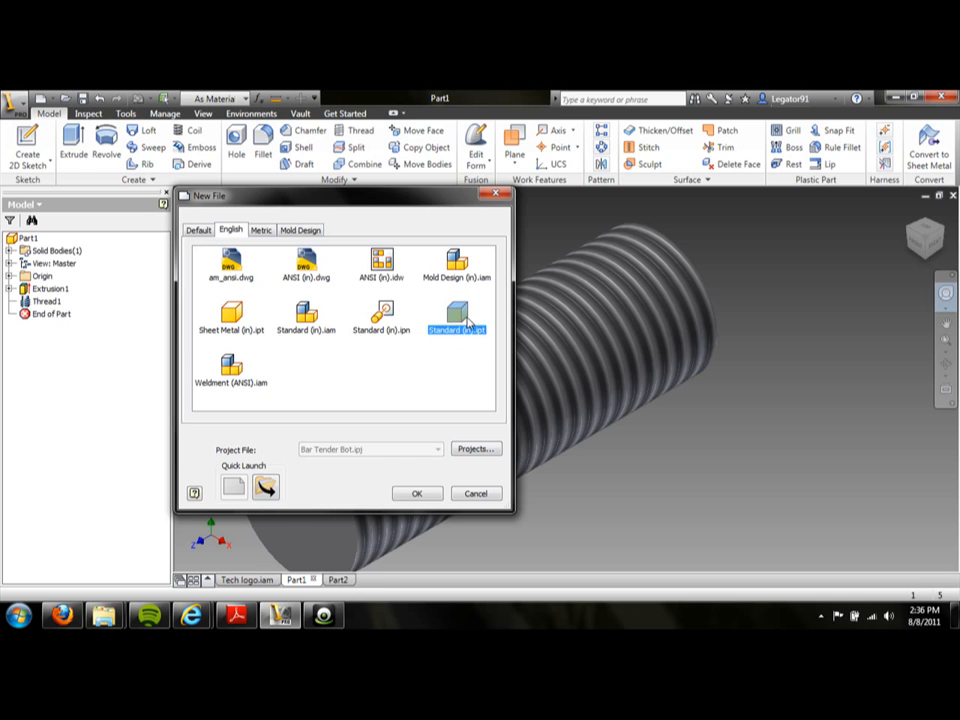
pyautogui.doubleClick(467, 321)
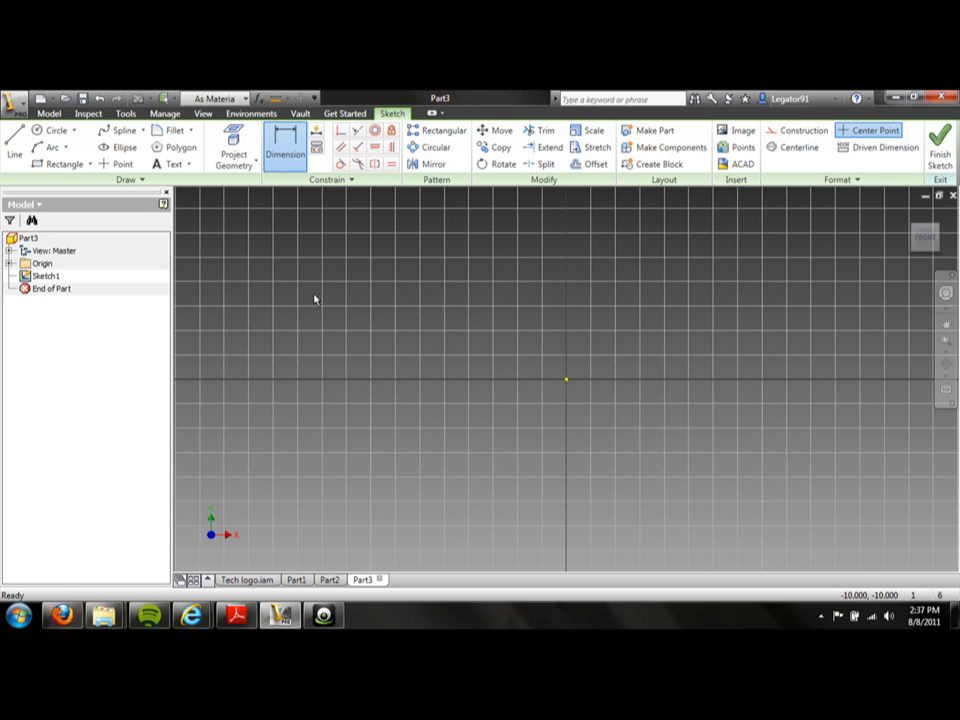
# - Sketch a circle of 1 in diameter centred on the origin
pyautogui.click(50, 130)
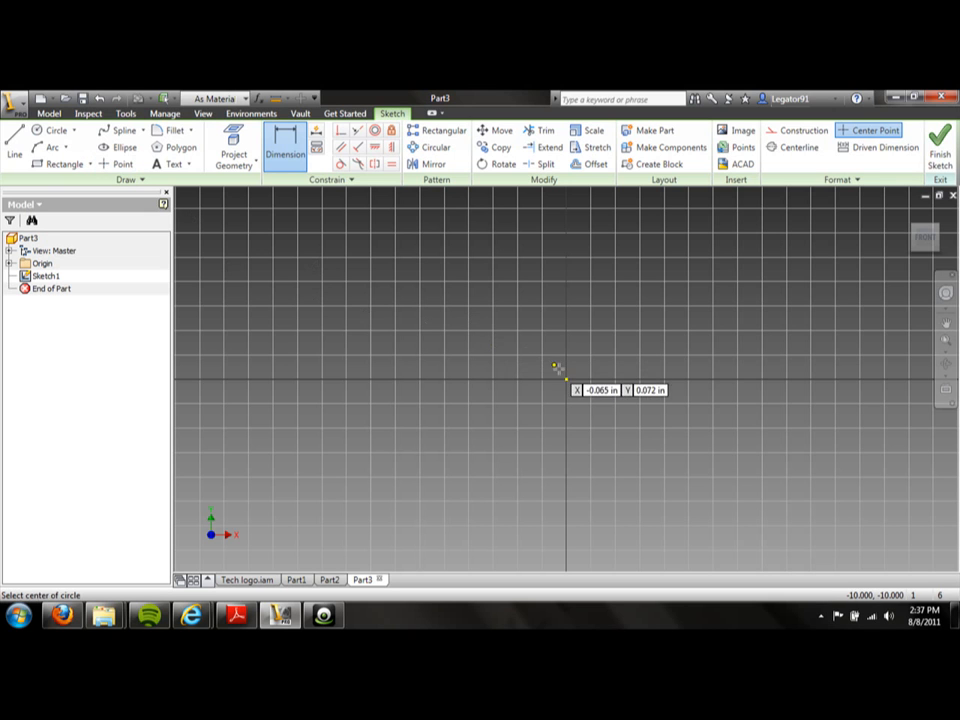
pyautogui.click(566, 380)
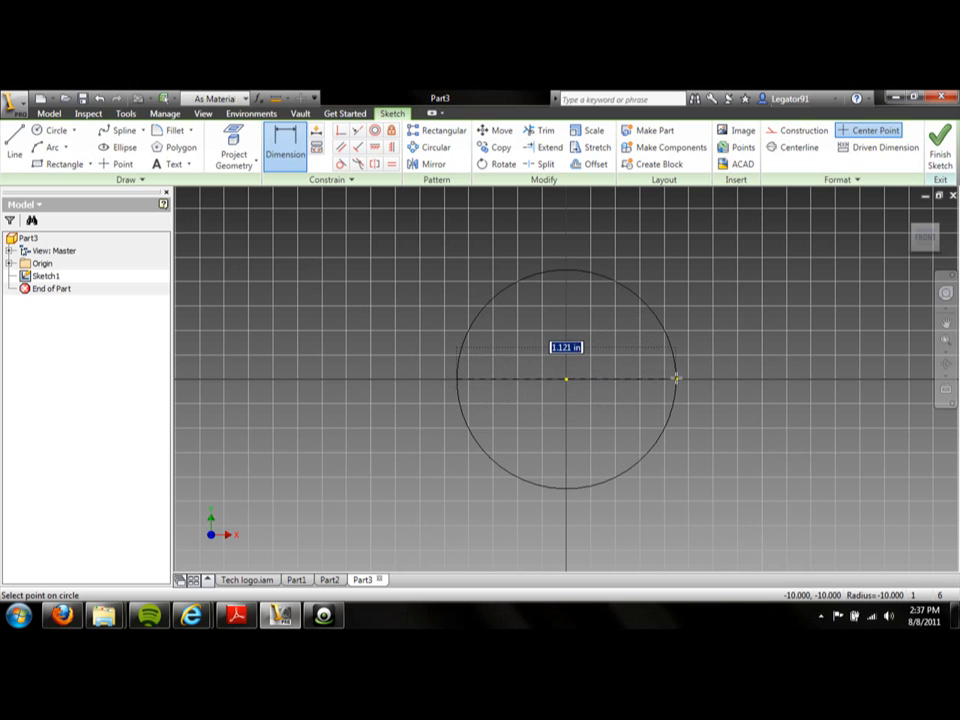
pyautogui.write('1')
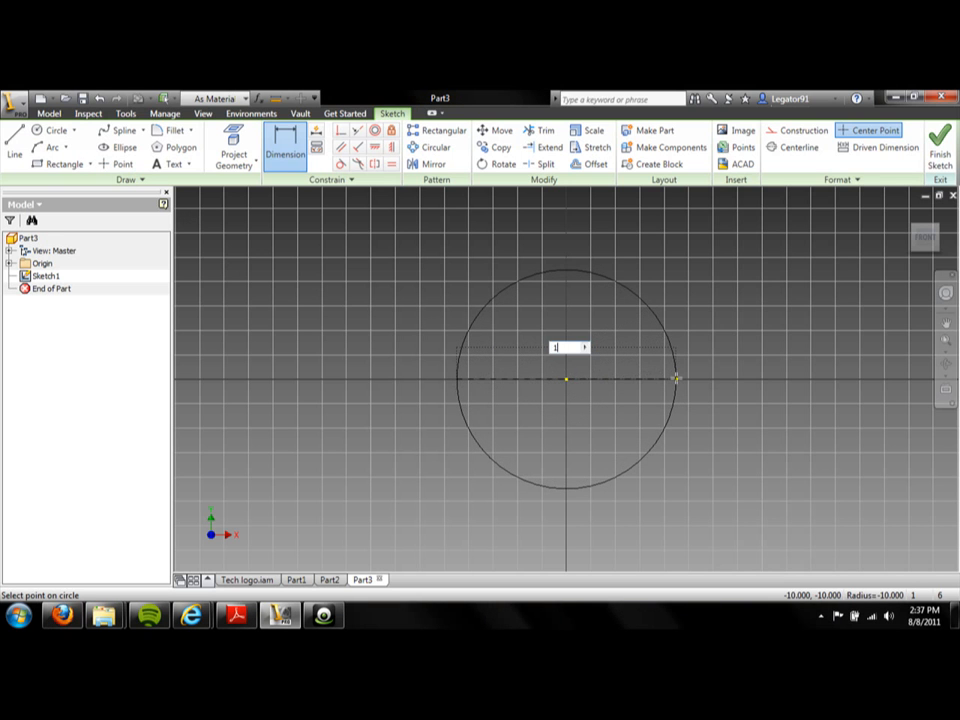
pyautogui.press('Return')
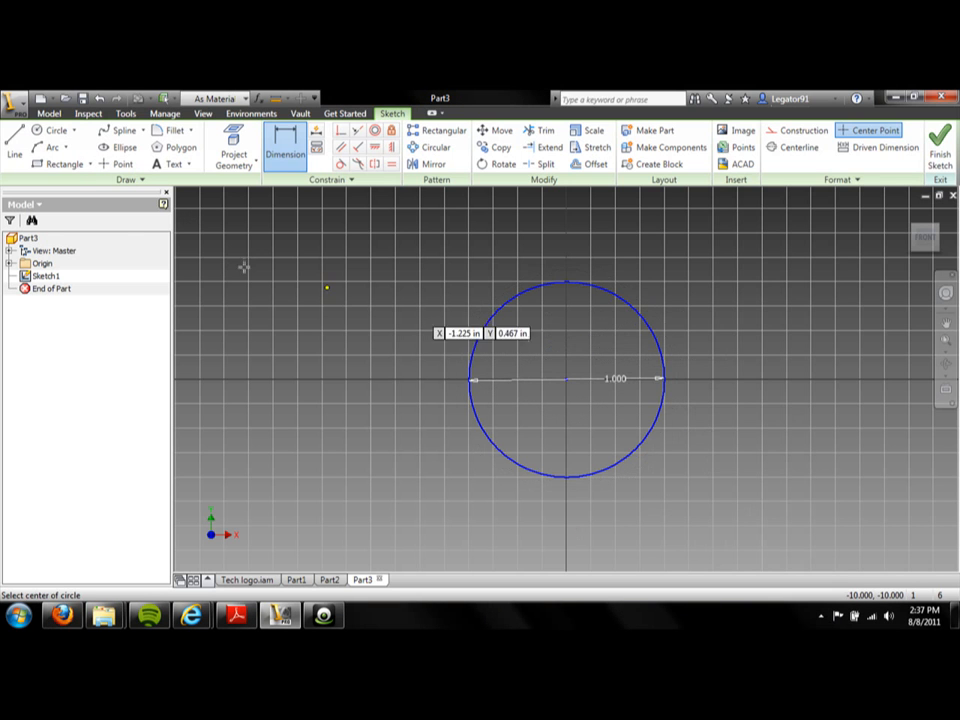
# - Draw a vertical line across the circle's full diameter, trim away the circle's left half, and finish the sketch
pyautogui.click(15, 145)
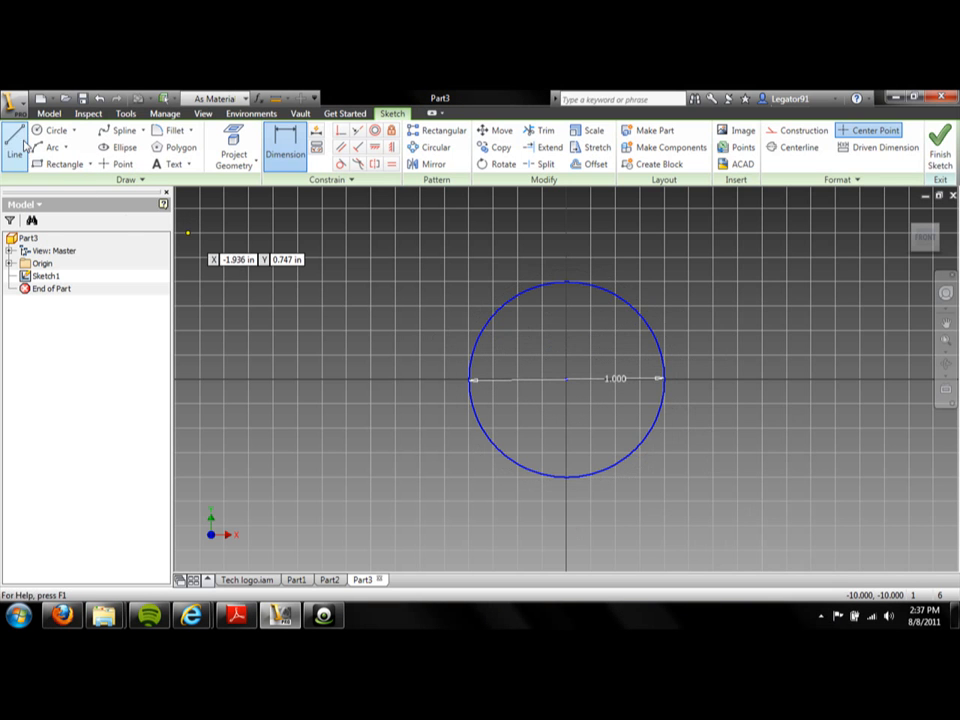
pyautogui.click(567, 283)
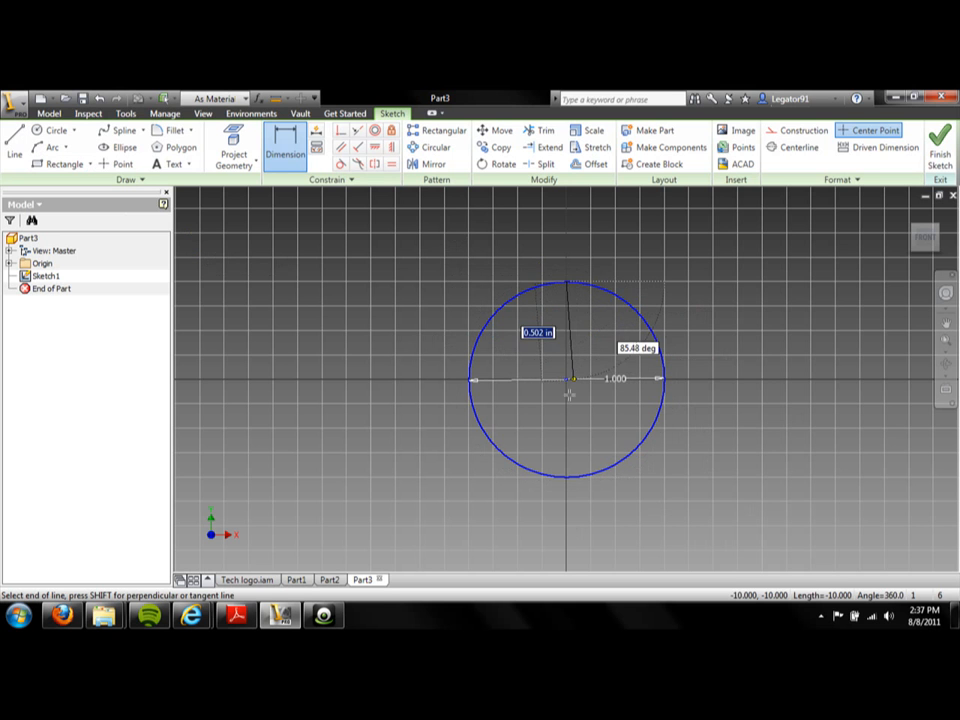
pyautogui.click(567, 476)
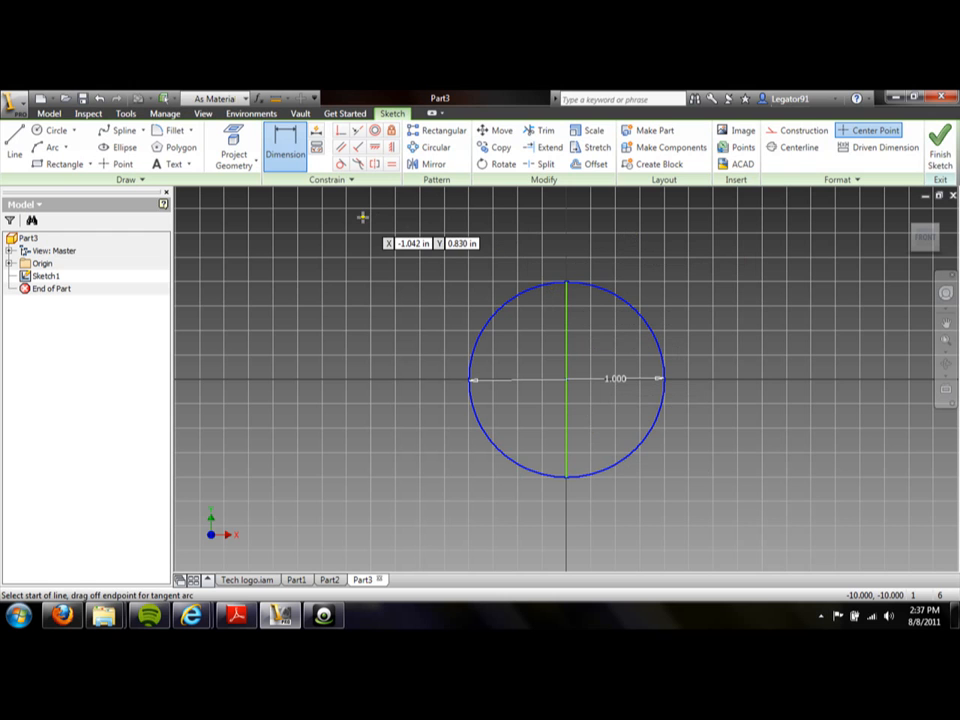
pyautogui.click(540, 132)
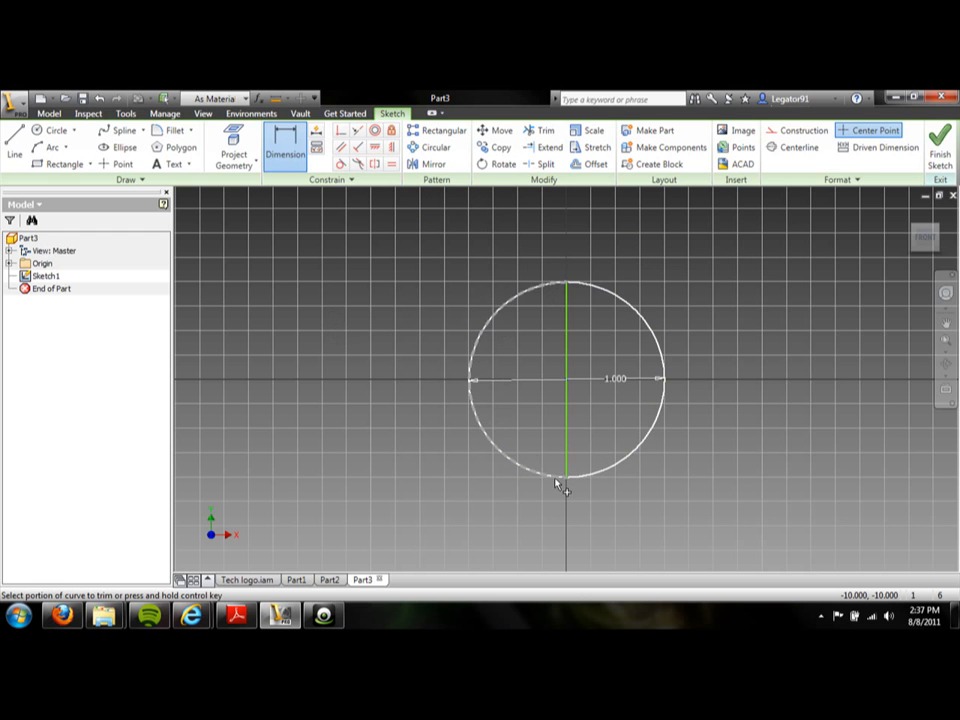
pyautogui.click(503, 311)
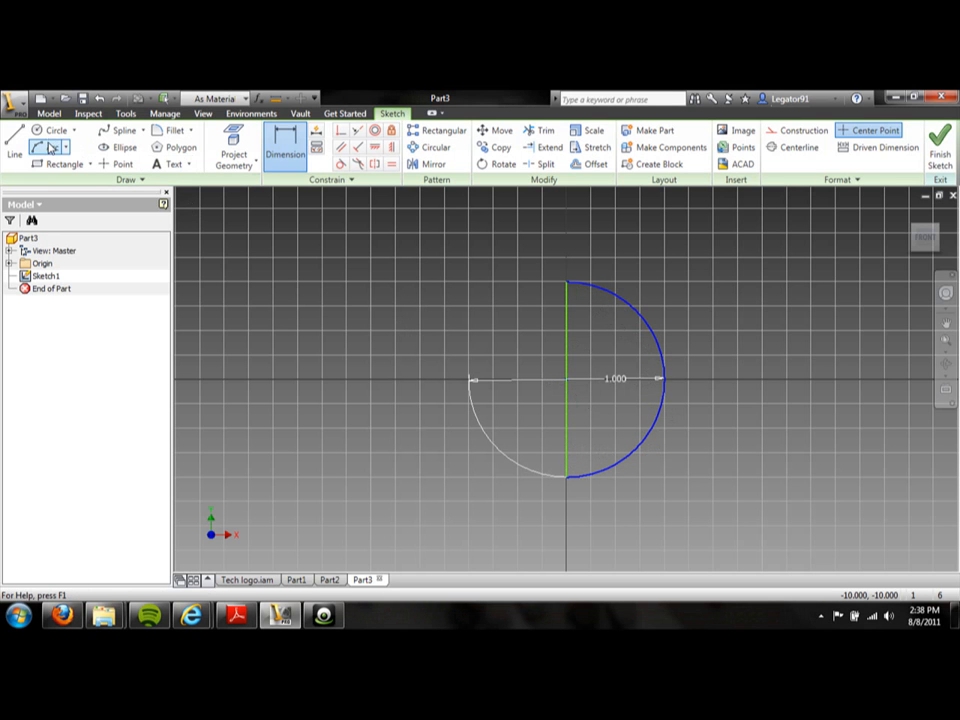
pyautogui.click(940, 150)
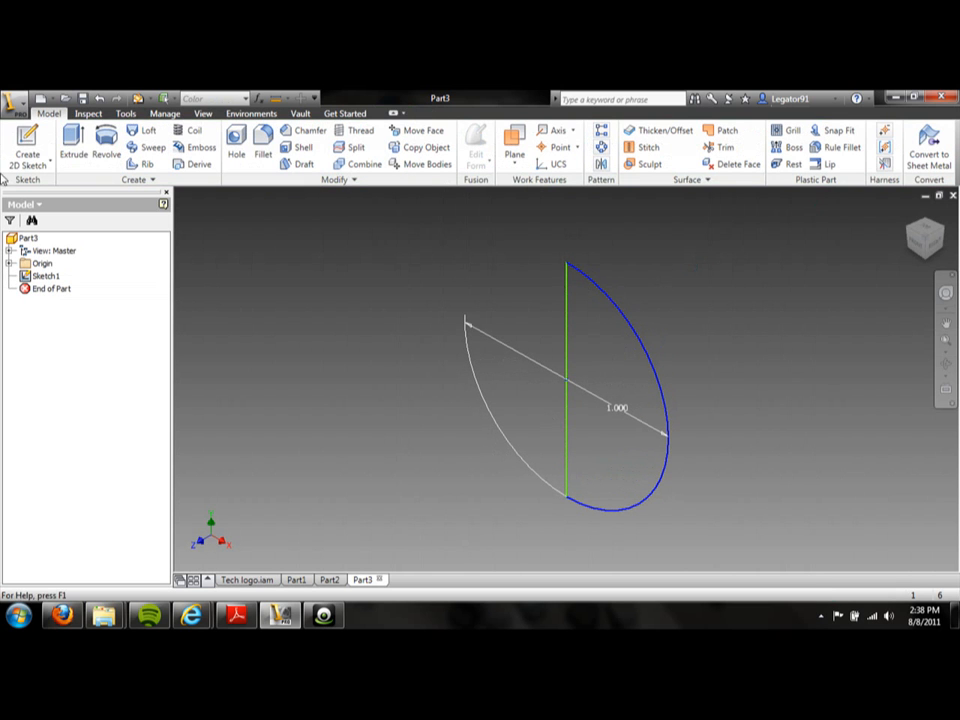
# - Revolve the semicircle about its vertical line, trying a 90 deg angle before using the Full extent to form a sphere
pyautogui.click(102, 148)
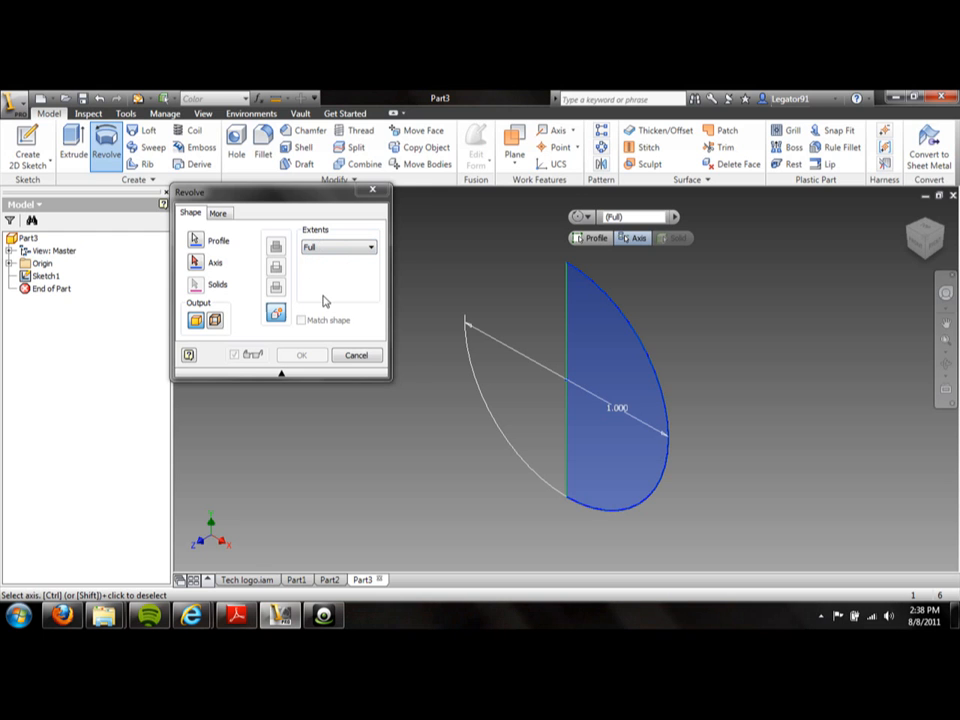
pyautogui.click(339, 250)
pyautogui.click(339, 260)
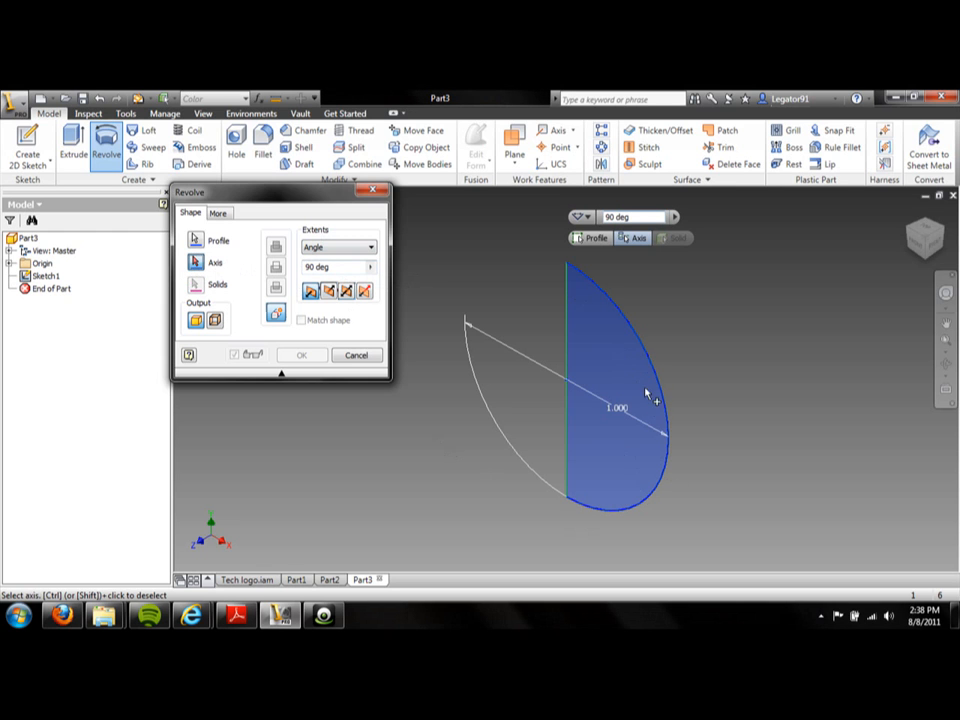
pyautogui.click(565, 422)
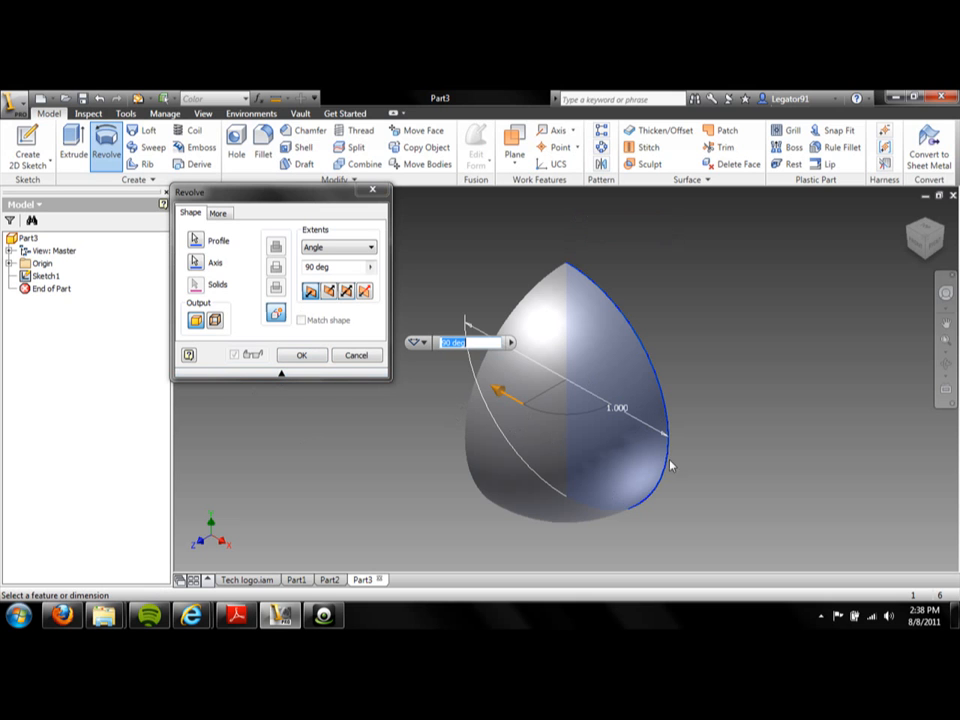
pyautogui.click(355, 250)
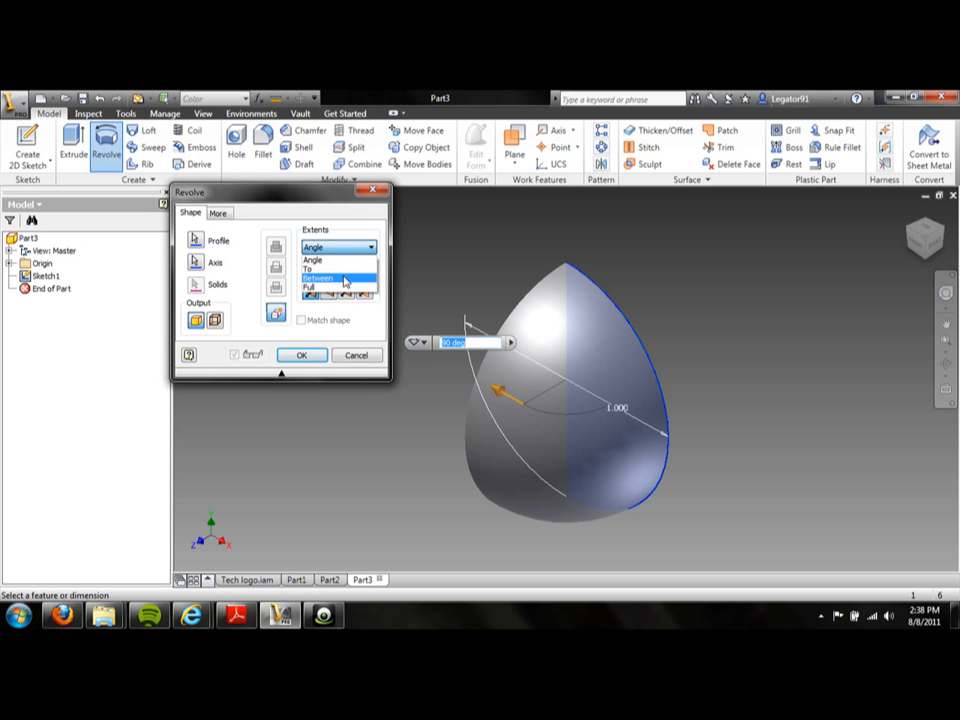
pyautogui.click(338, 288)
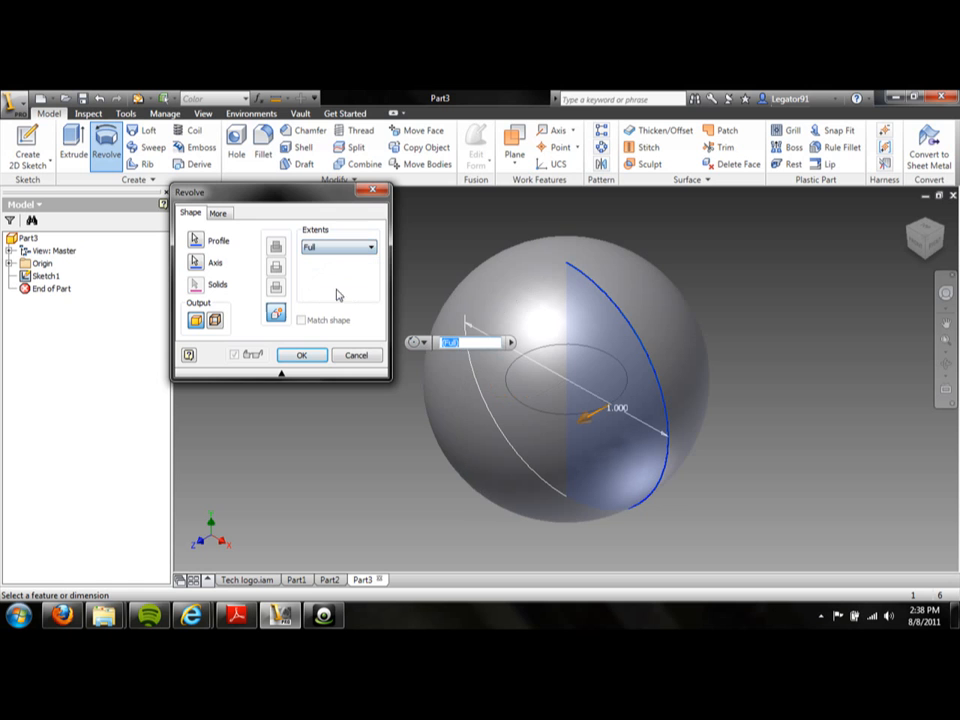
pyautogui.click(312, 355)
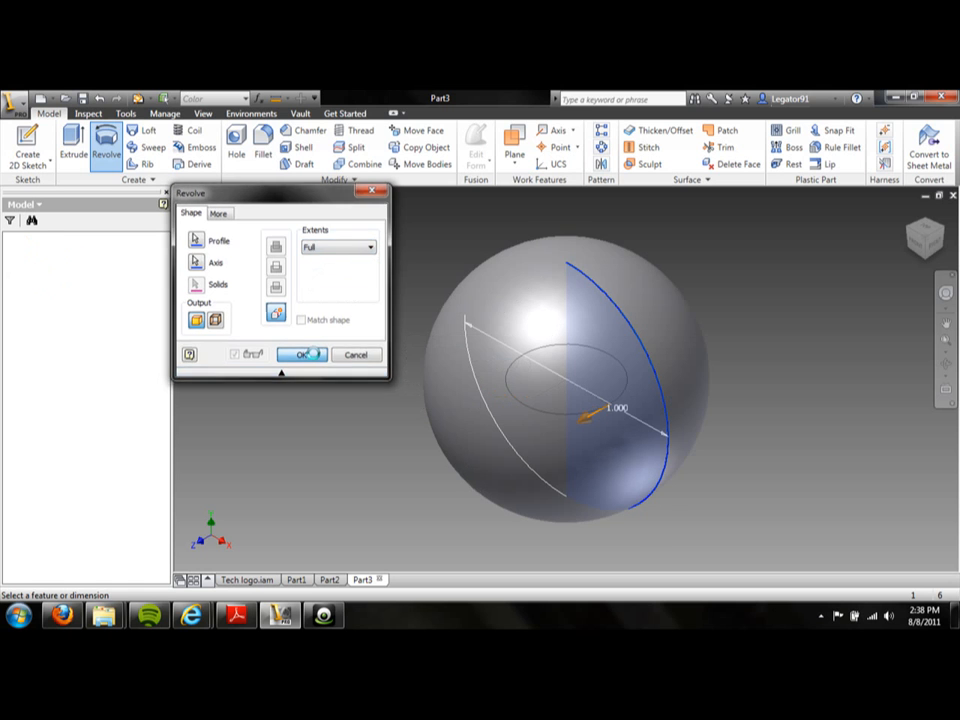
pyautogui.click(938, 244)
pyautogui.scroll(-3, 594, 364)
pyautogui.scroll(3, 553, 382)
pyautogui.scroll(-4, 553, 382)
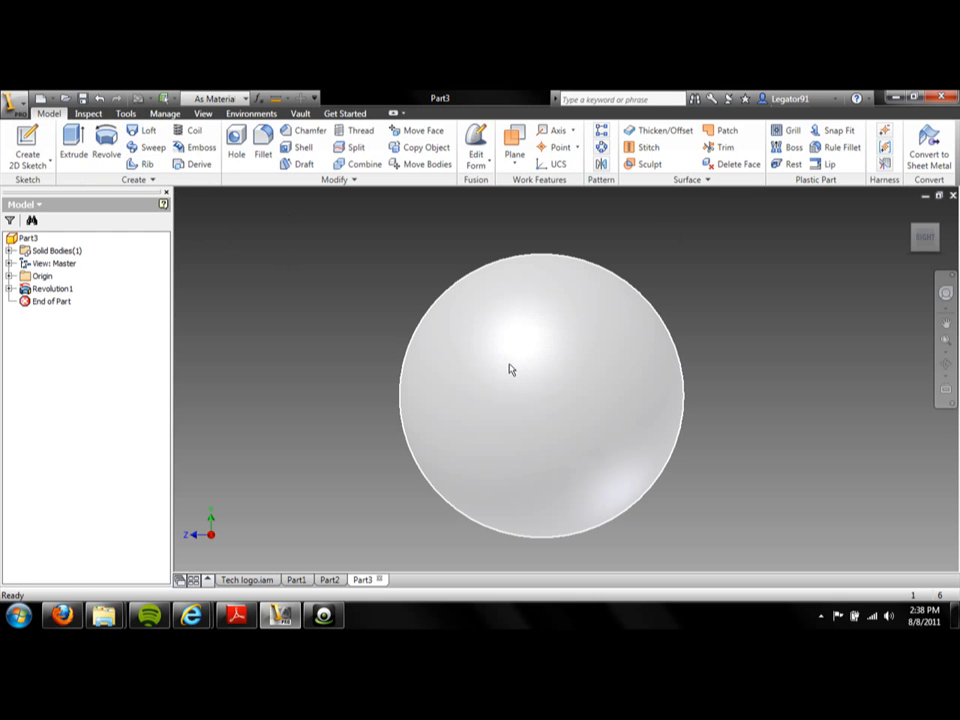
pyautogui.click(509, 369)
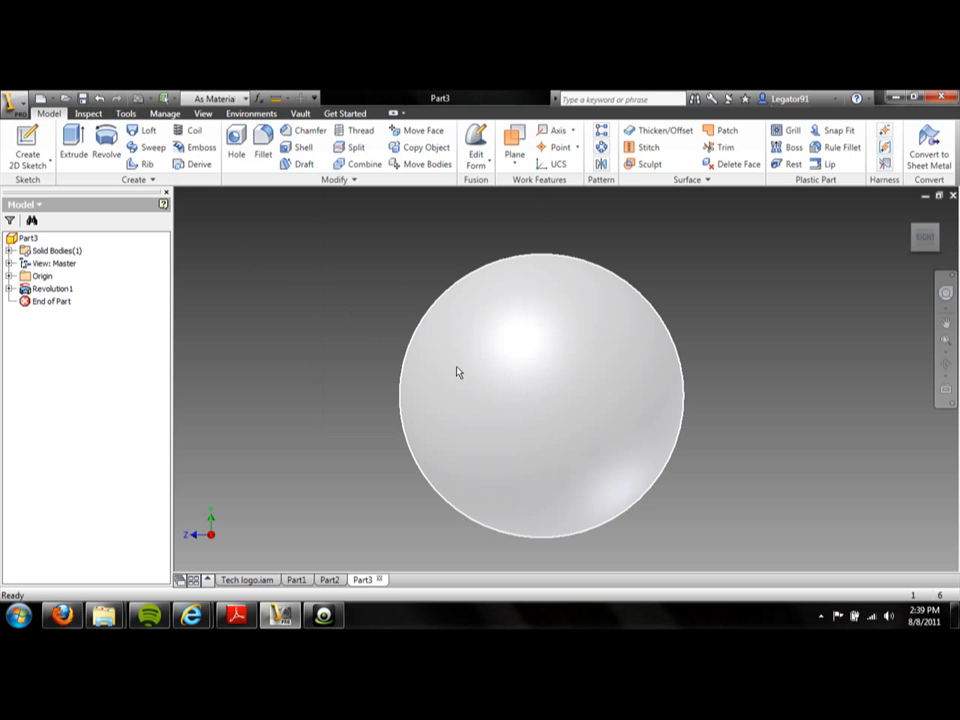
# - Undo the revolve and the finishing of the sketch to return to editing the semicircle profile
pyautogui.click(101, 99)
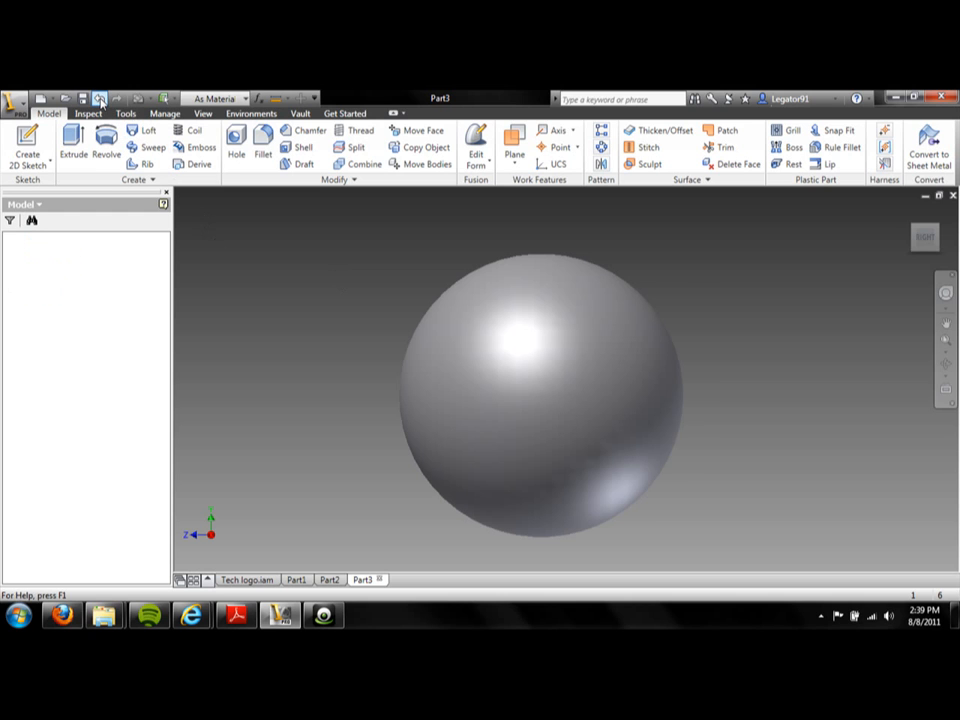
pyautogui.click(912, 238)
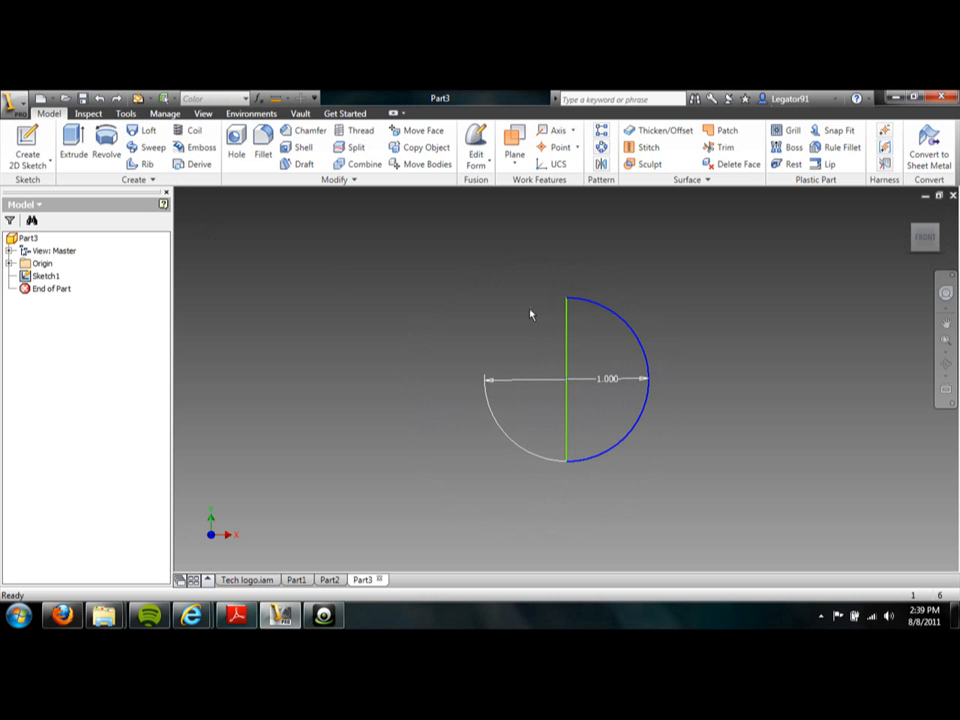
pyautogui.click(100, 99)
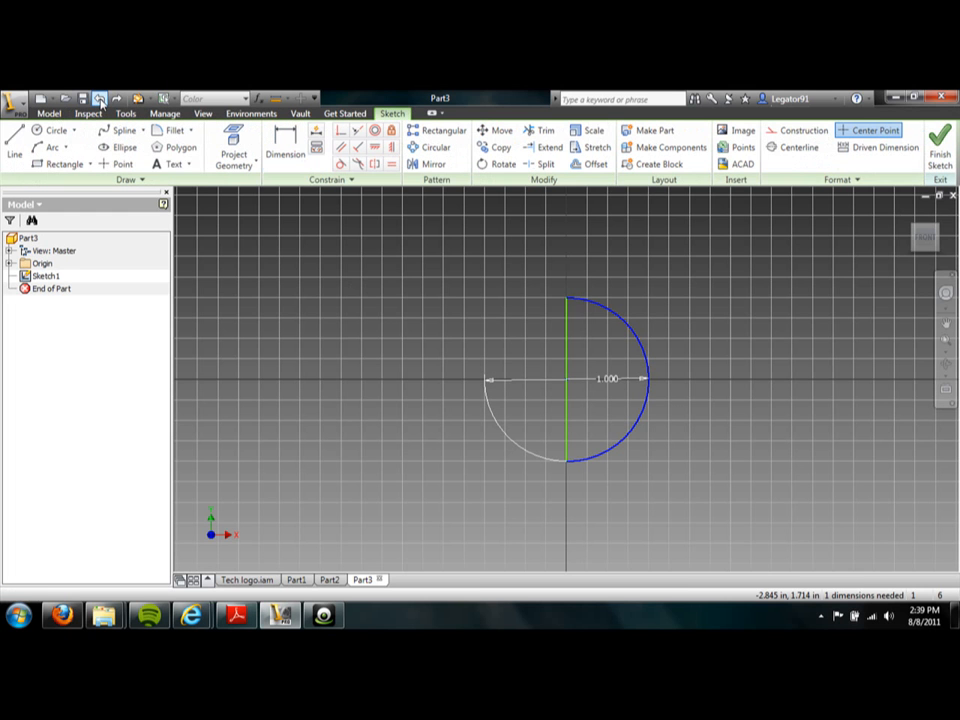
pyautogui.scroll(-3, 622, 373)
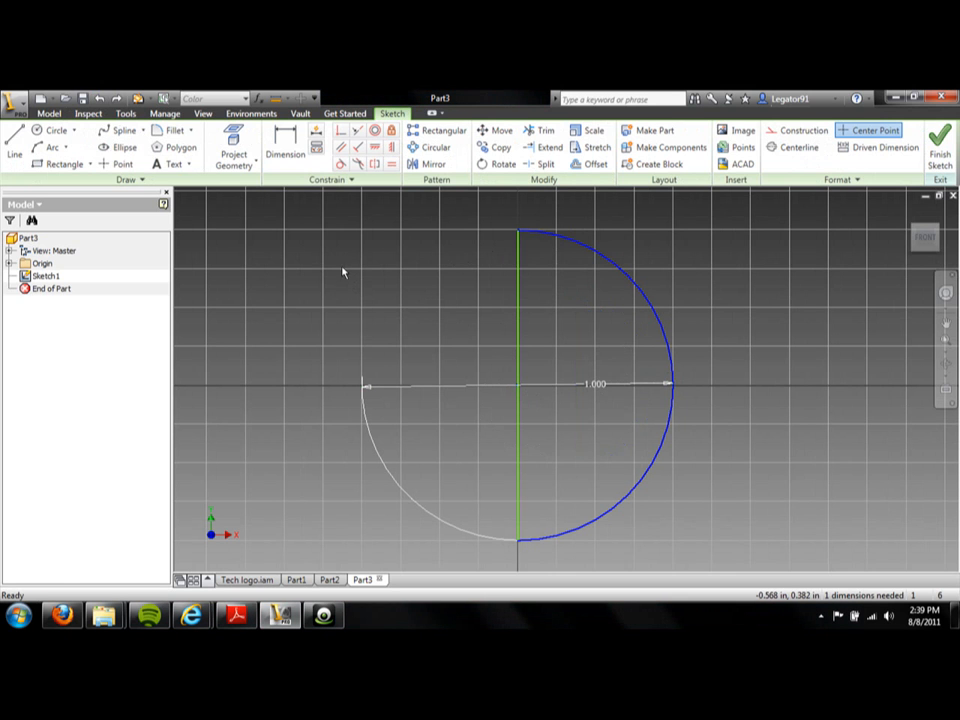
# - Draw a horizontal line from the origin to the arc's right edge and trim away the semicircle's upper arc and upper vertical segment
pyautogui.click(26, 165)
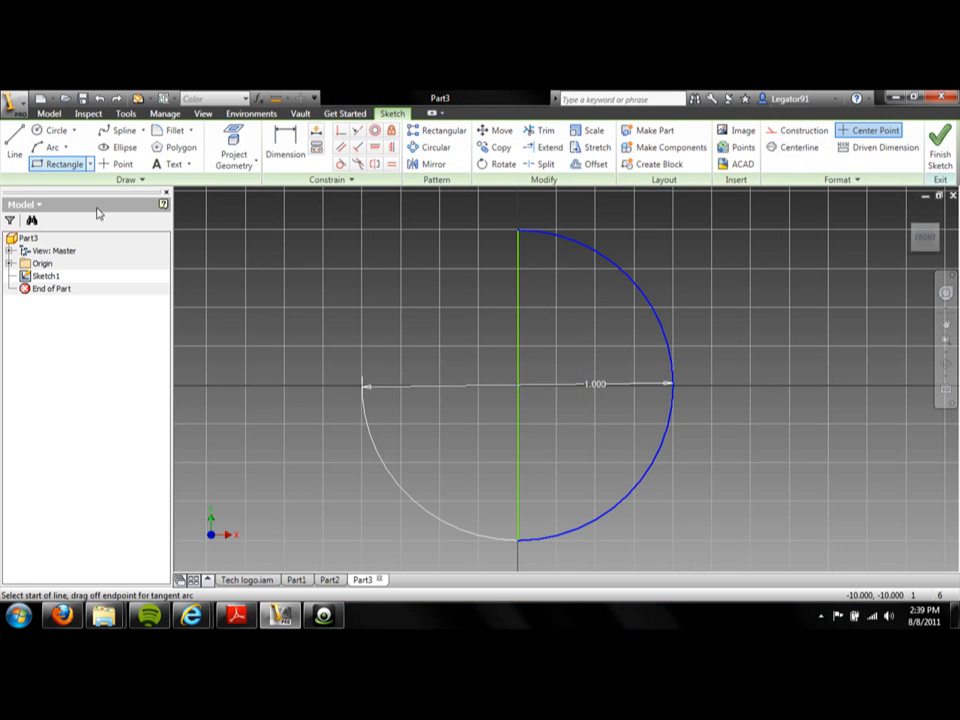
pyautogui.click(517, 384)
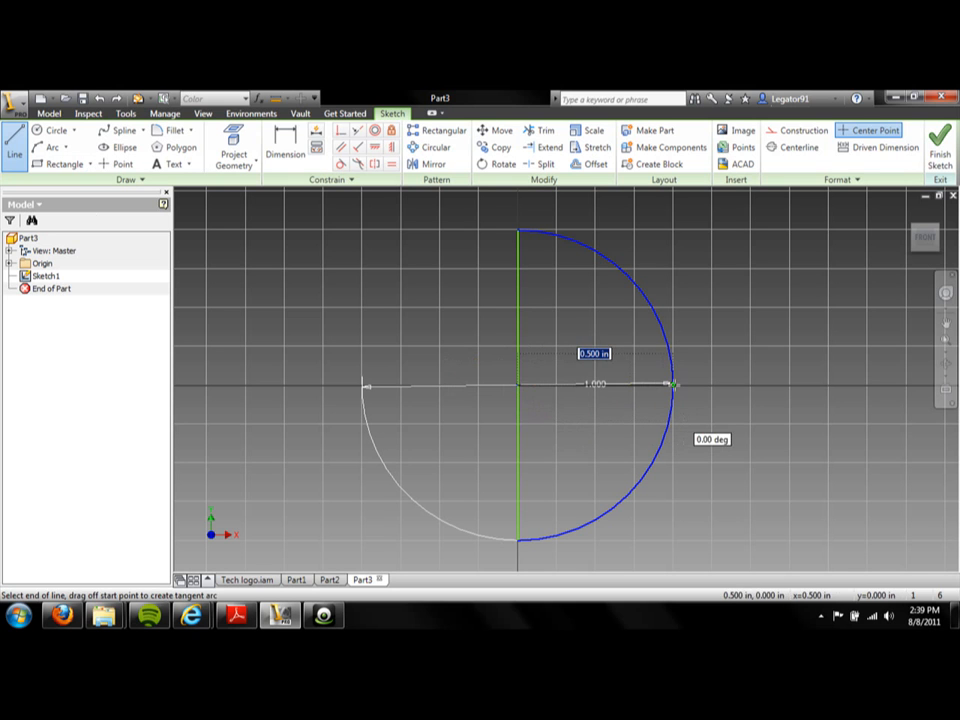
pyautogui.doubleClick(672, 384)
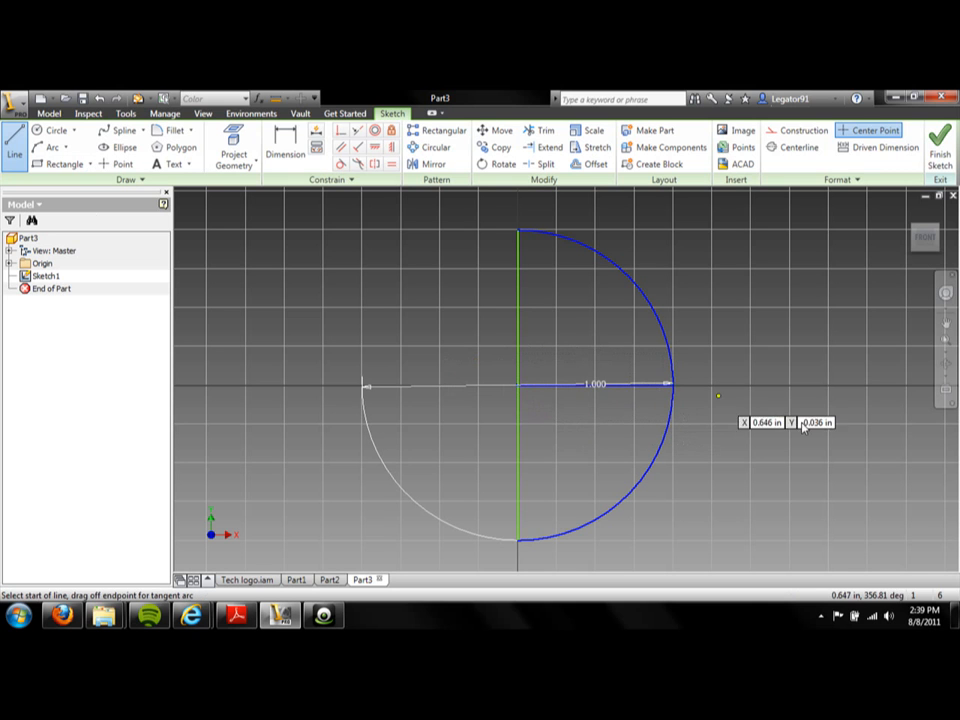
pyautogui.click(541, 130)
pyautogui.click(634, 282)
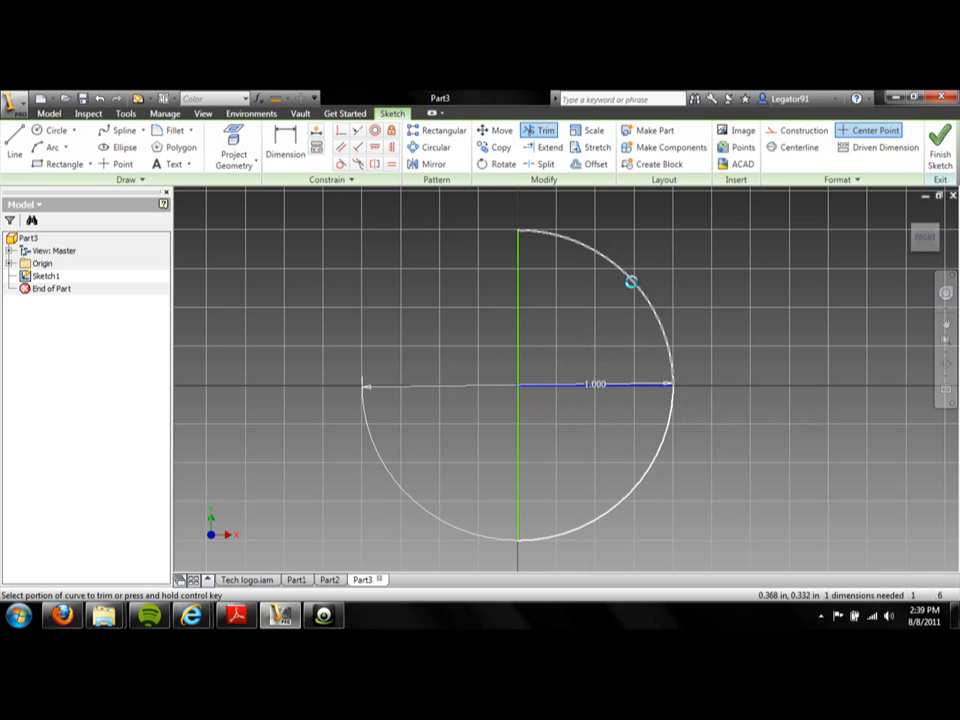
pyautogui.click(520, 312)
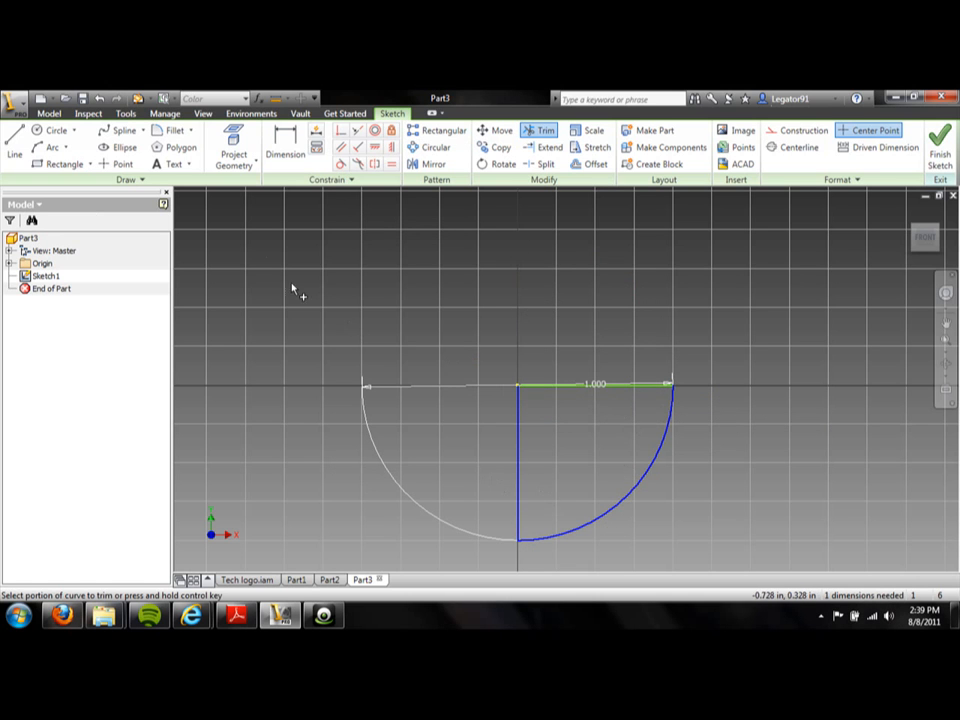
# - Draw a horizontal line about 0.37 in long from the vertical line to the arc and trim away the profile below it
pyautogui.click(15, 145)
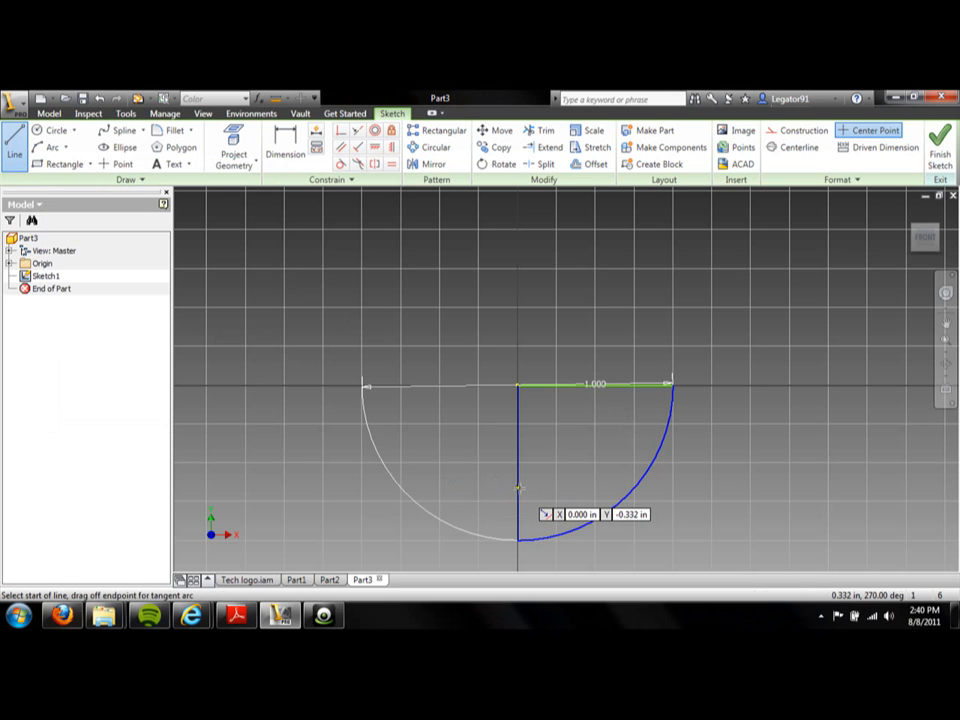
pyautogui.click(518, 488)
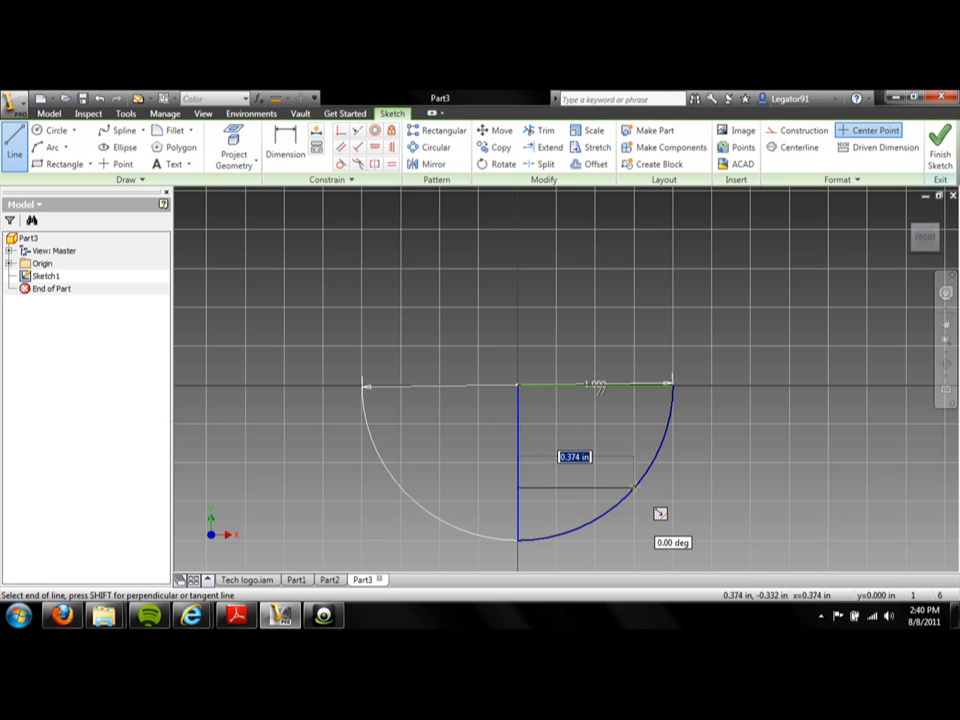
pyautogui.click(633, 487)
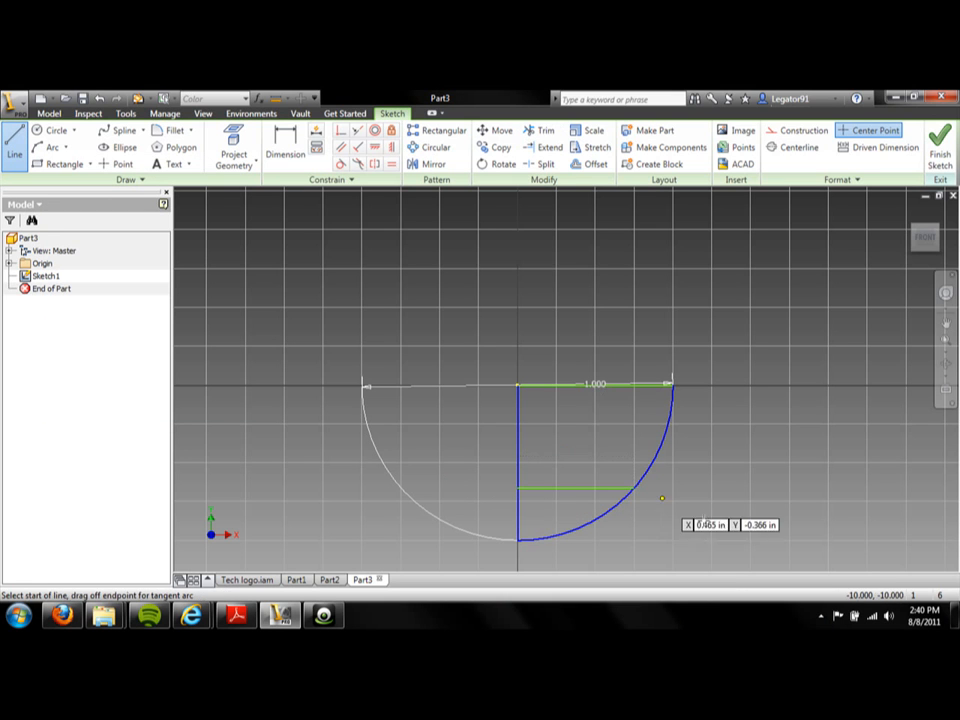
pyautogui.click(540, 130)
pyautogui.click(516, 520)
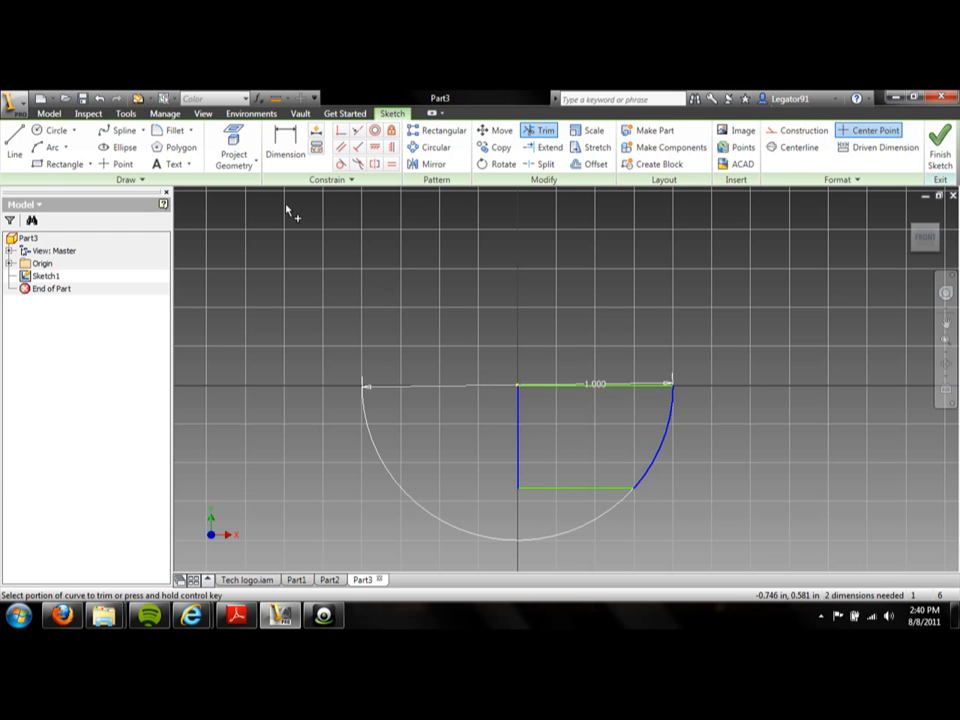
# - Draw a thin-wall inner outline with a line about 0.35 in long above the base and a slanted line to the rim, and trim the top line inside it
pyautogui.click(15, 145)
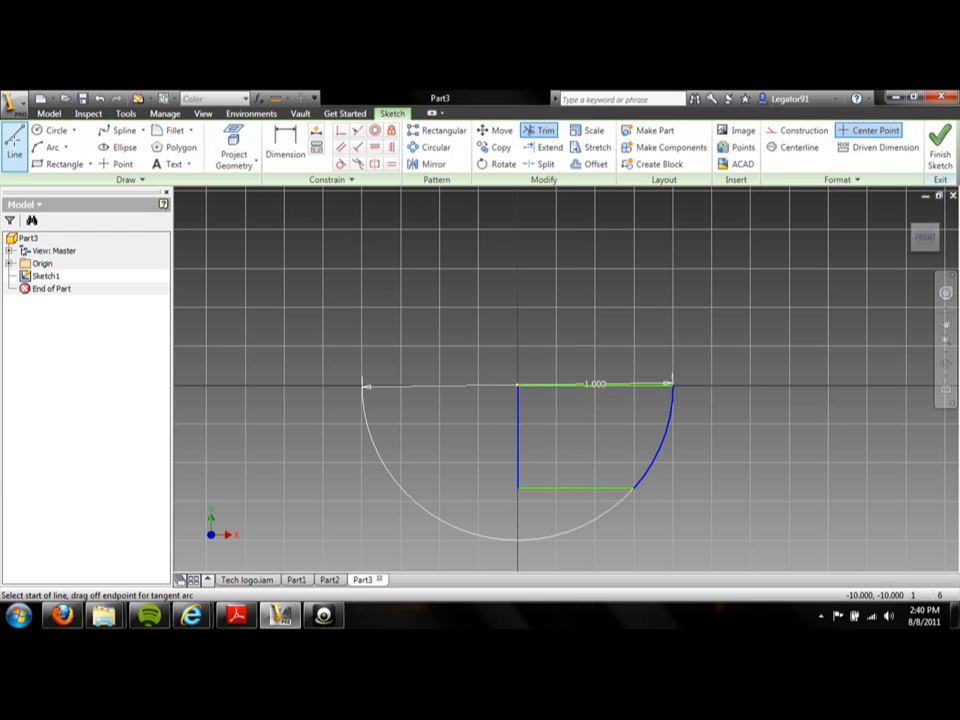
pyautogui.scroll(2, 550, 430)
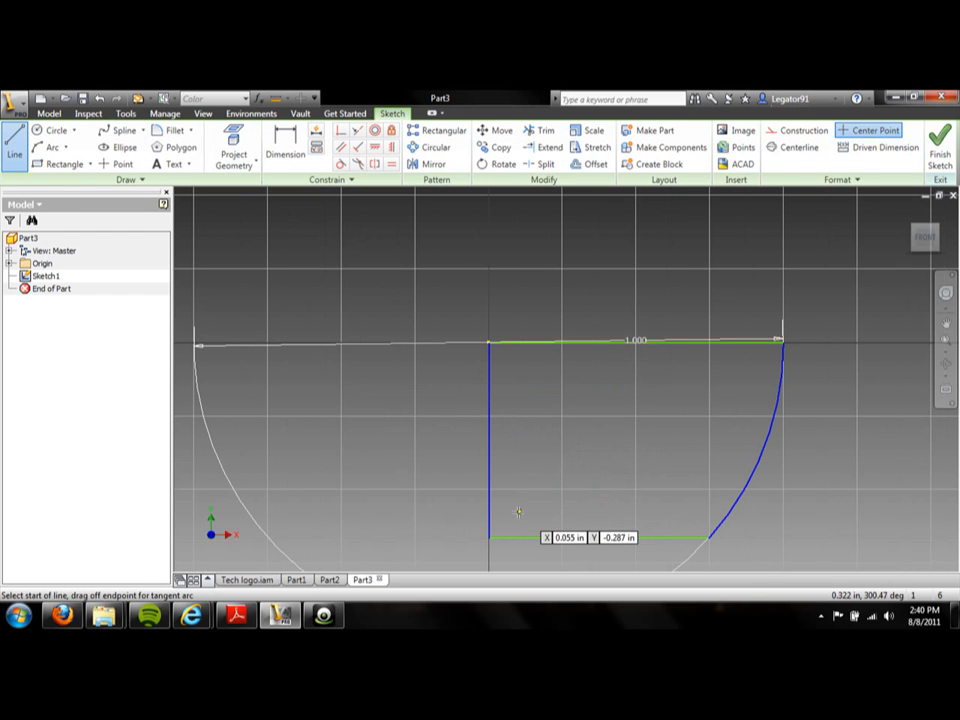
pyautogui.click(489, 528)
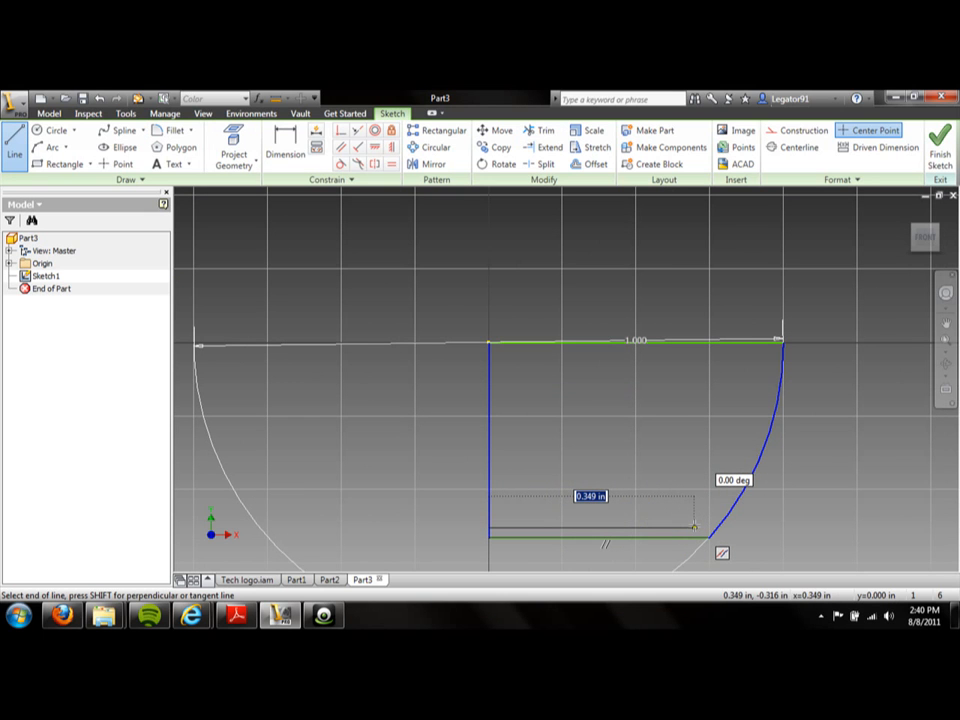
pyautogui.click(694, 527)
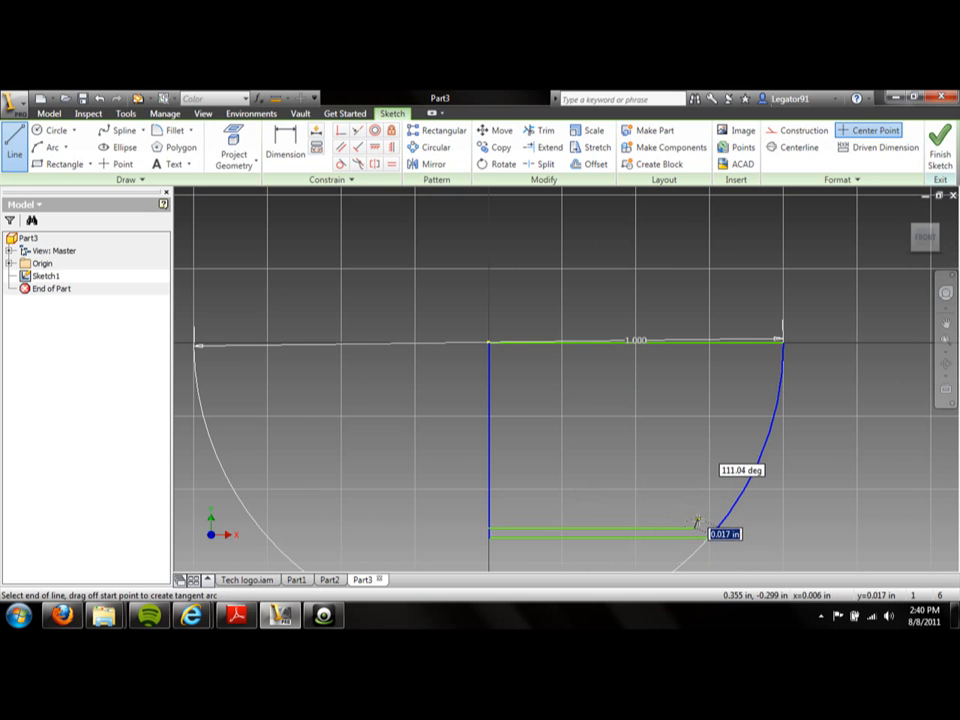
pyautogui.click(778, 343)
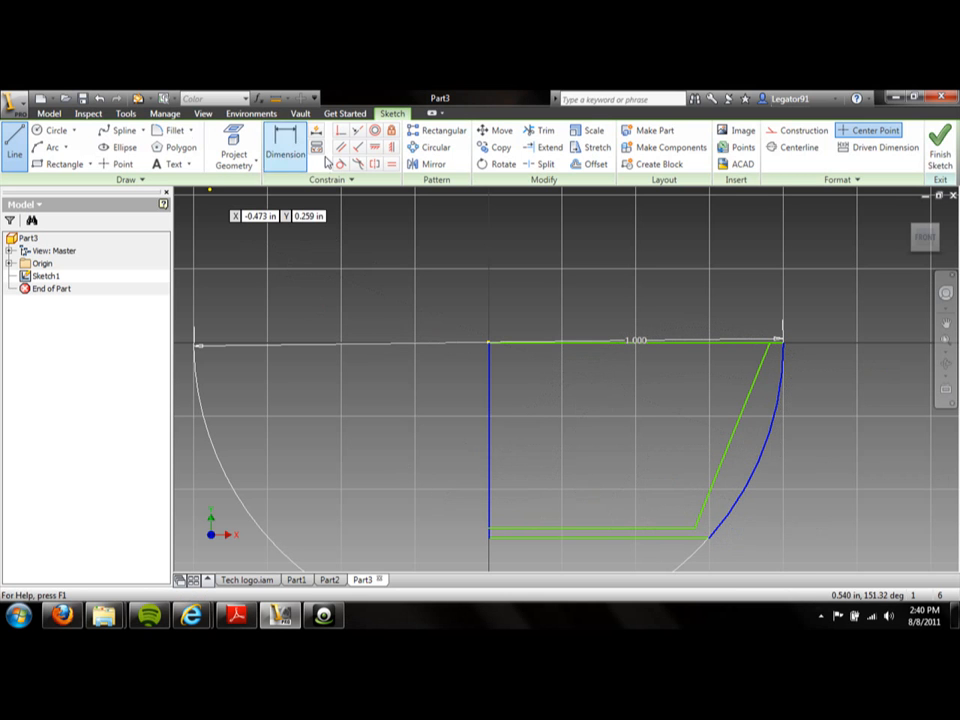
pyautogui.click(543, 131)
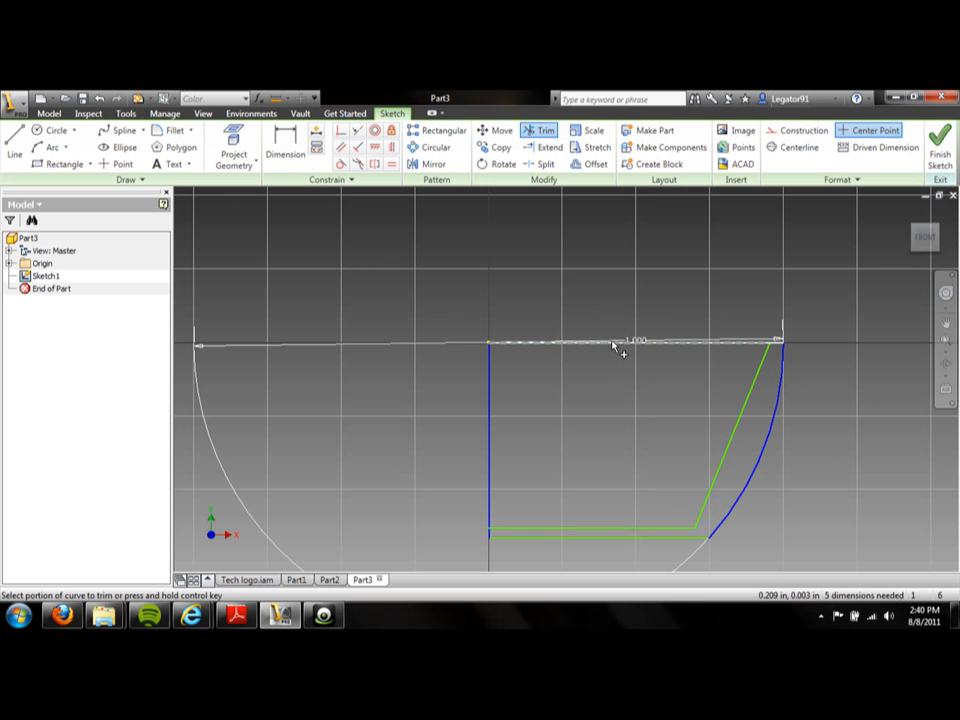
pyautogui.click(621, 345)
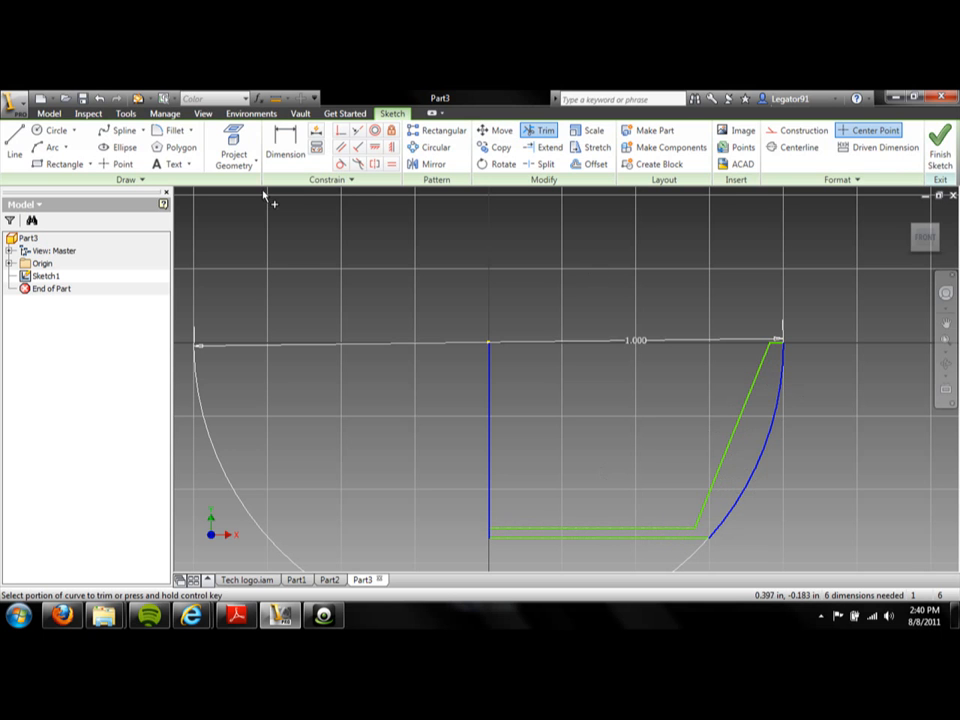
# - Finish the sketch and revolve the thin-wall profile about the vertical line with the Full extent to form a bowl
pyautogui.click(940, 147)
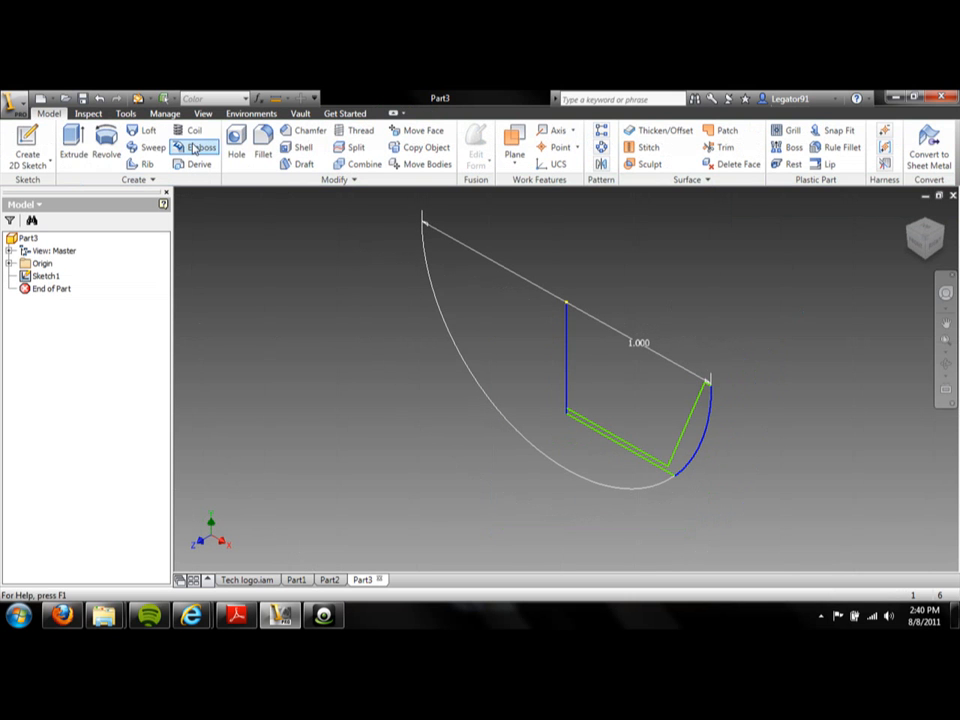
pyautogui.click(104, 145)
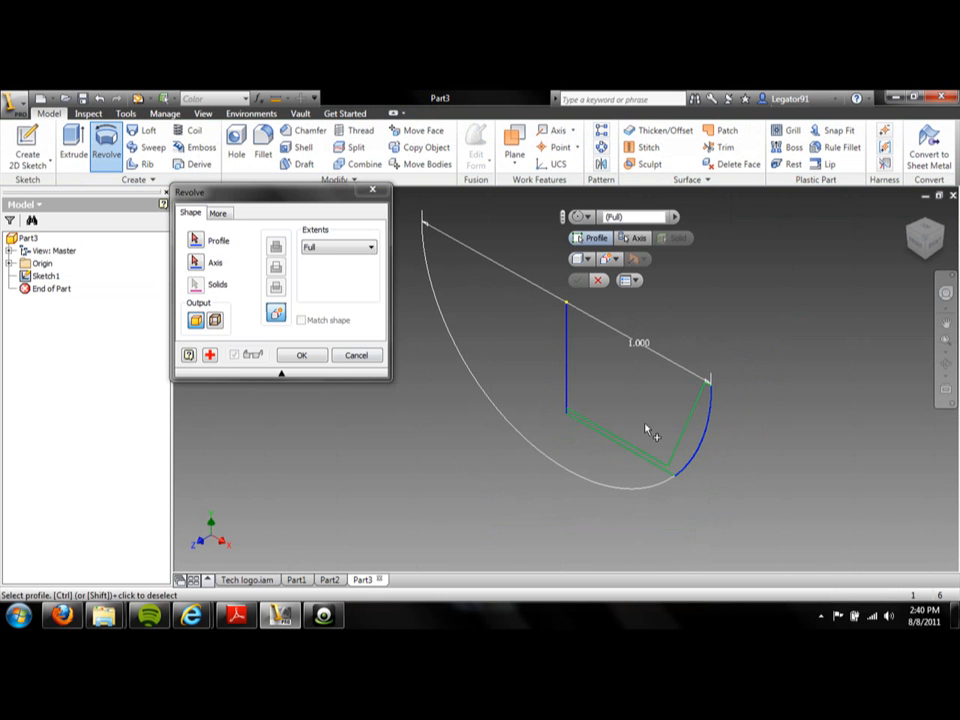
pyautogui.click(697, 449)
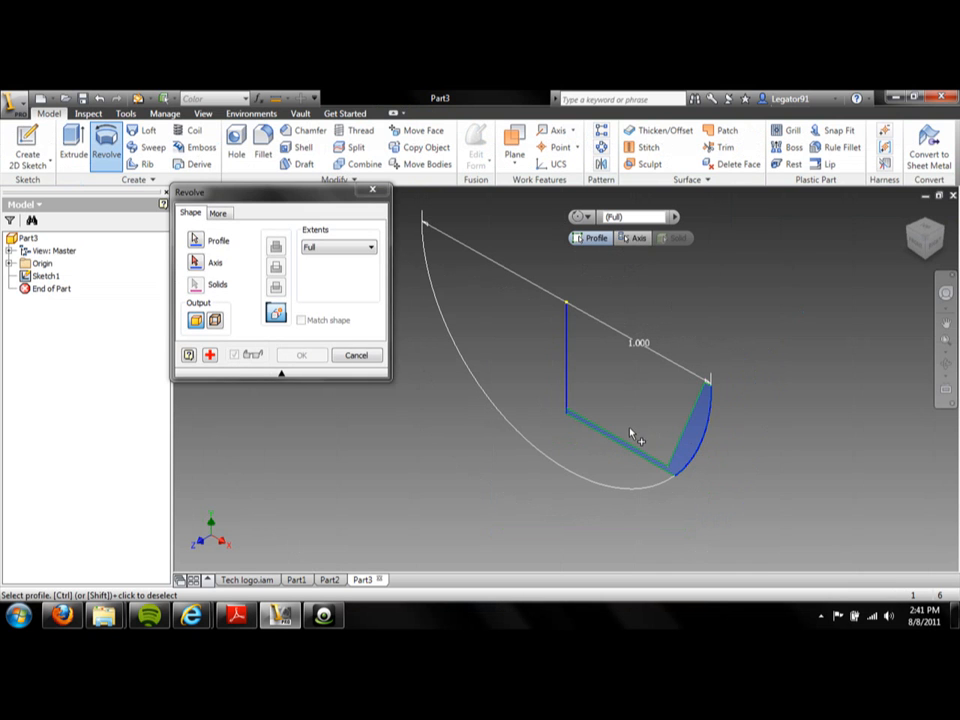
pyautogui.click(212, 265)
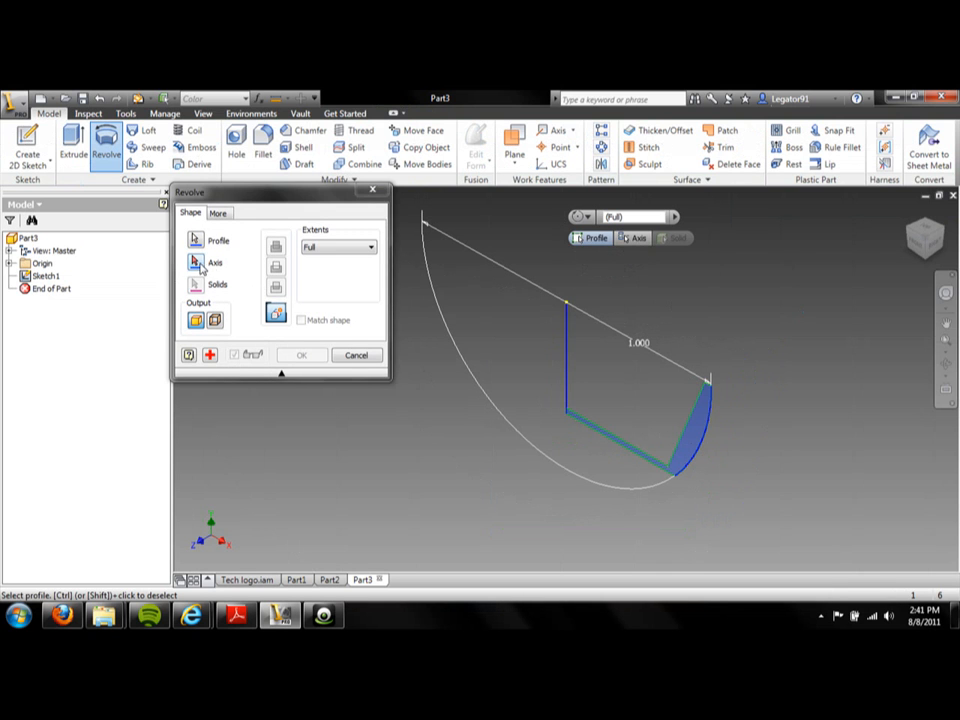
pyautogui.click(568, 345)
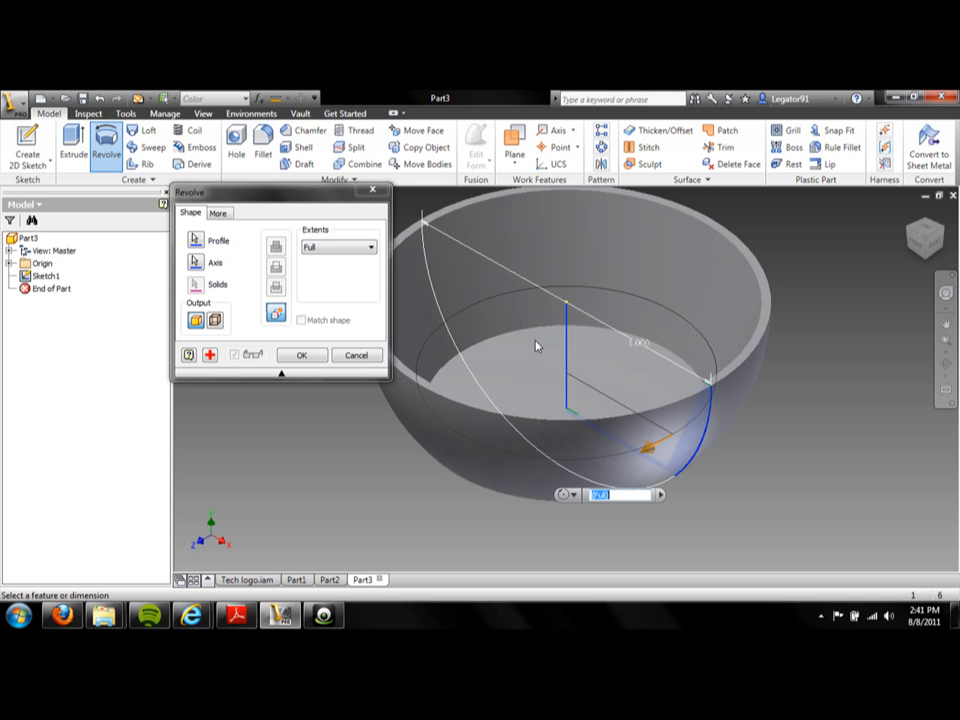
pyautogui.click(309, 357)
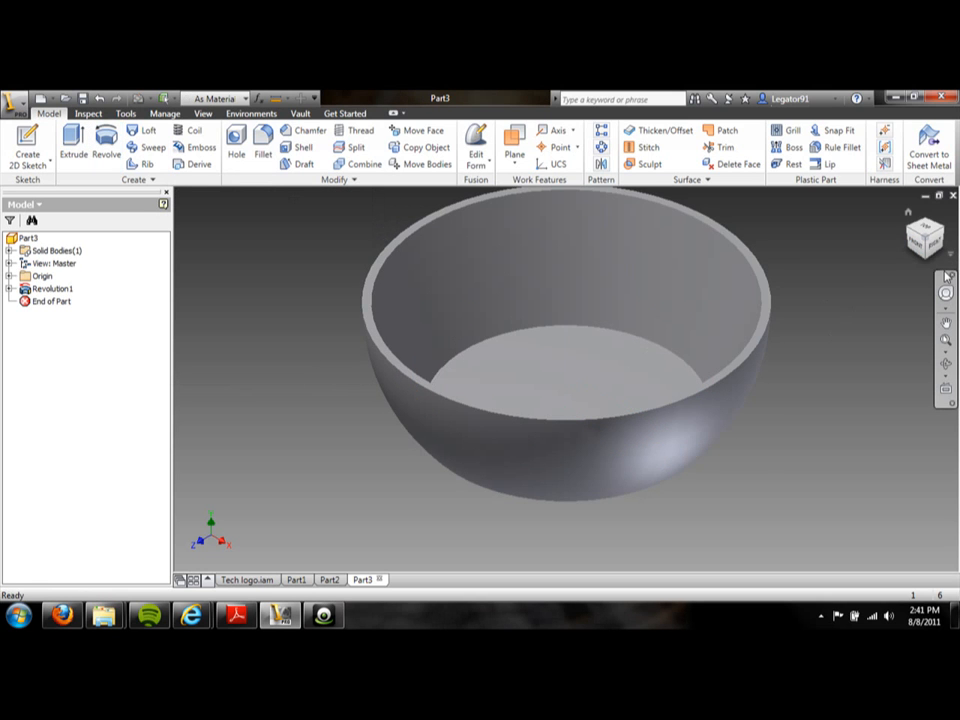
pyautogui.click(925, 262)
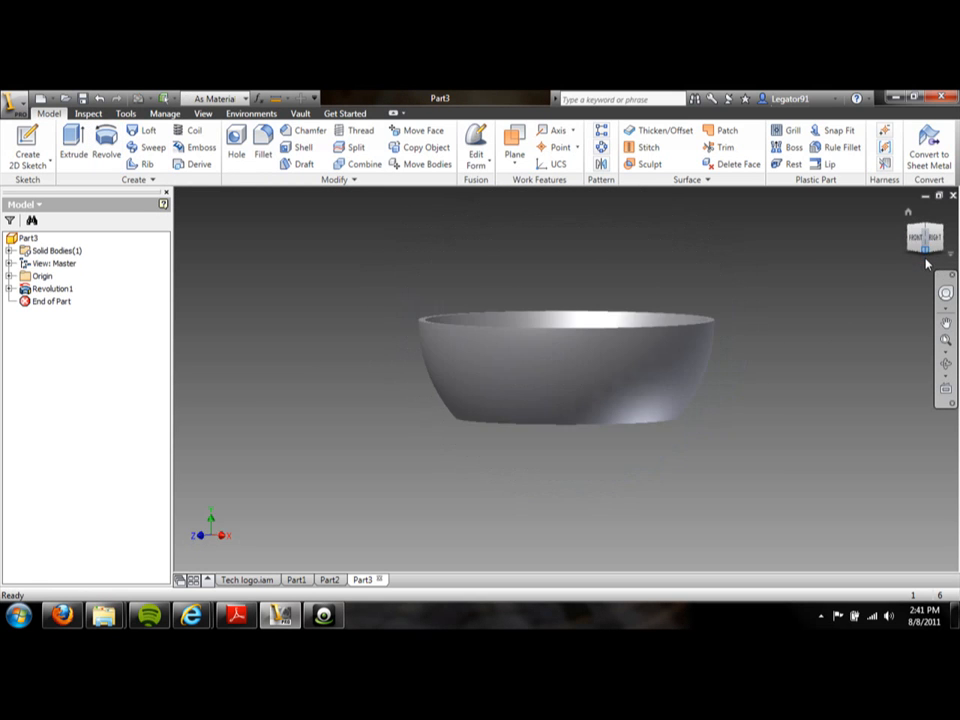
pyautogui.click(930, 228)
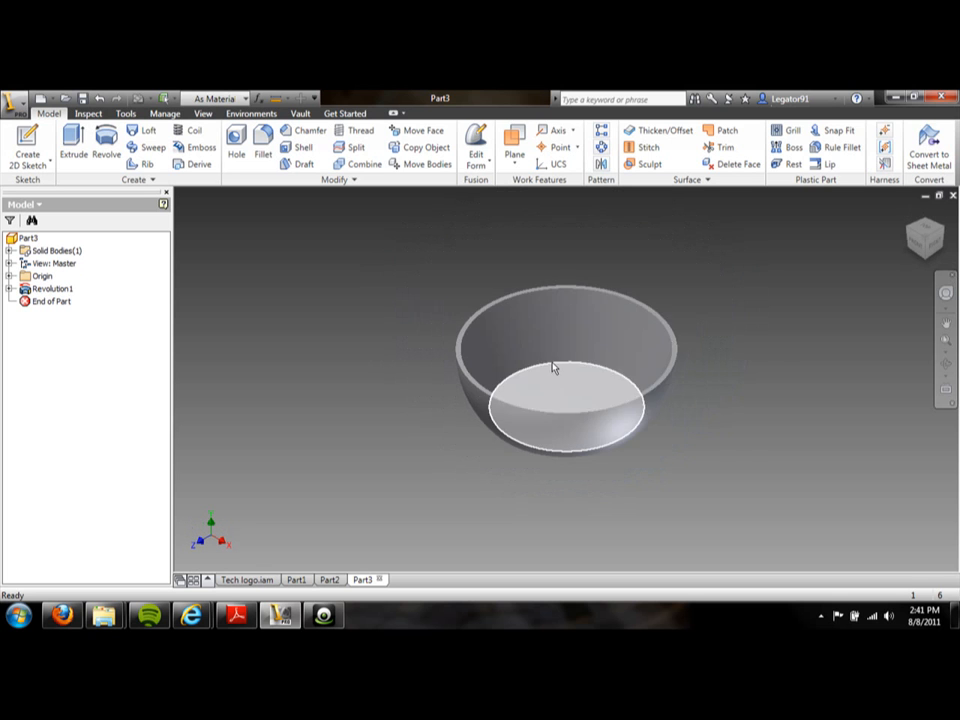
pyautogui.scroll(-3, 553, 369)
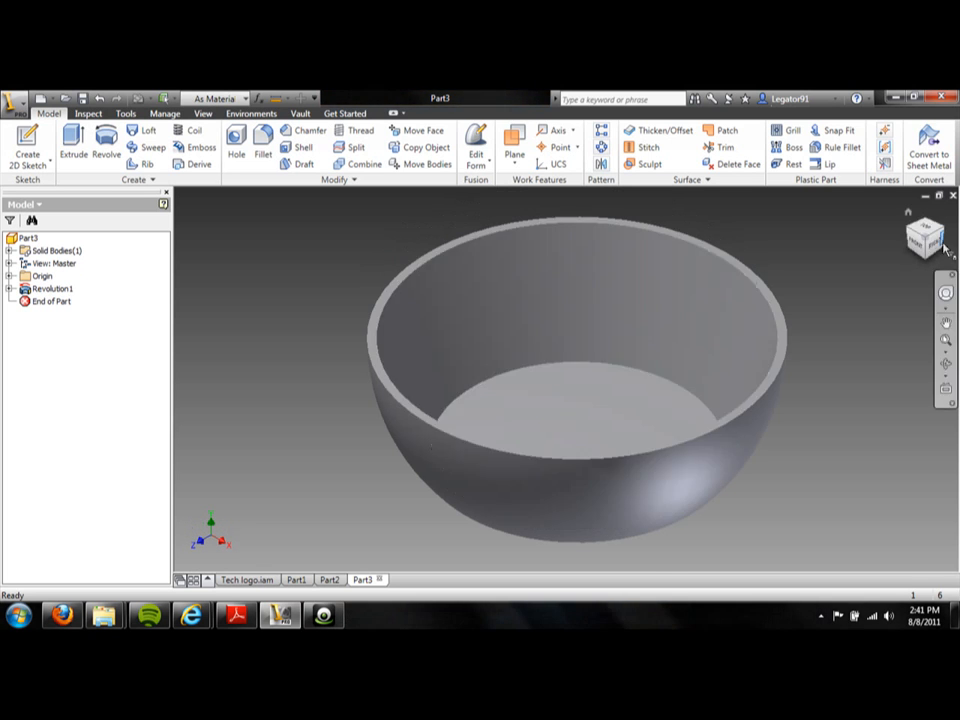
pyautogui.click(923, 251)
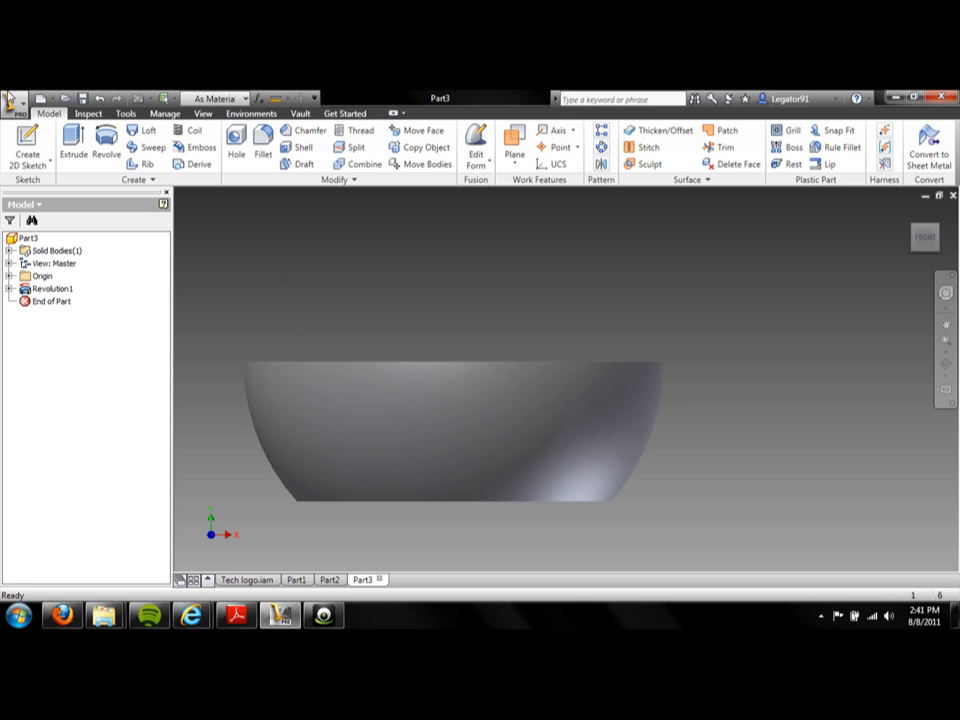
# - In a new part from the Standard (in).ipt template, sketch a circle of 1 in diameter centred on the origin and finish the sketch
pyautogui.click(41, 99)
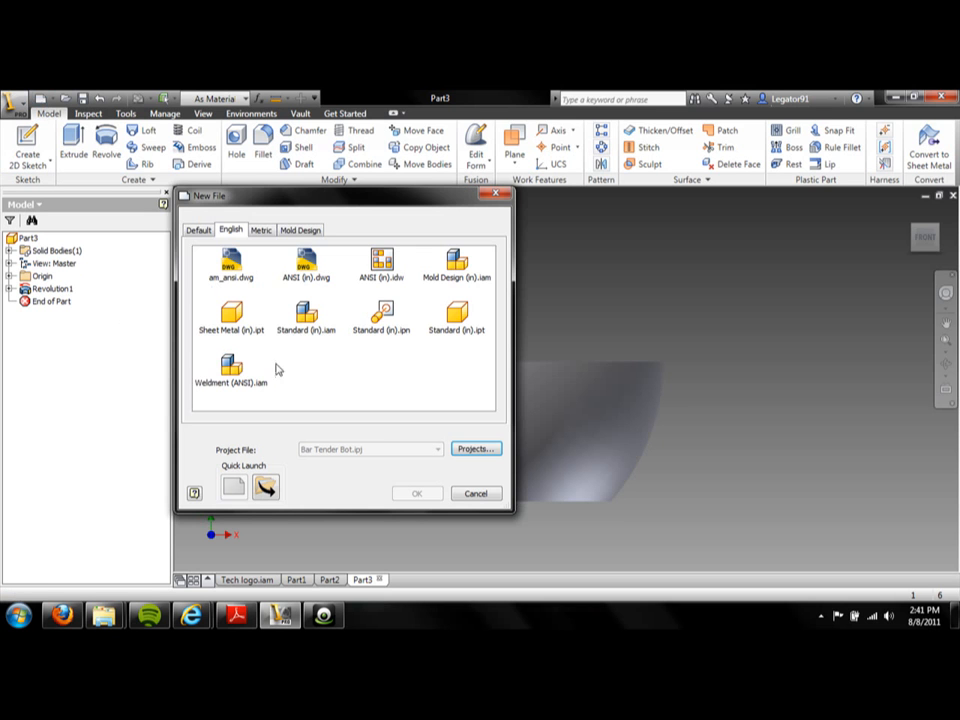
pyautogui.doubleClick(452, 318)
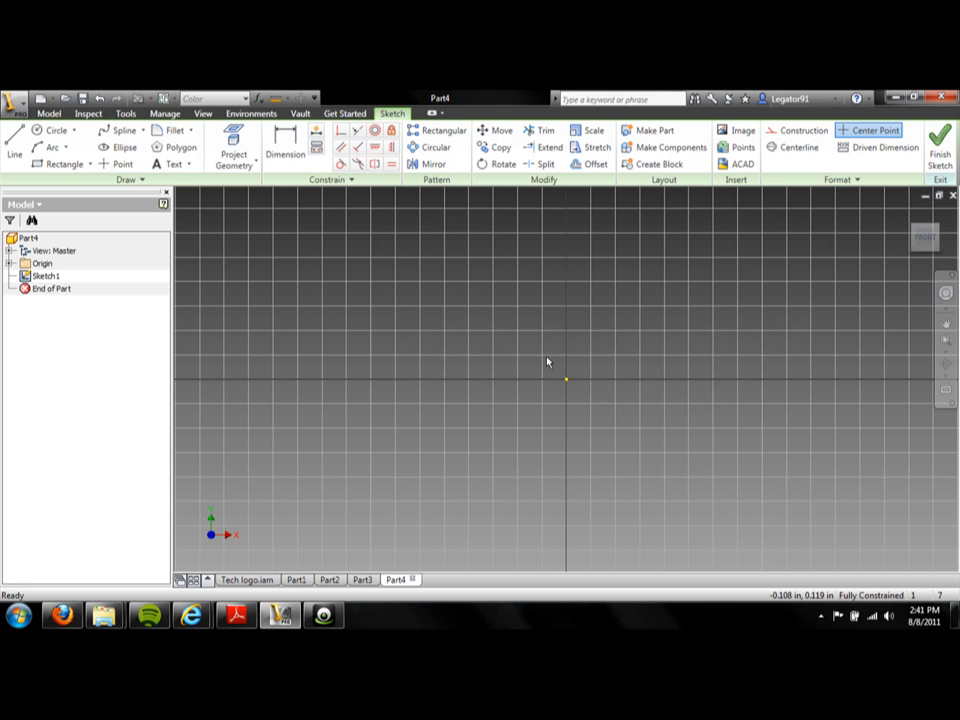
pyautogui.click(56, 130)
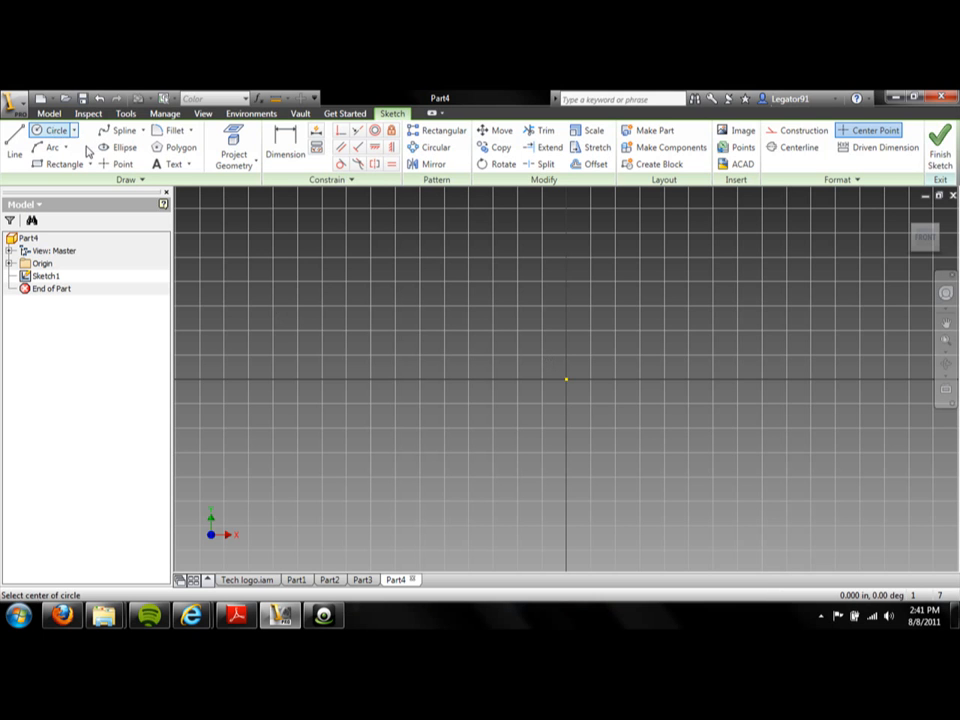
pyautogui.click(566, 379)
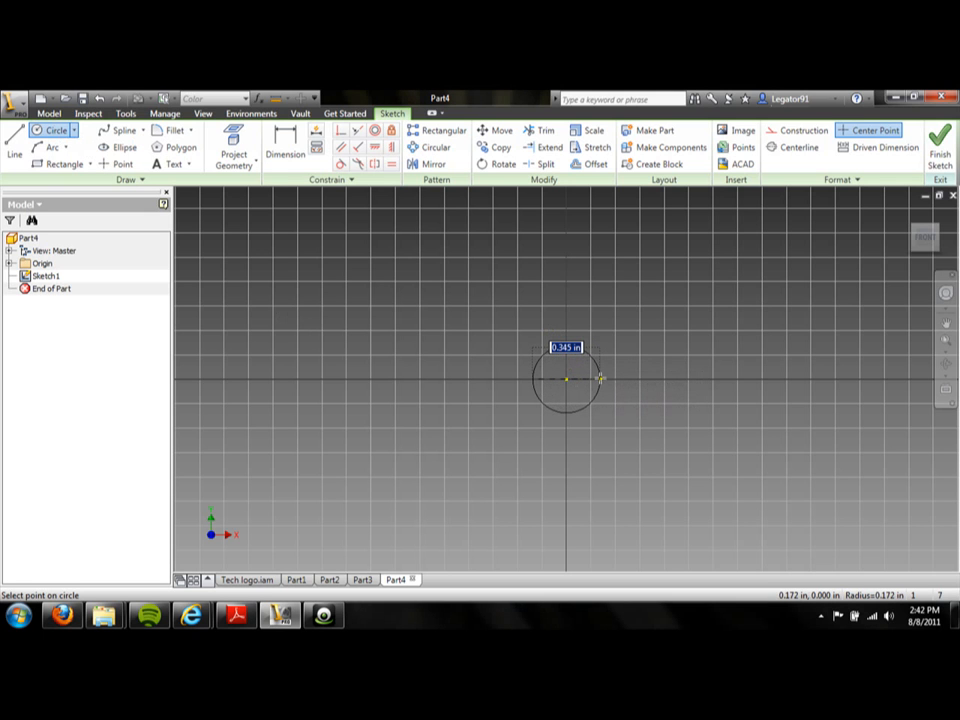
pyautogui.write('1')
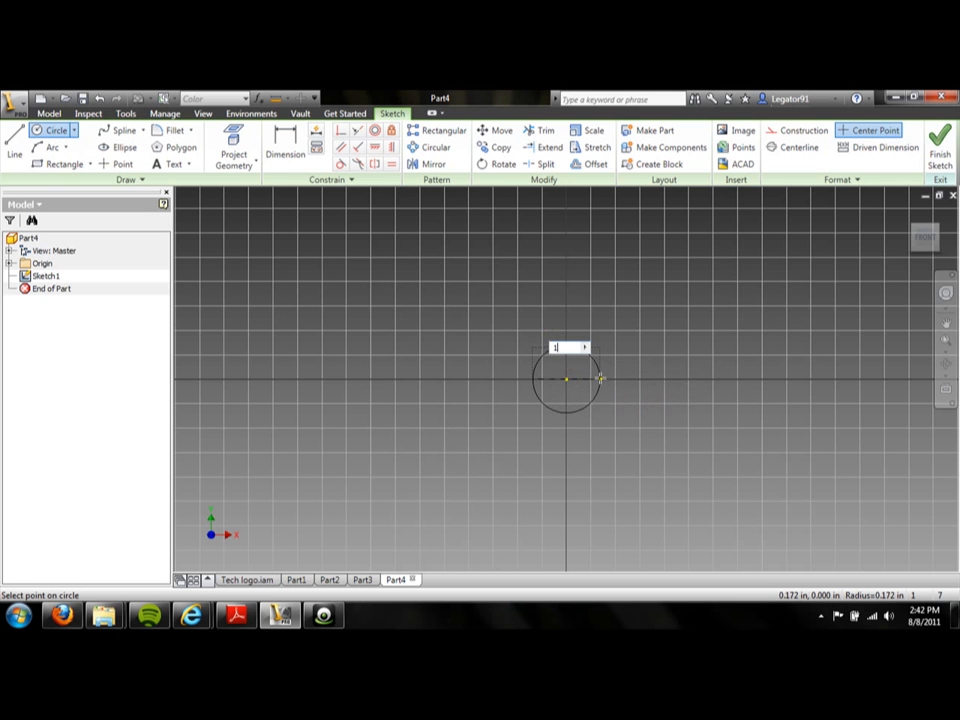
pyautogui.press('Return')
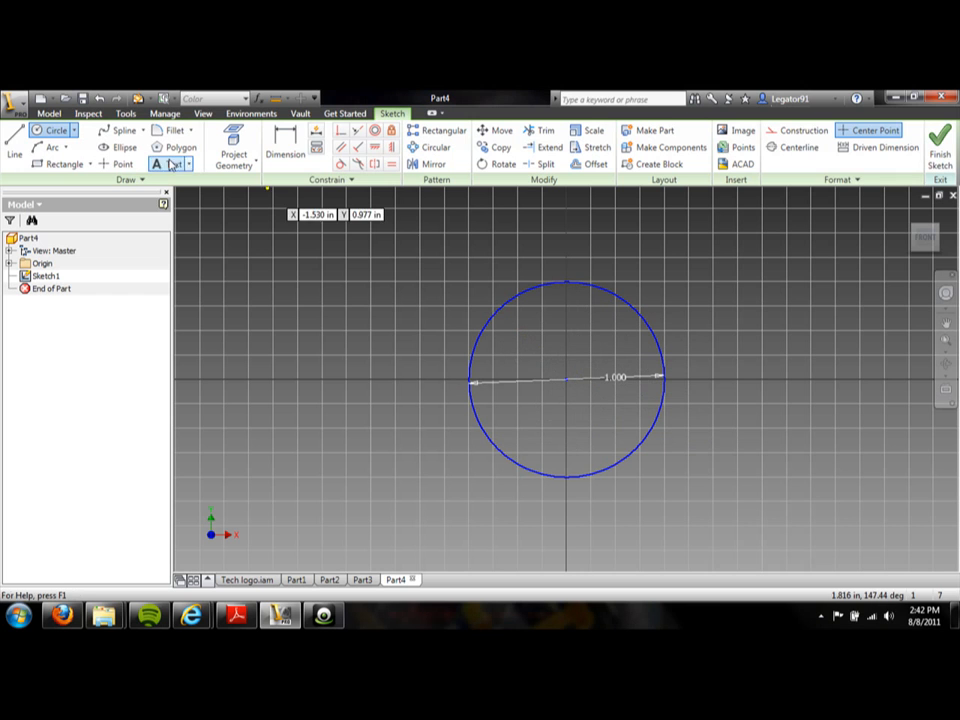
pyautogui.click(940, 150)
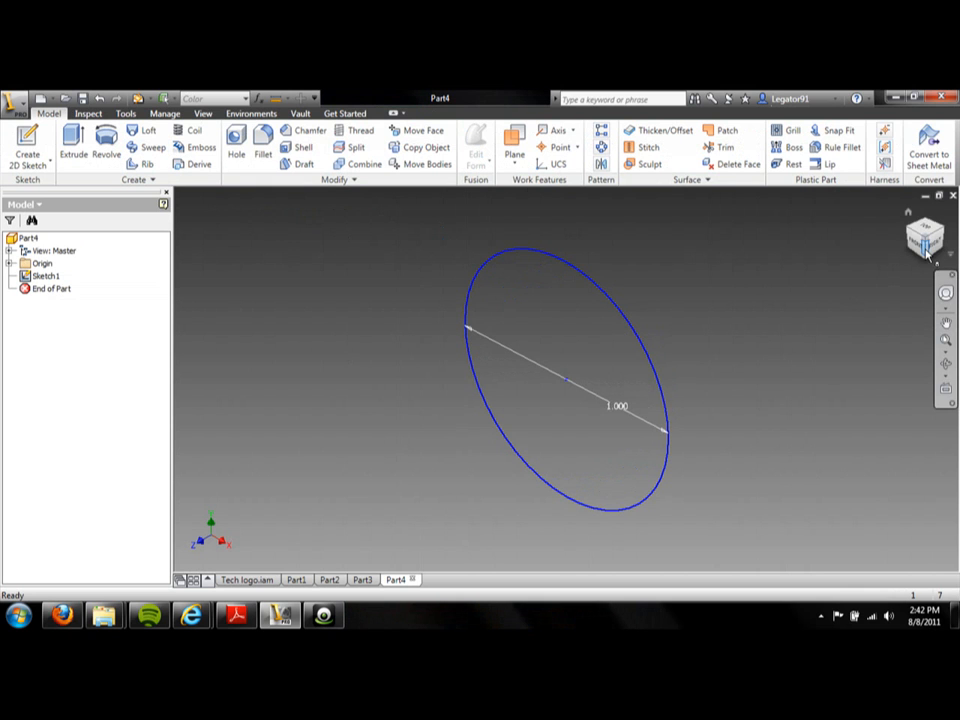
pyautogui.click(924, 250)
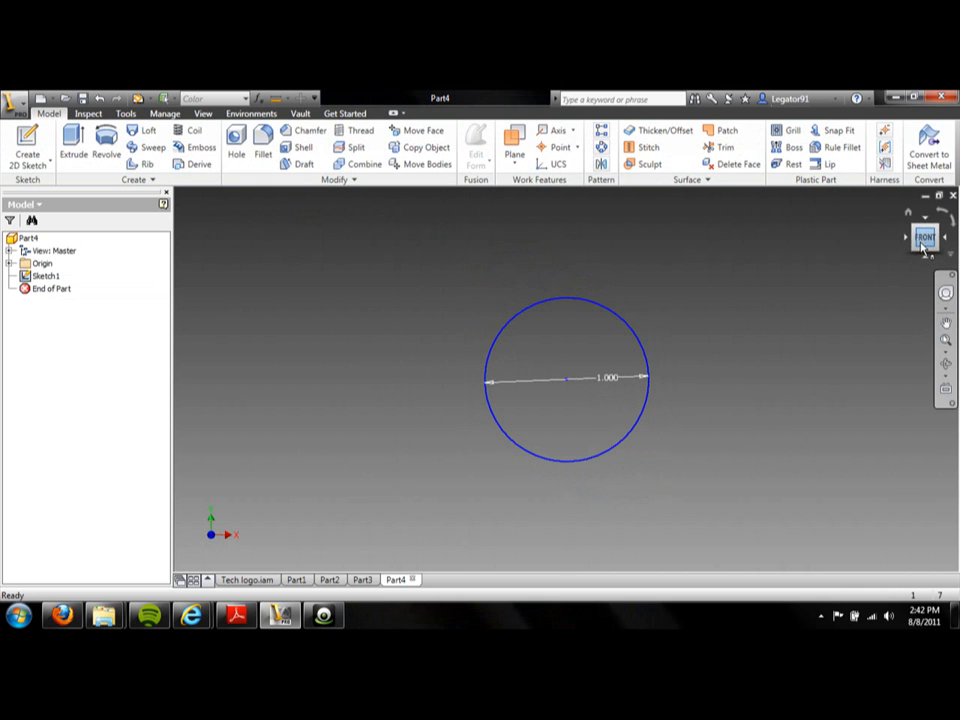
pyautogui.click(916, 255)
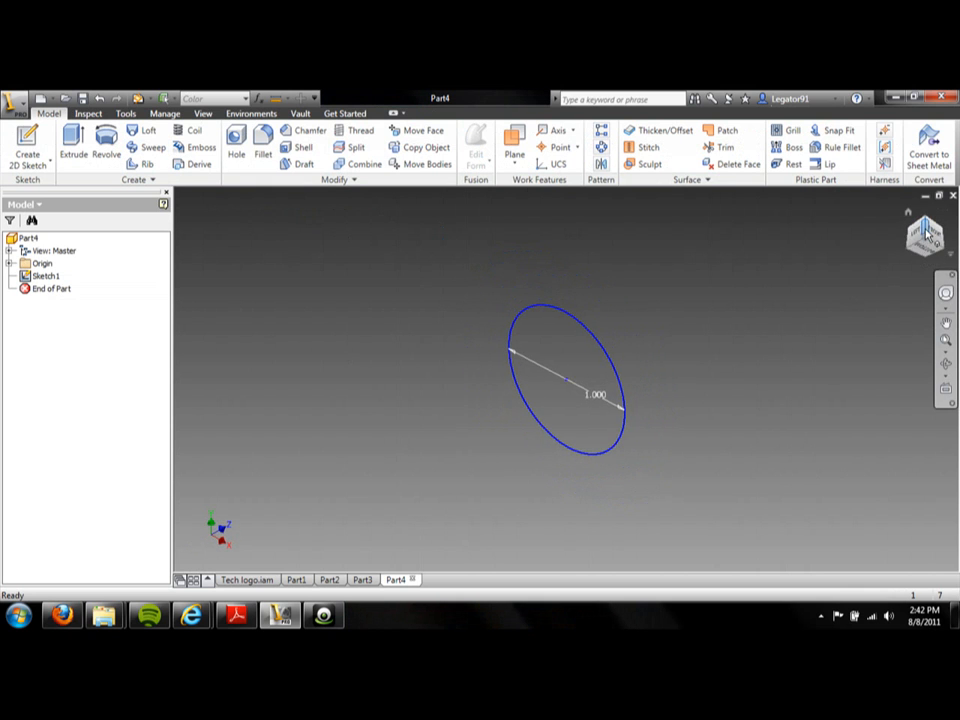
pyautogui.click(919, 238)
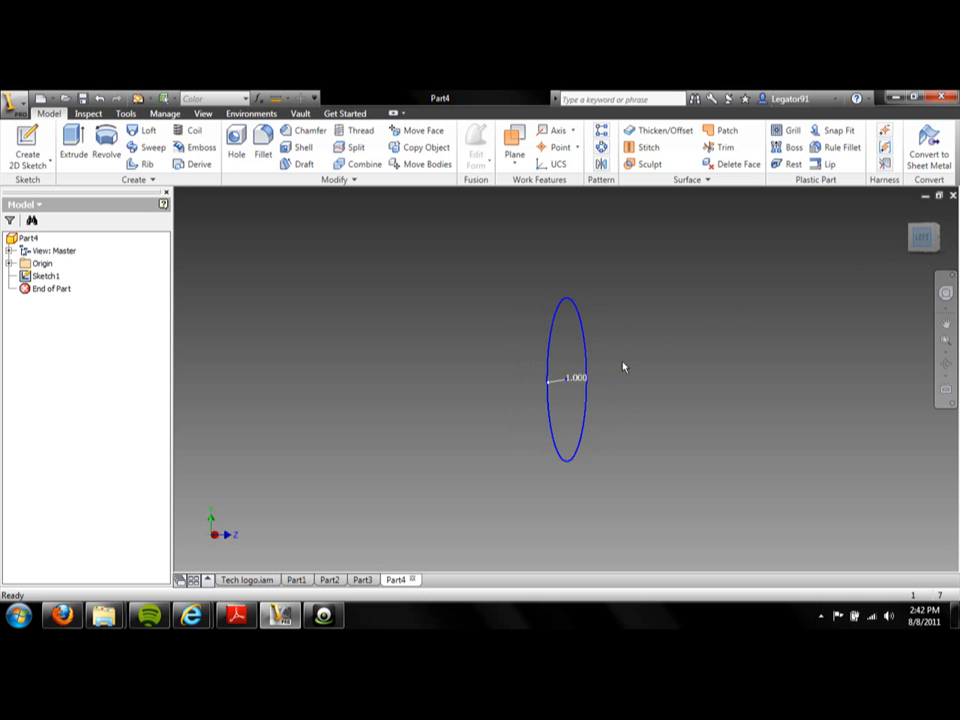
pyautogui.scroll(-3, 567, 385)
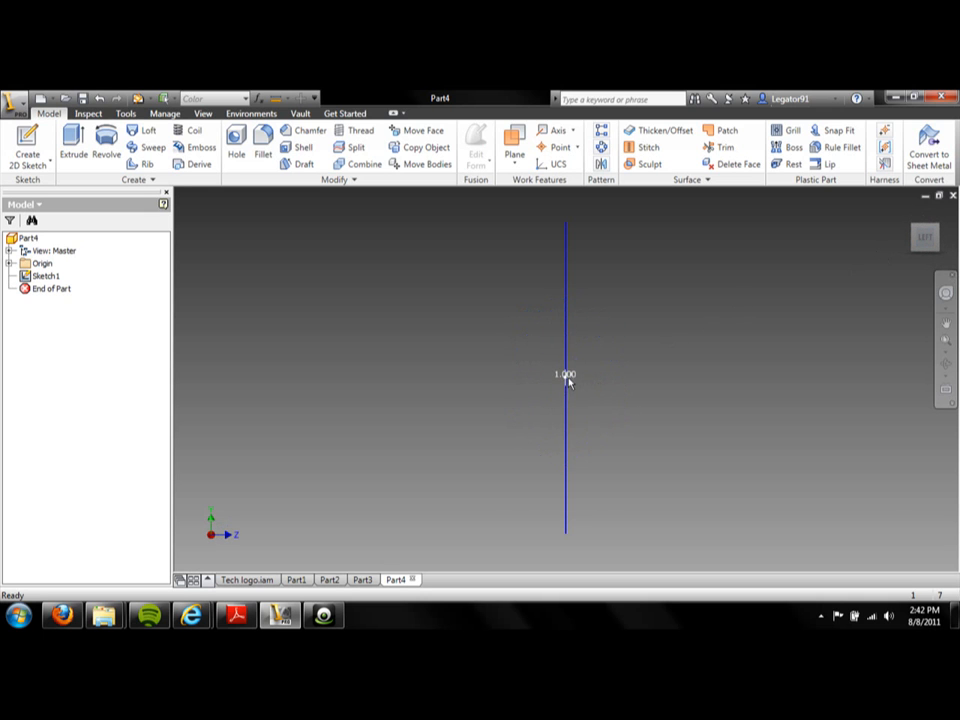
pyautogui.click(936, 238)
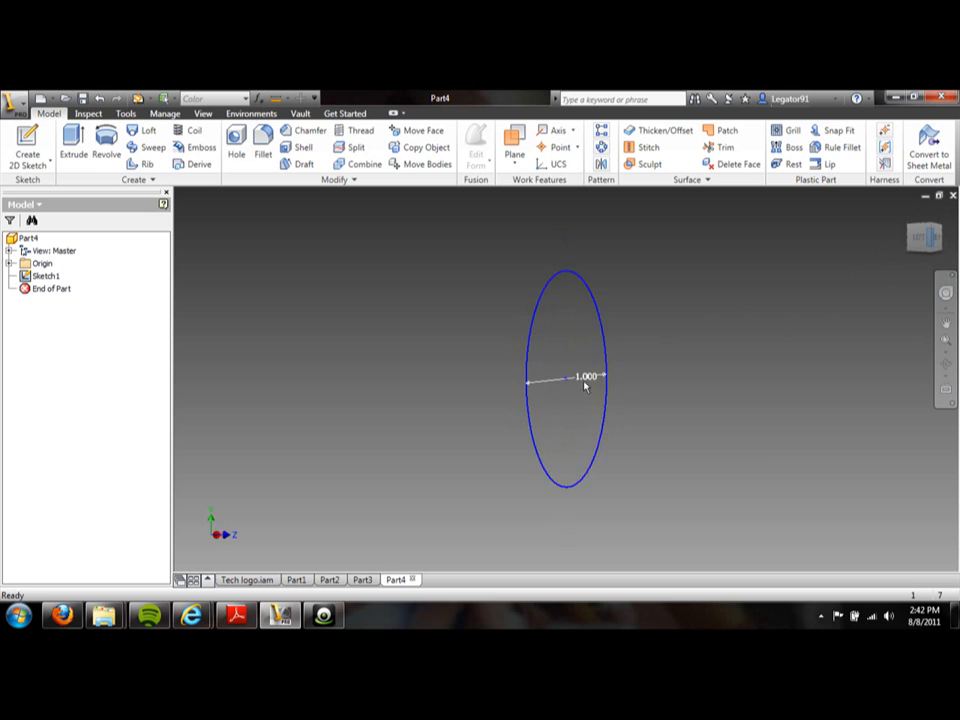
pyautogui.click(514, 152)
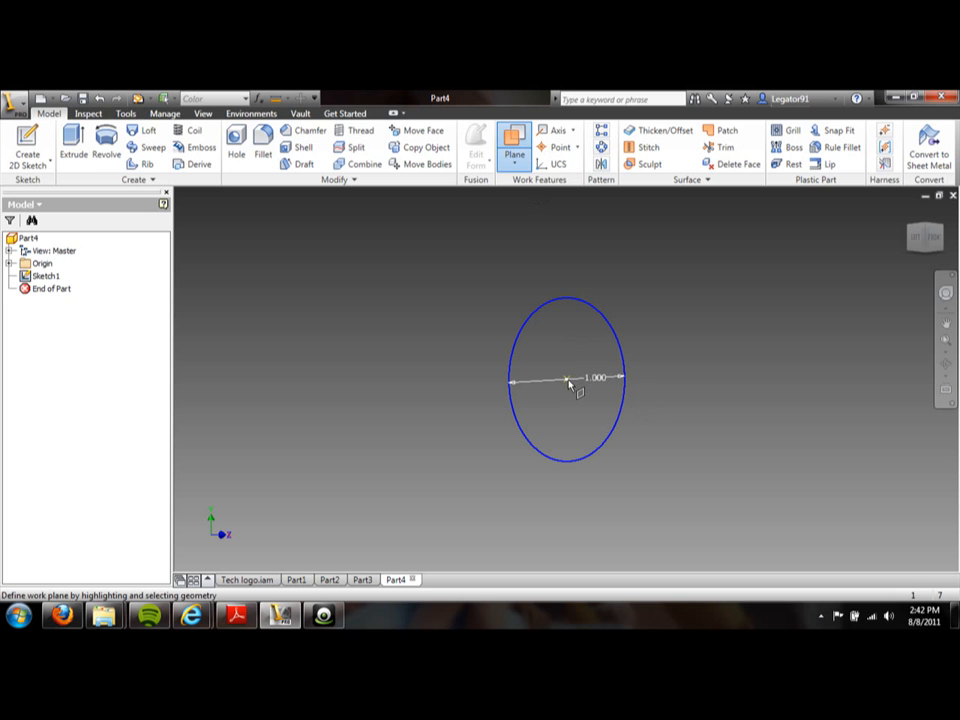
pyautogui.click(9, 263)
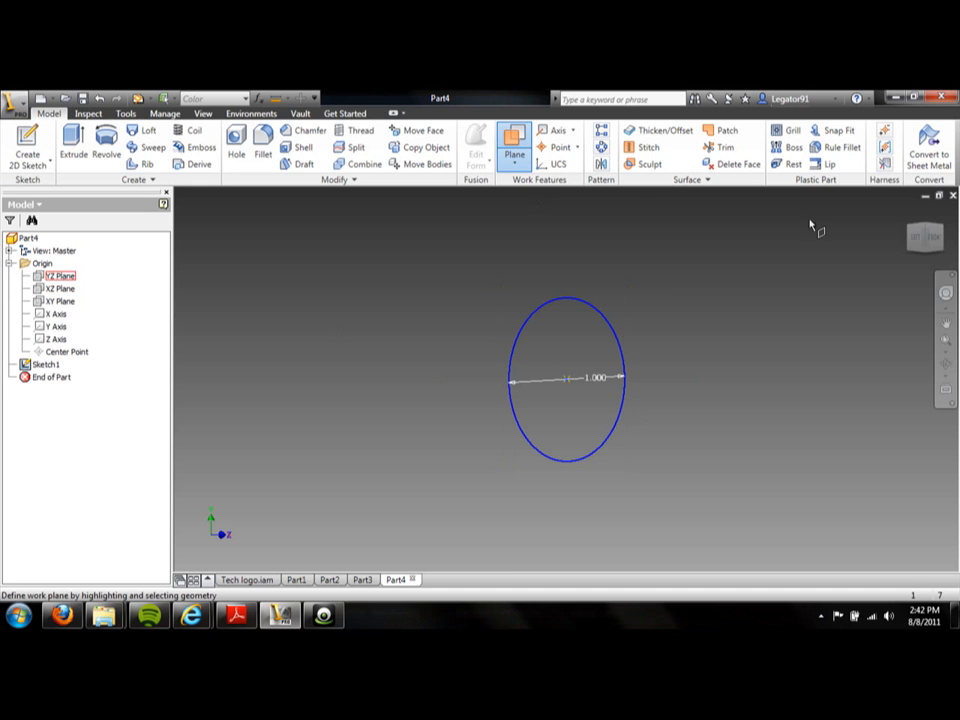
pyautogui.press('Escape')
pyautogui.click(921, 243)
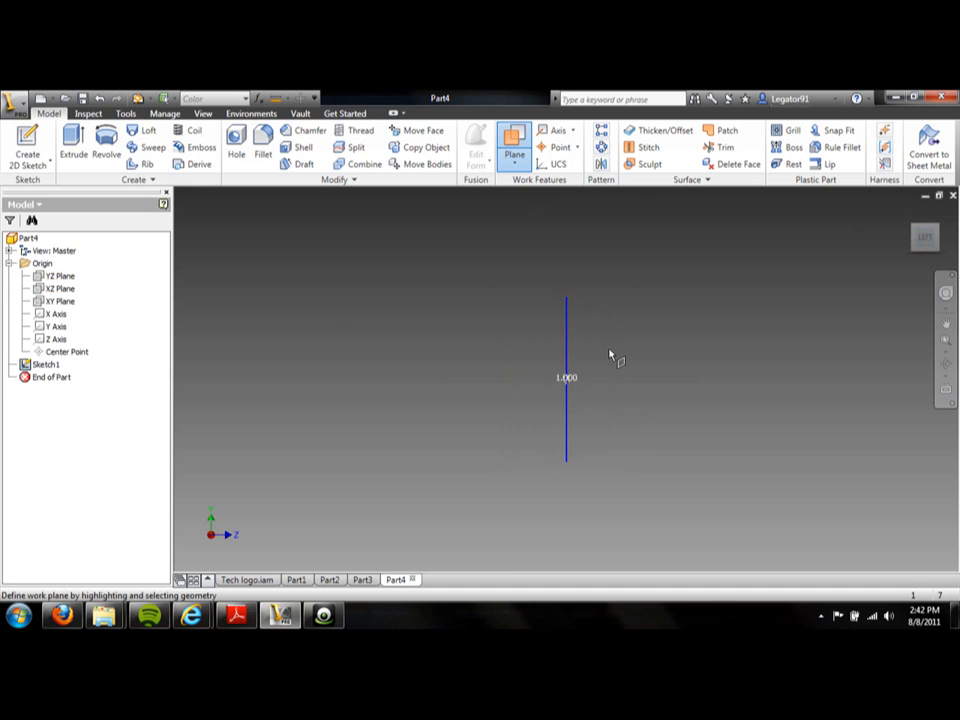
pyautogui.rightClick(59, 279)
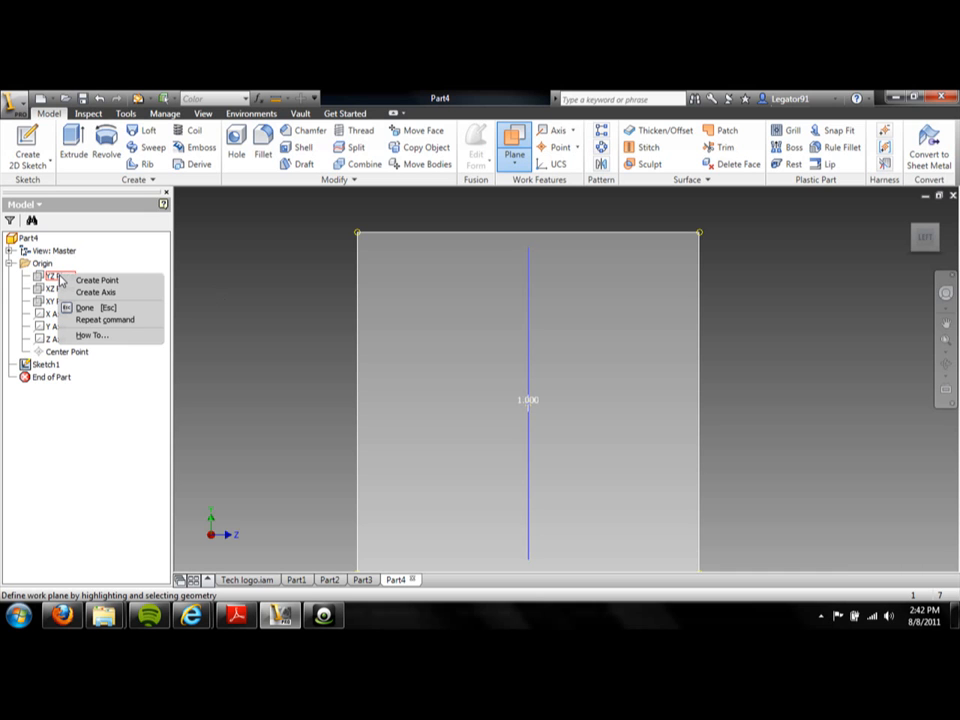
pyautogui.click(97, 262)
pyautogui.click(58, 279)
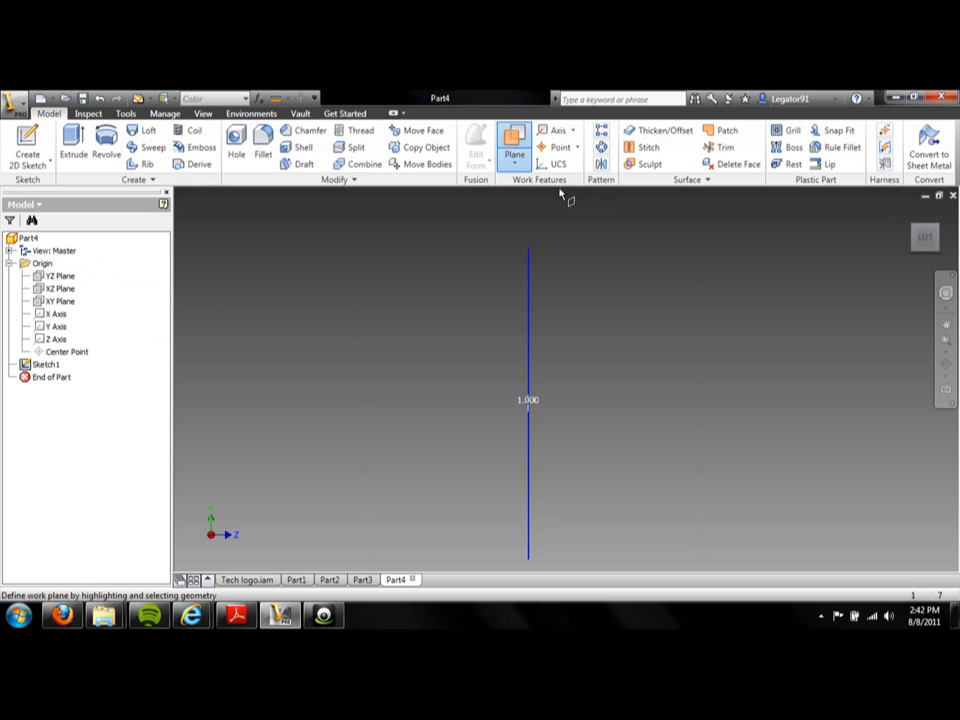
pyautogui.click(514, 145)
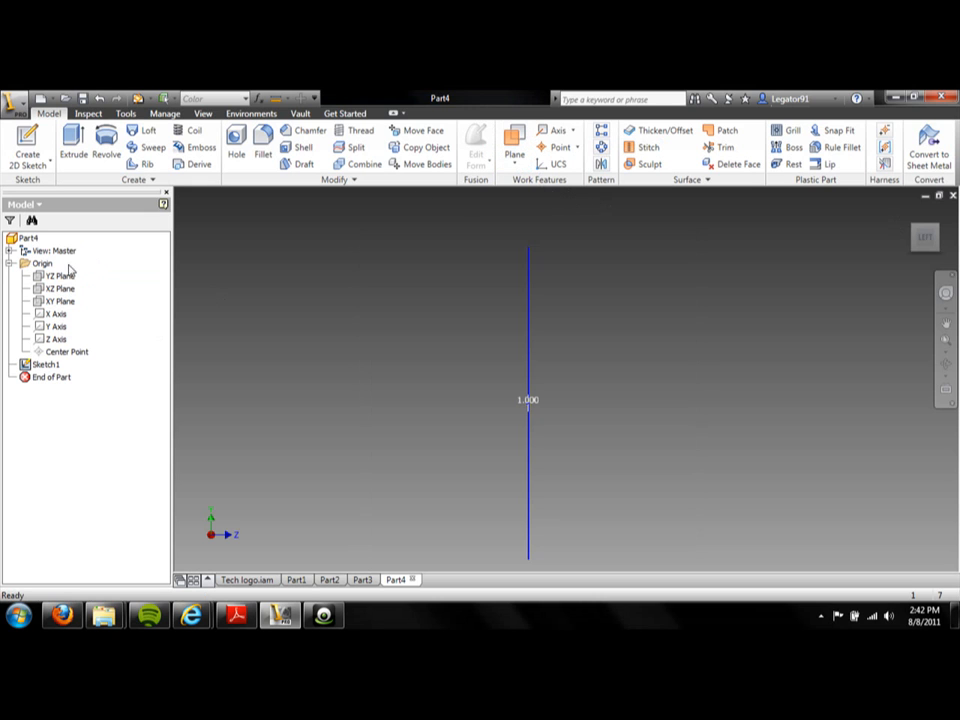
# - Start a new 2D sketch on the origin's YZ Plane, perpendicular to the circle
pyautogui.click(60, 276)
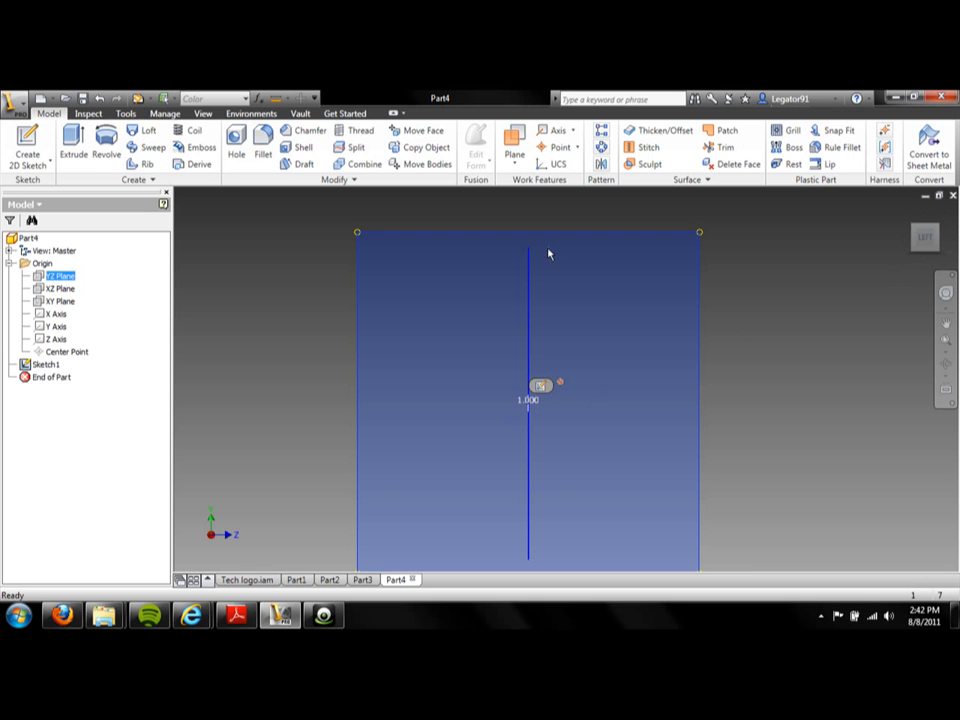
pyautogui.rightClick(70, 283)
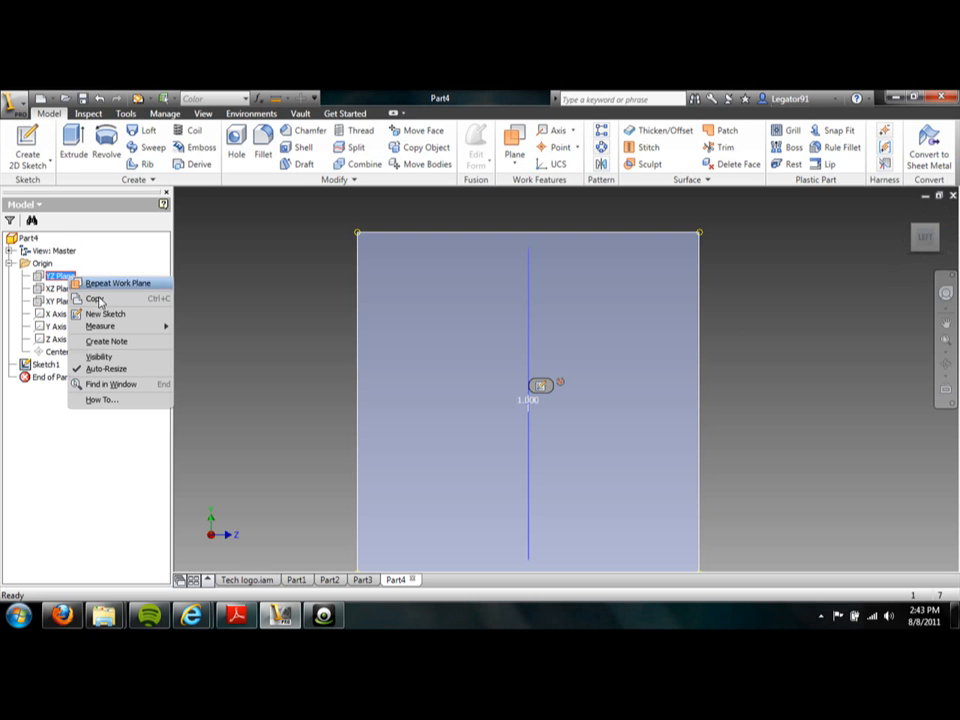
pyautogui.click(98, 313)
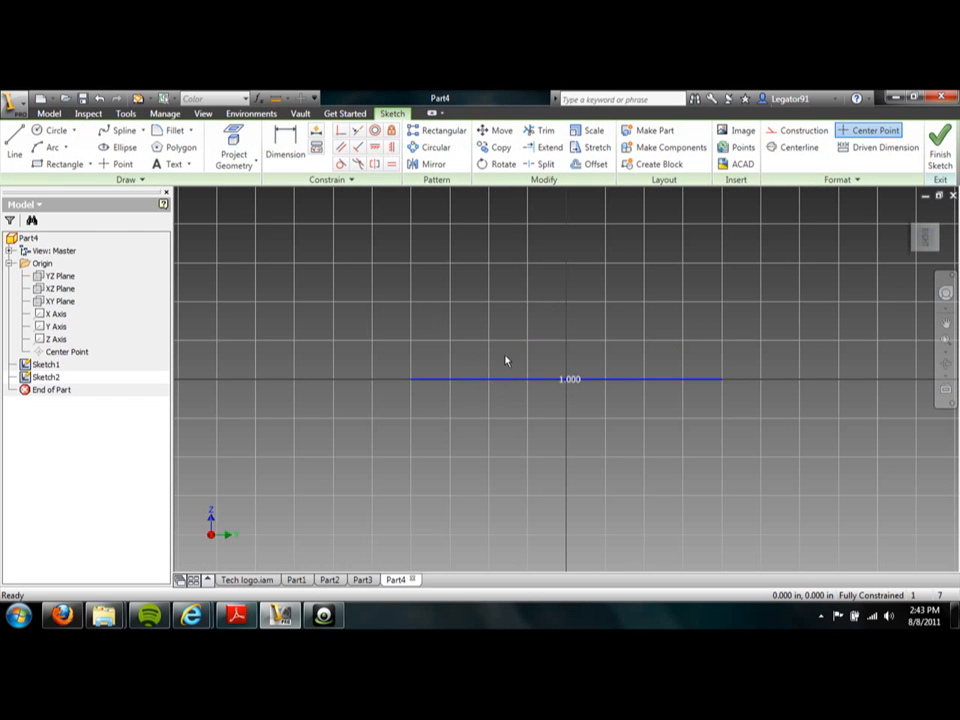
# - Draw a line about 0.44 in long from the circle's centre, perpendicular to the circle's plane
pyautogui.scroll(2, 500, 328)
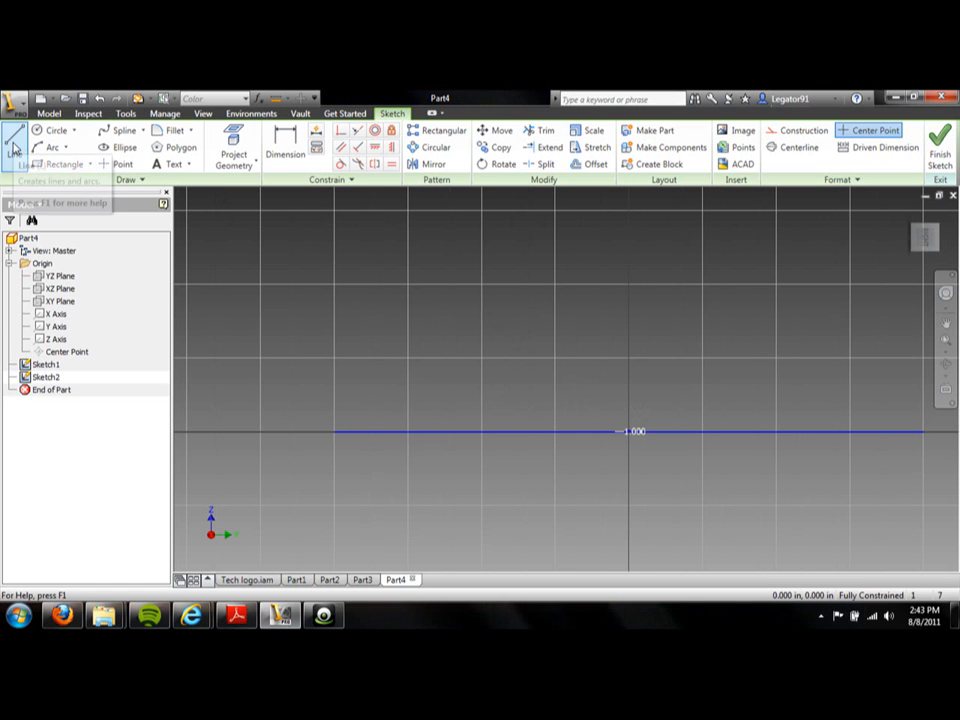
pyautogui.click(11, 155)
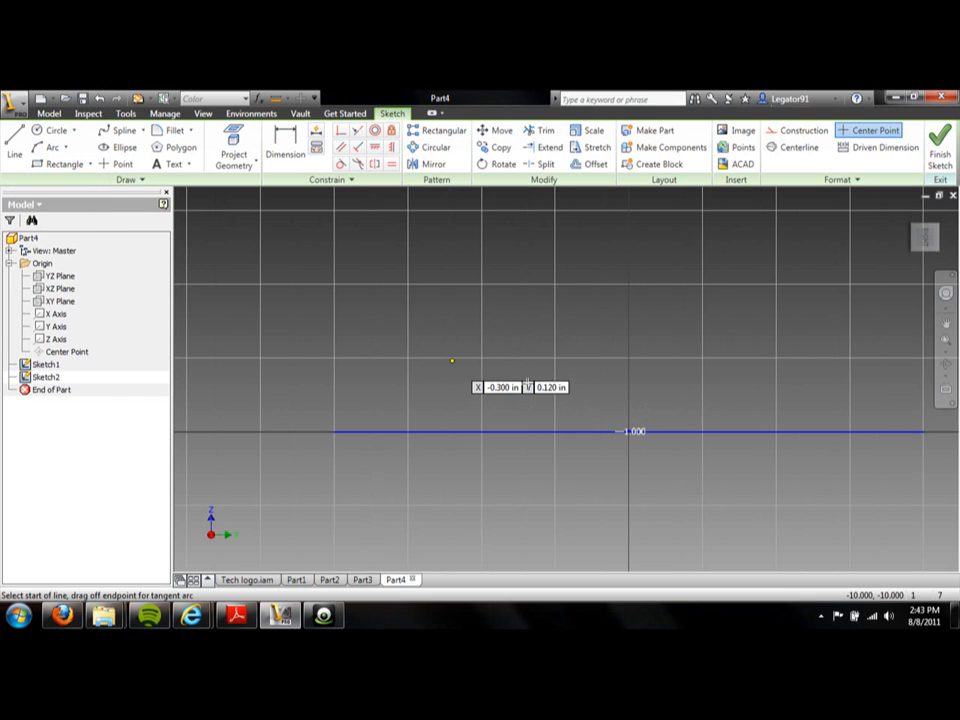
pyautogui.click(628, 431)
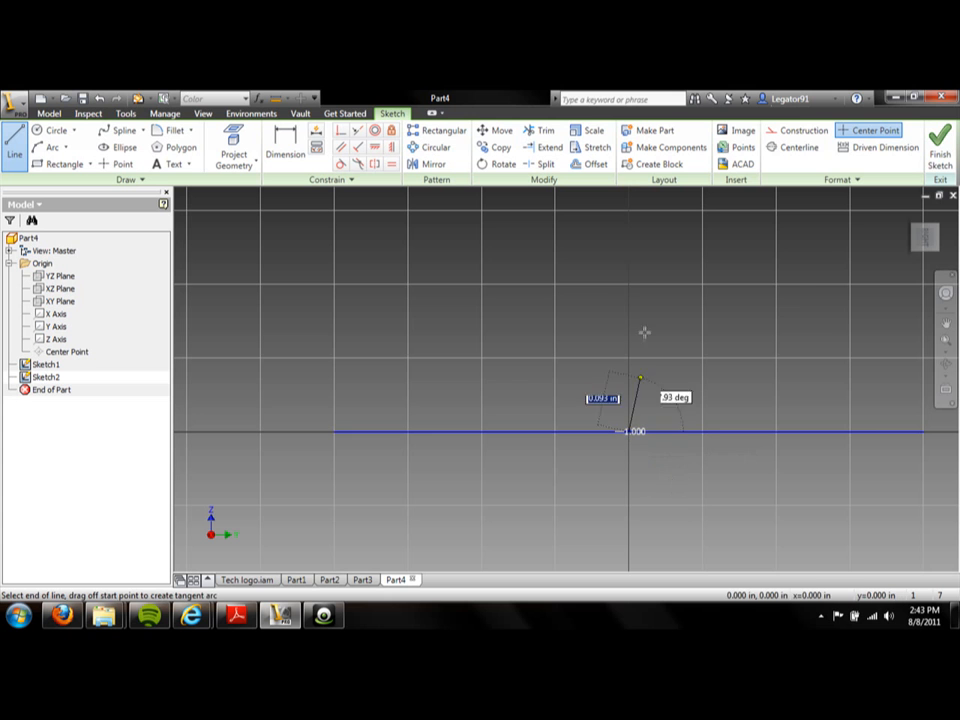
pyautogui.scroll(3, 634, 225)
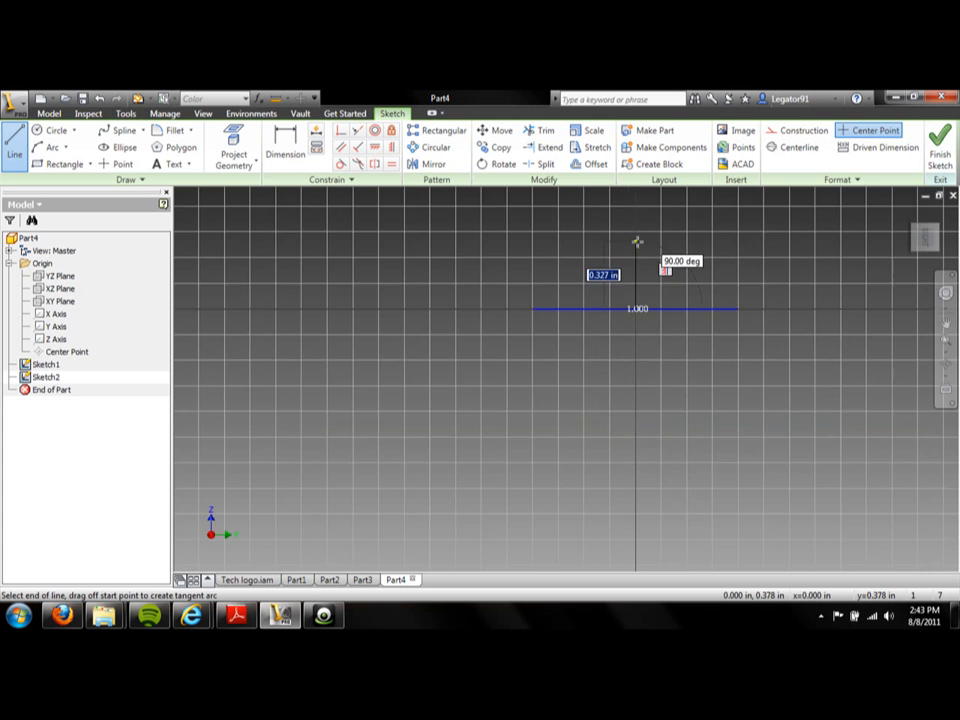
pyautogui.scroll(-5, 636, 210)
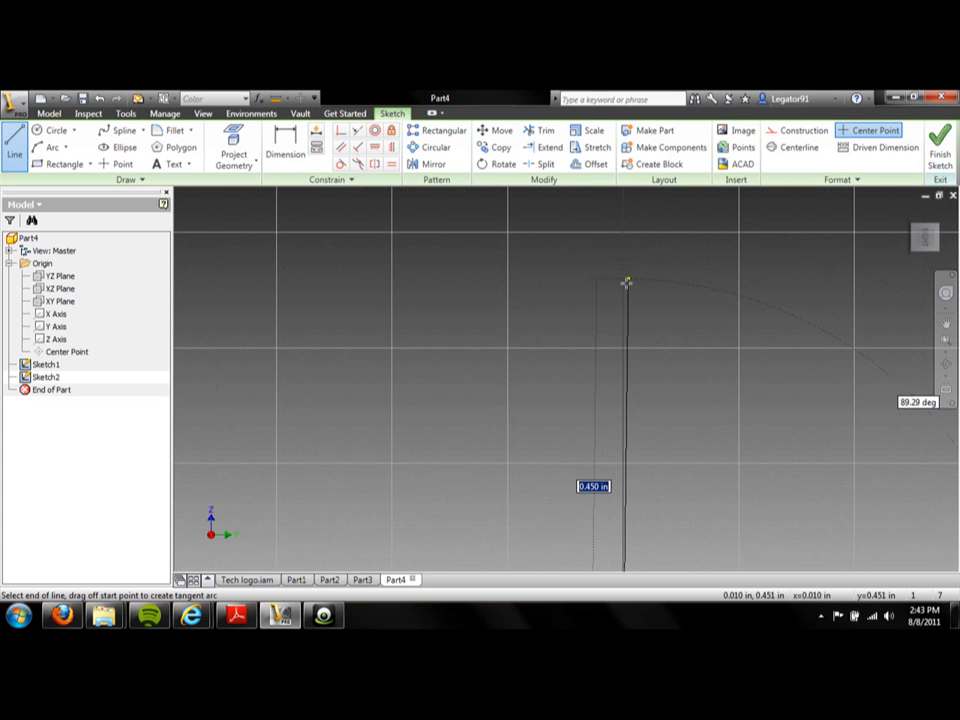
pyautogui.click(623, 287)
# - Continue the path with a slanted line and a line about 0.57 in long parallel to the first segment, and finish the sketch
pyautogui.scroll(3, 630, 292)
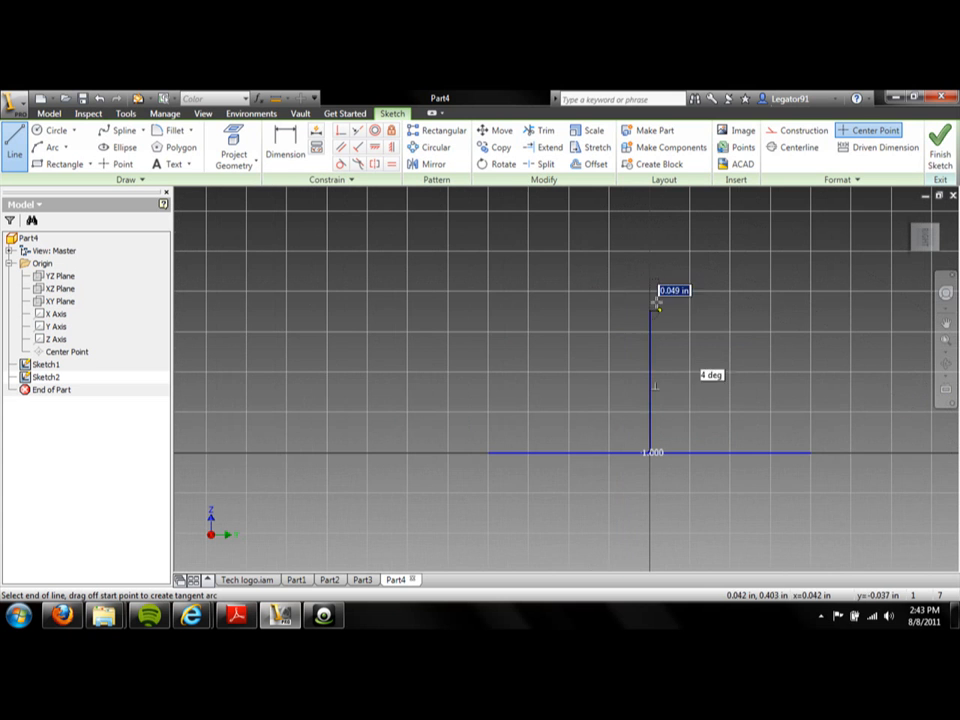
pyautogui.scroll(4, 745, 200)
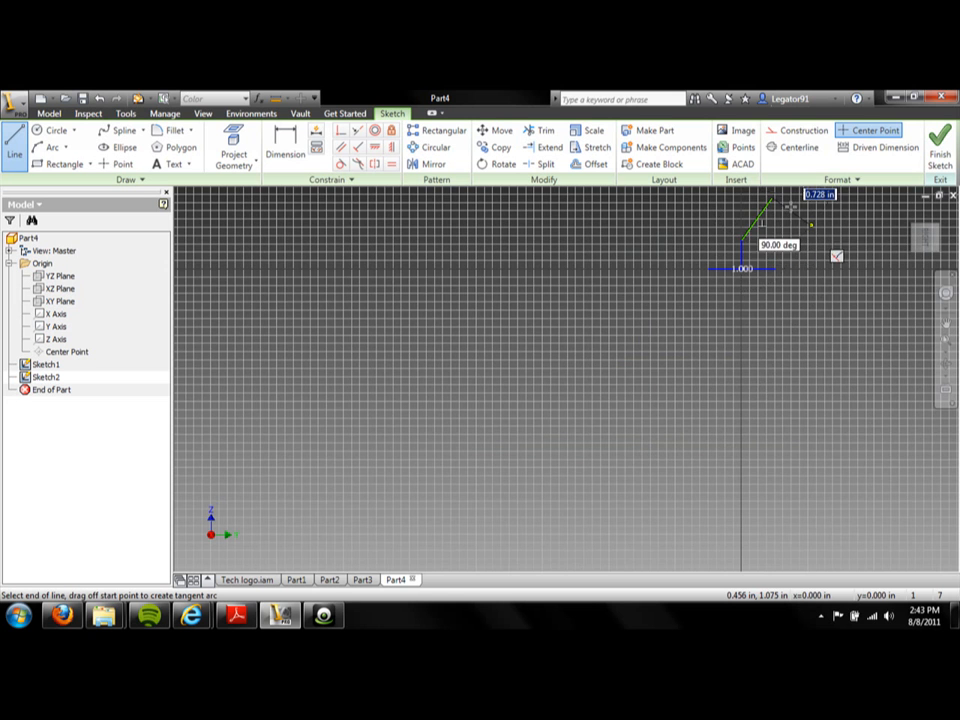
pyautogui.scroll(-5, 772, 200)
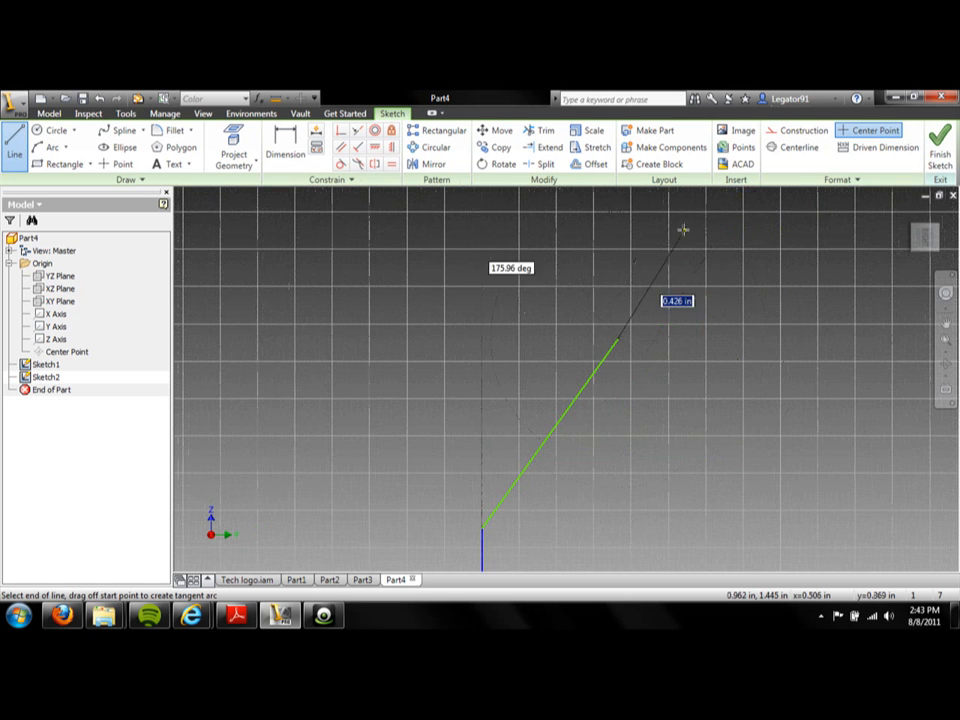
pyautogui.scroll(2, 613, 218)
pyautogui.scroll(-1, 615, 210)
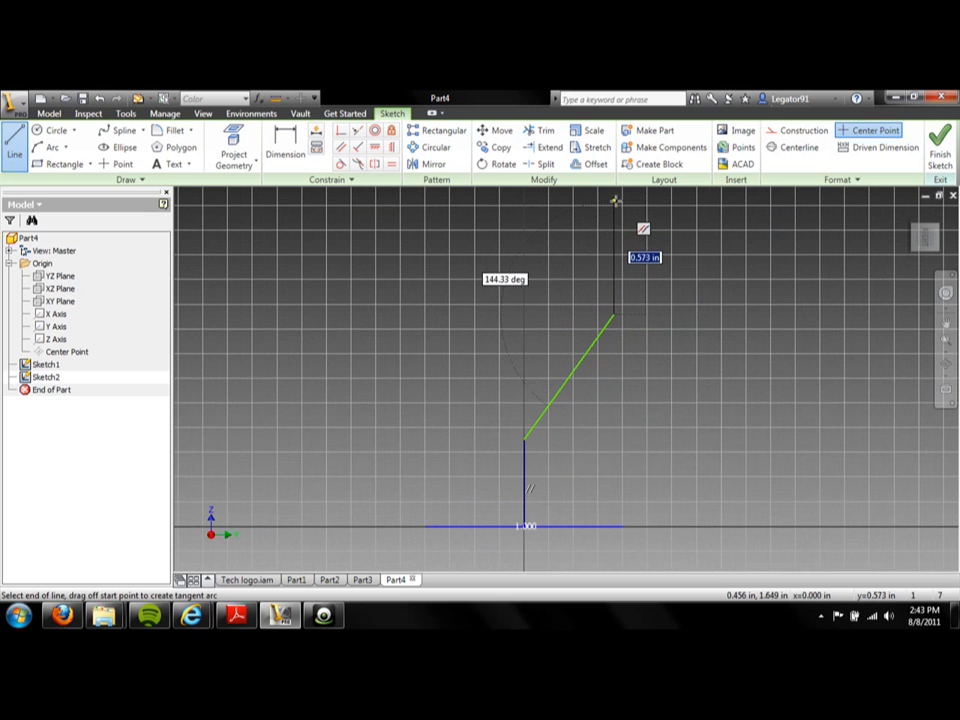
pyautogui.click(614, 201)
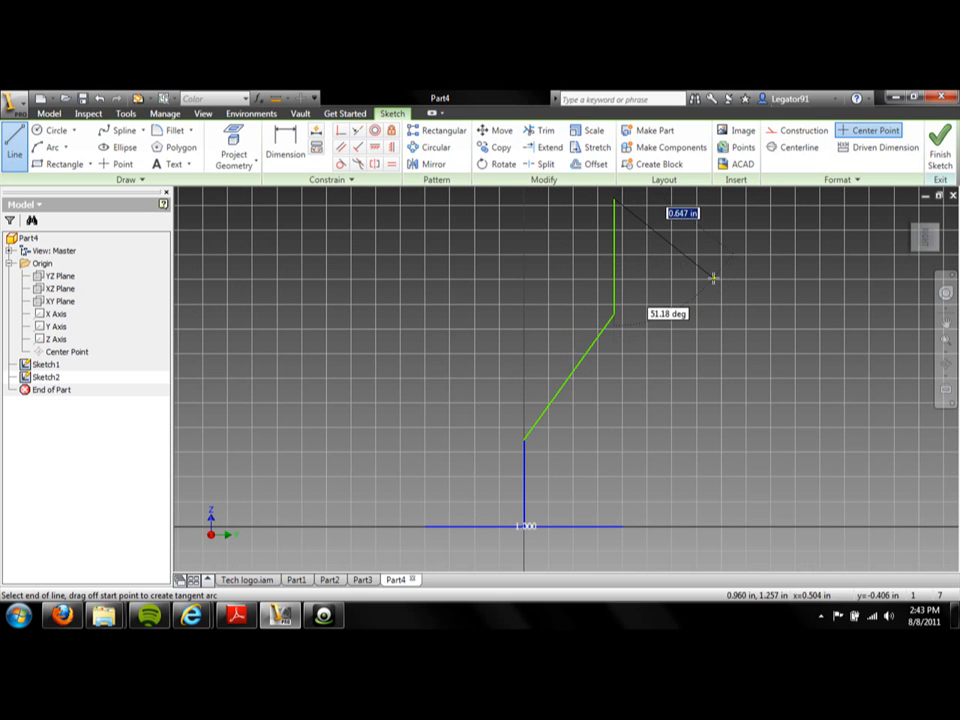
pyautogui.press('Escape')
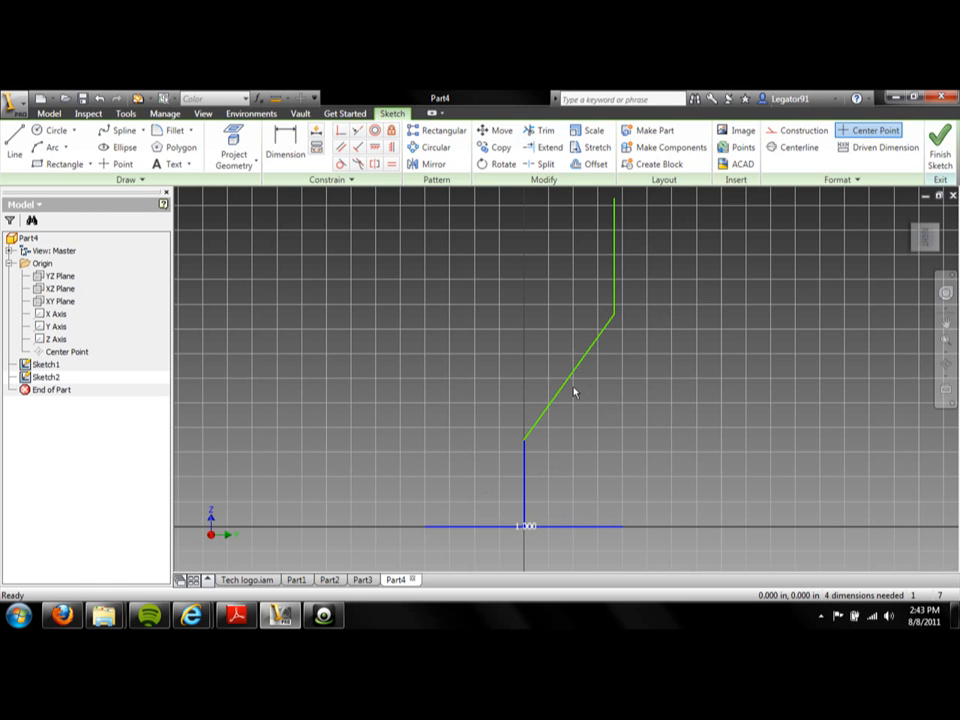
pyautogui.click(939, 146)
# - Set the circle's diameter to 0.25 in
pyautogui.scroll(4, 670, 415)
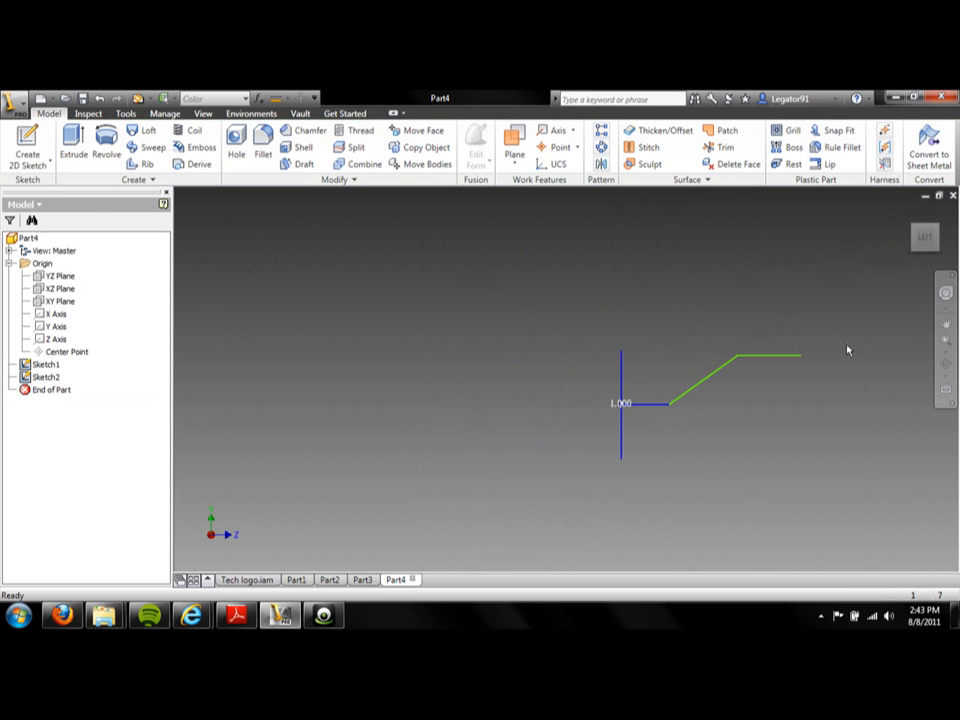
pyautogui.click(937, 227)
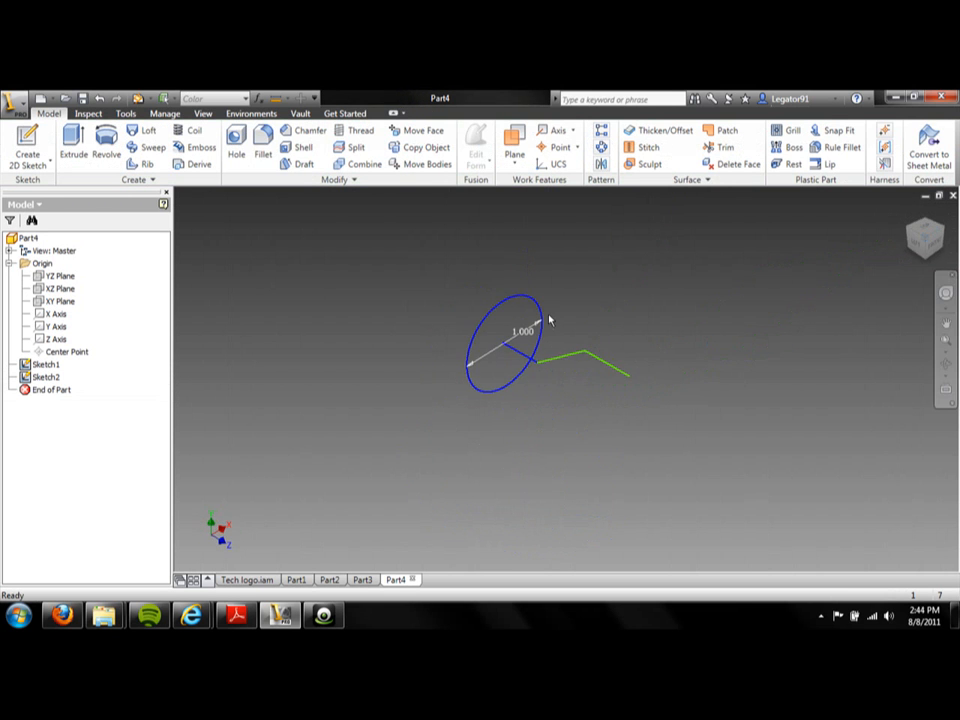
pyautogui.scroll(-3, 534, 317)
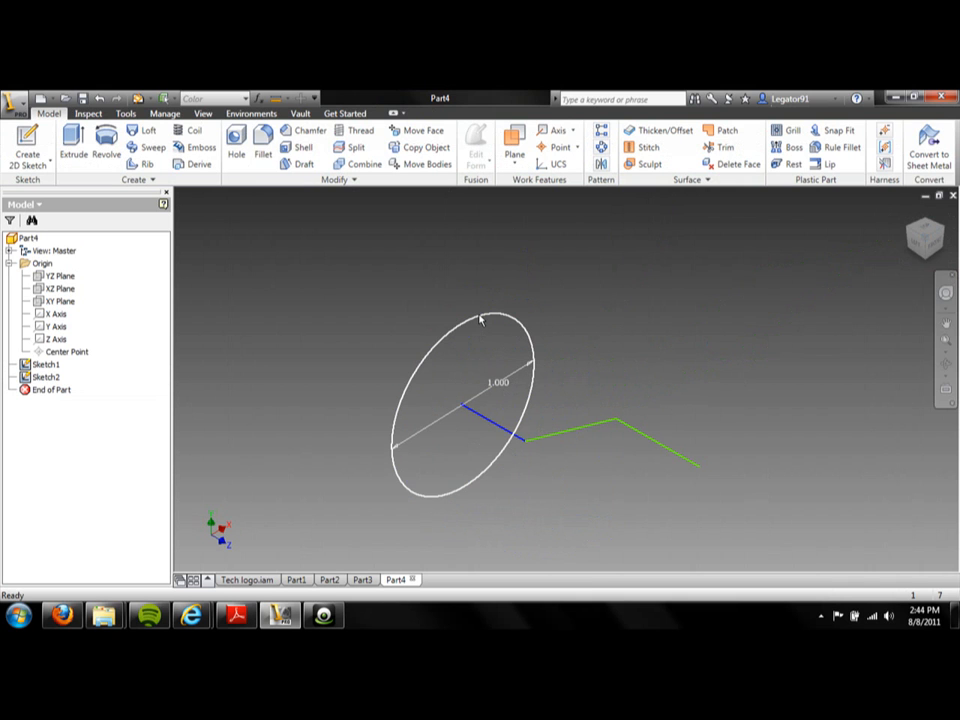
pyautogui.doubleClick(503, 383)
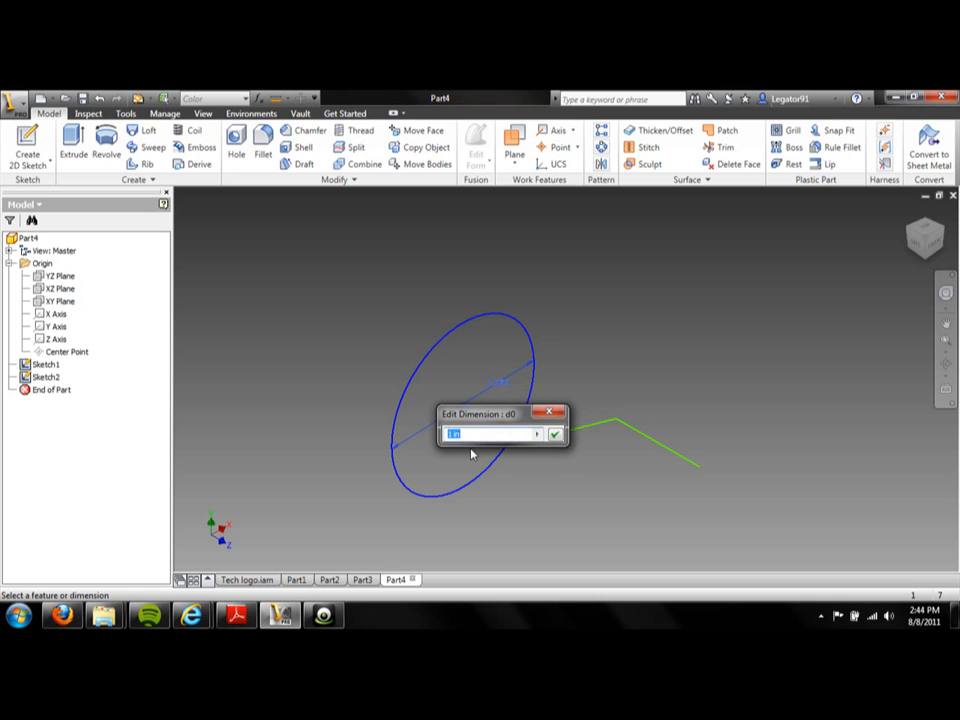
pyautogui.write('.25')
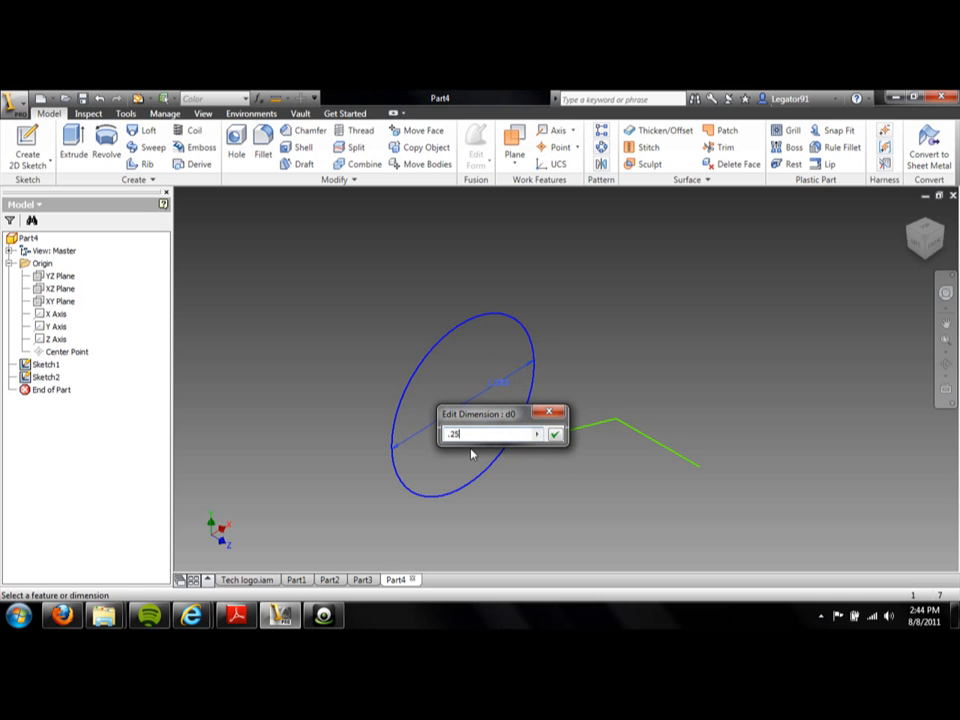
pyautogui.press('Return')
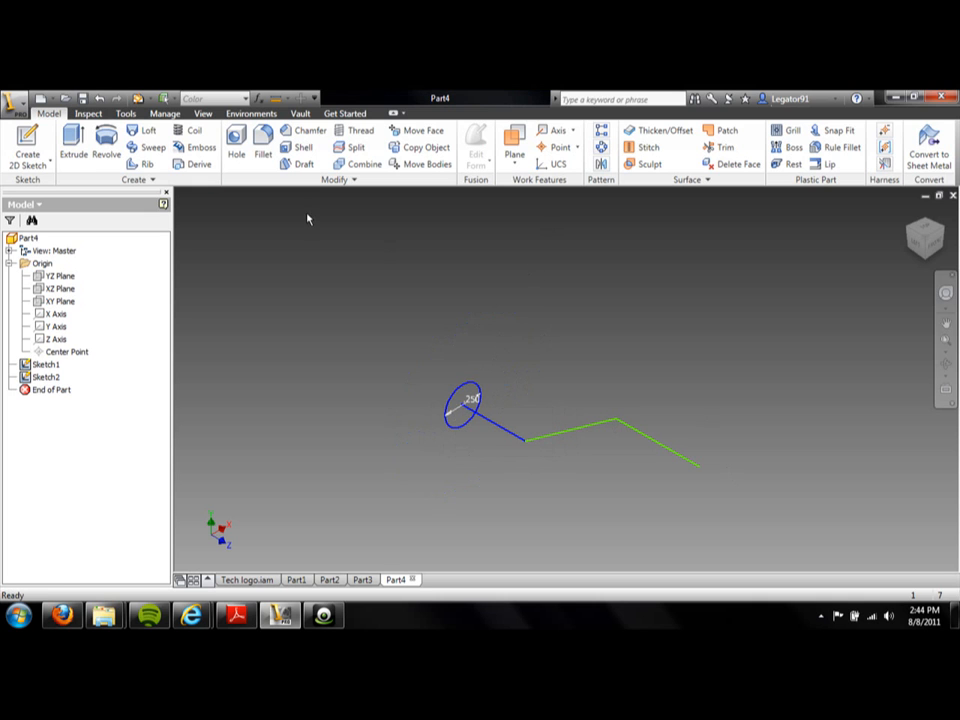
# - Sweep the circle as a solid along the three-segment path, with Path type, Path orientation and a taper of 0
pyautogui.click(147, 147)
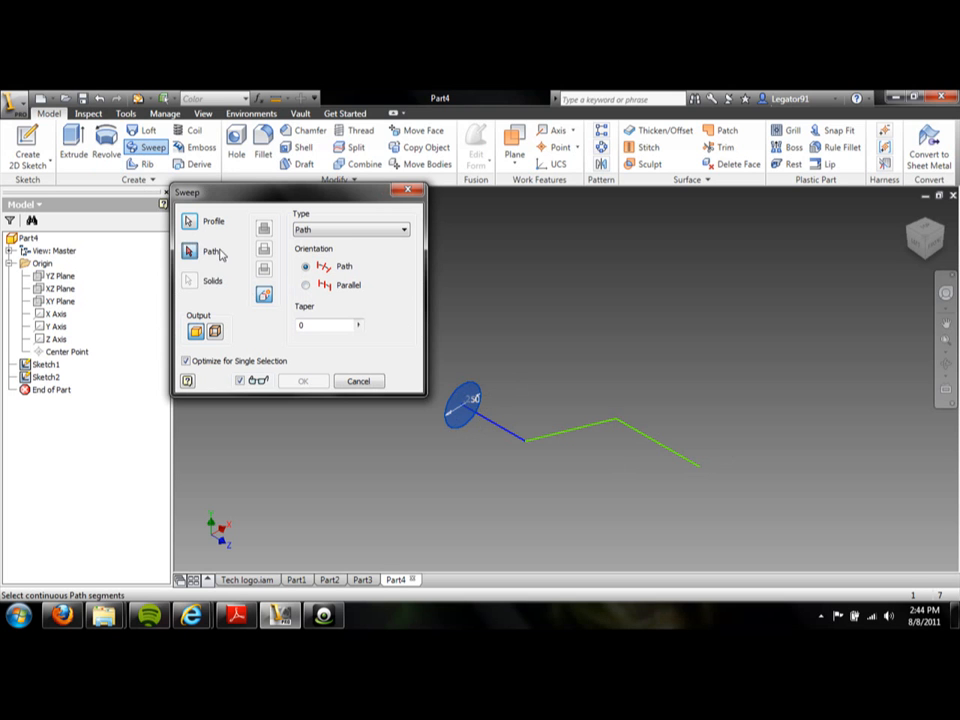
pyautogui.click(508, 434)
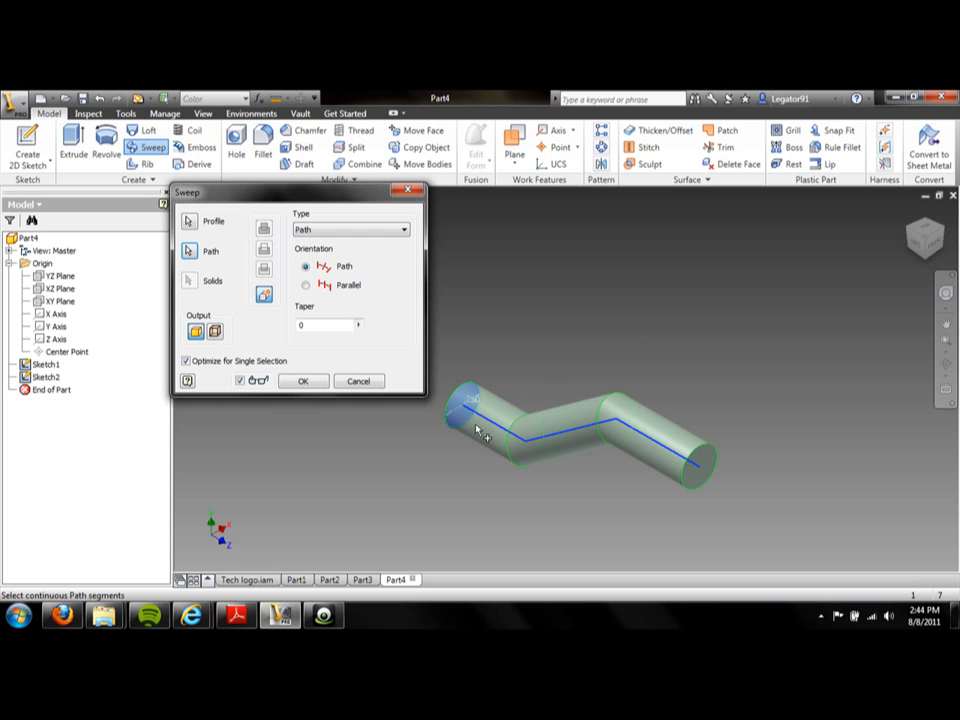
pyautogui.click(303, 381)
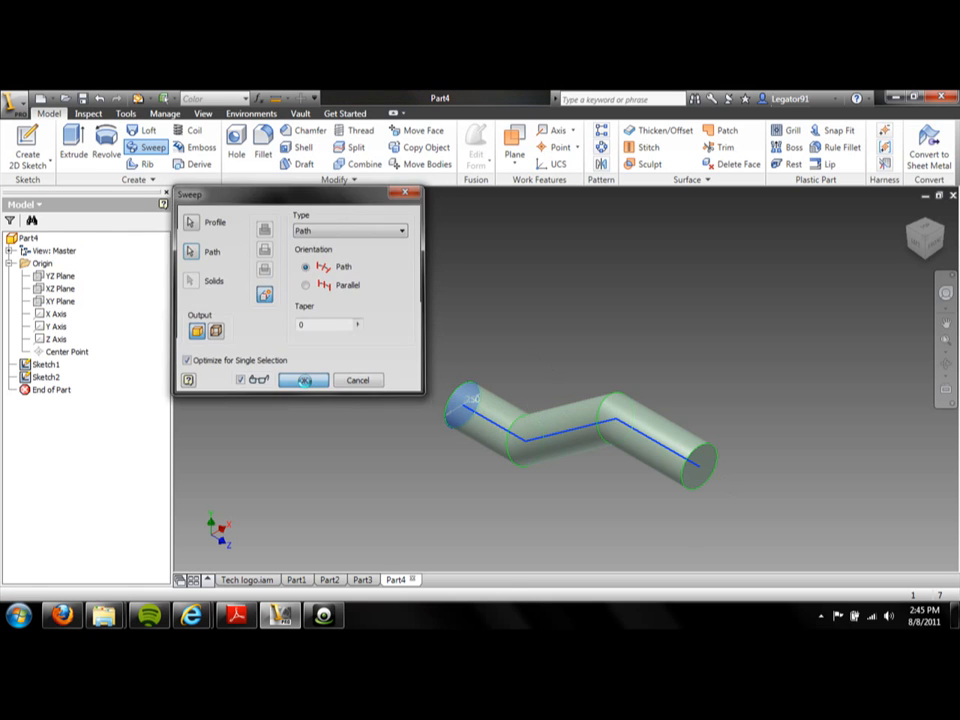